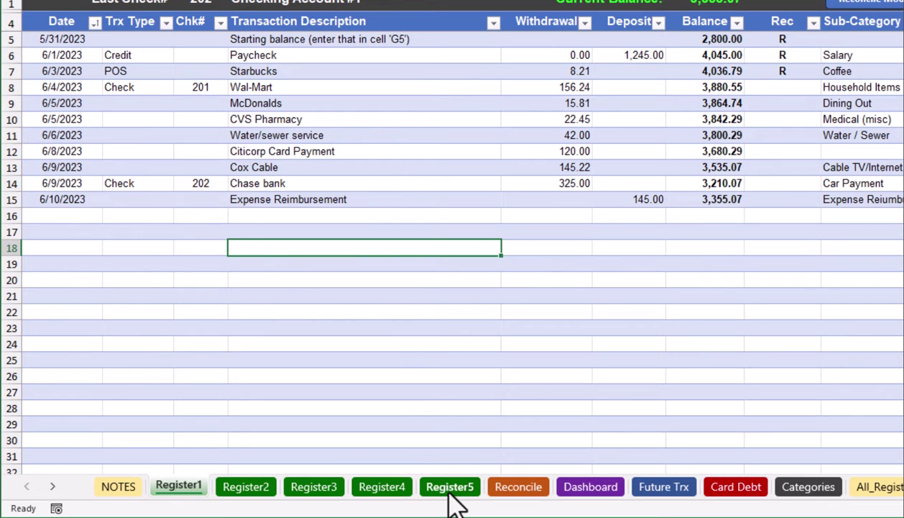
# Step: Create a copy of the Register5 sheet within the same workbook, placed before the Reconcile sheet
pyautogui.rightClick(451, 492)
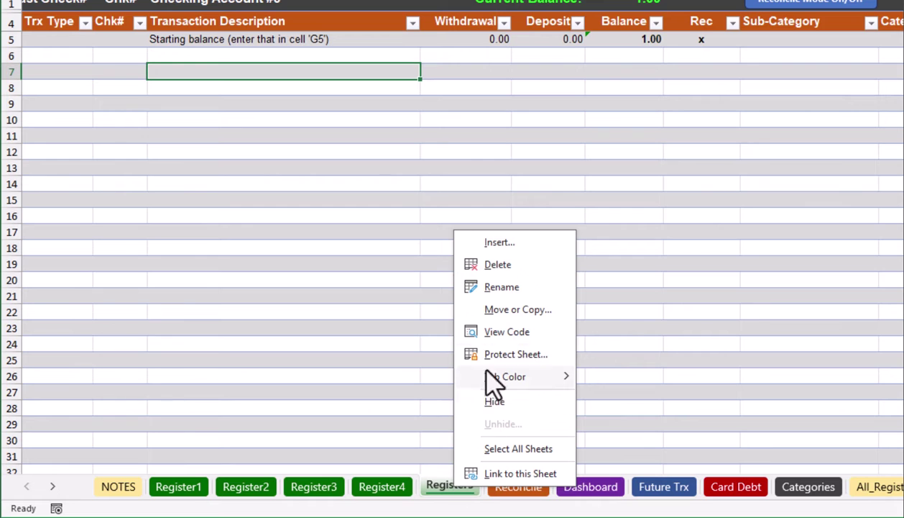
pyautogui.click(516, 311)
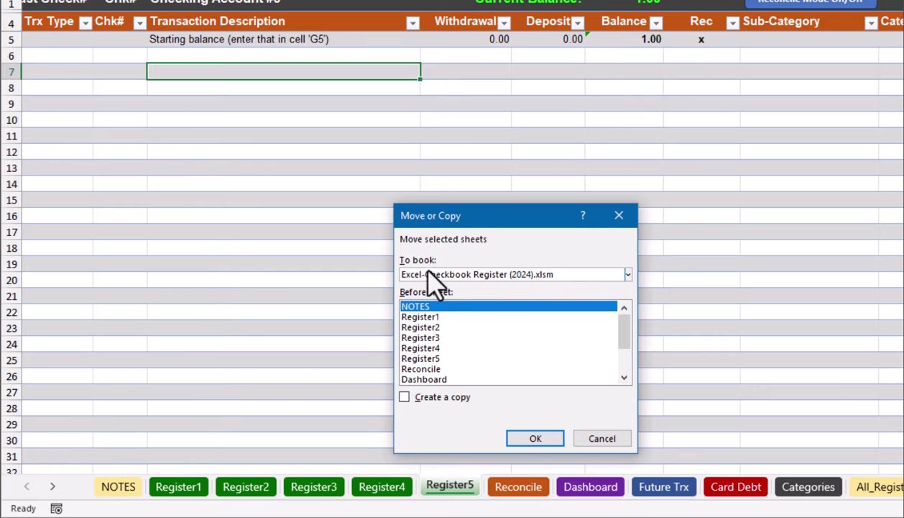
pyautogui.click(443, 369)
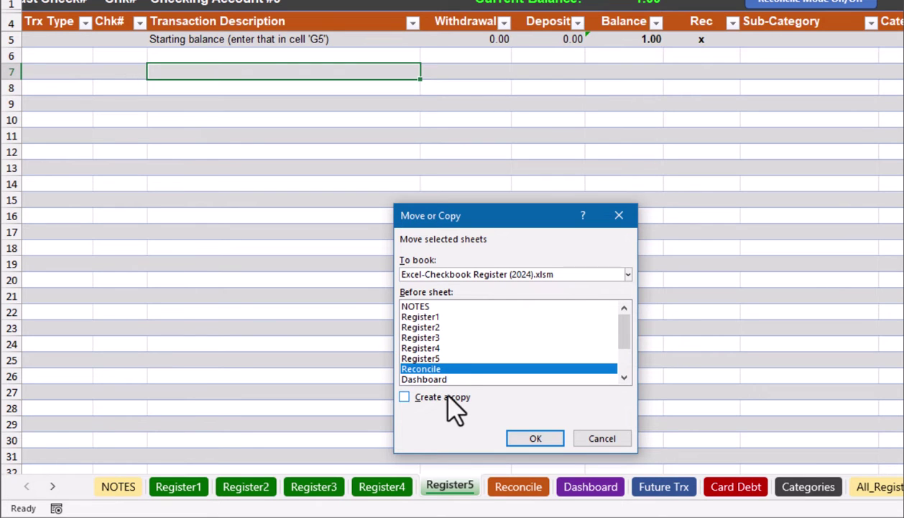
pyautogui.click(443, 396)
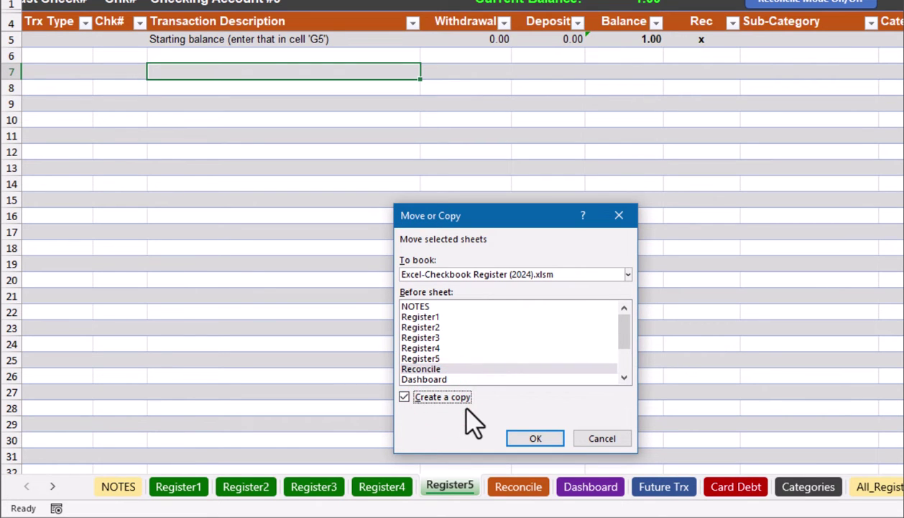
pyautogui.click(535, 438)
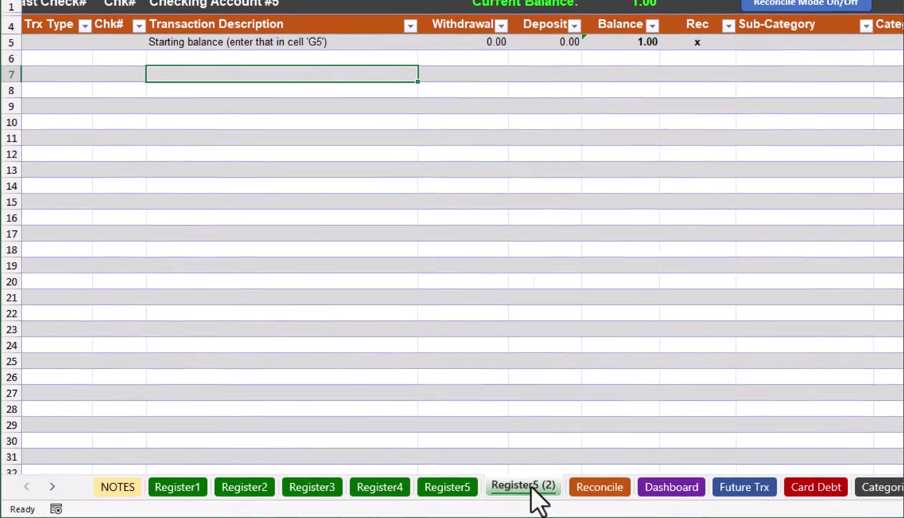
# Step: Rename the copied sheet Register5 (2) as Register6
pyautogui.rightClick(384, 504)
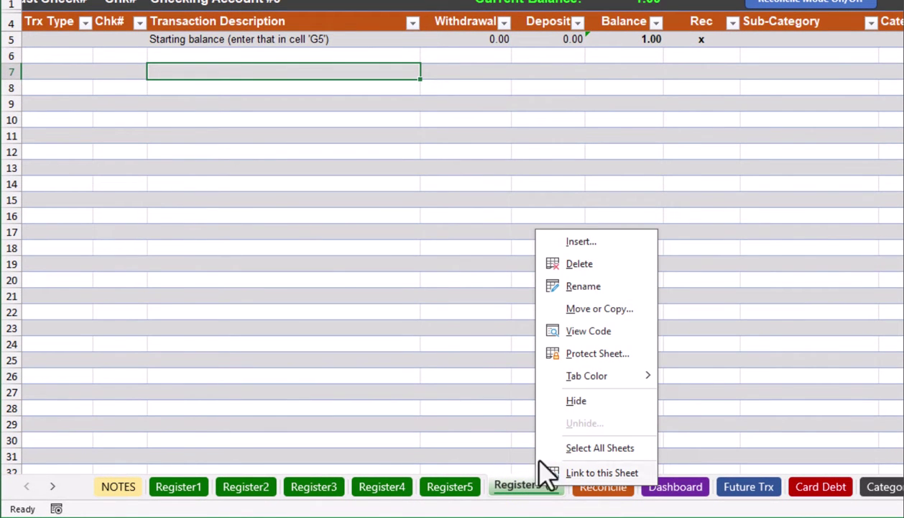
pyautogui.click(583, 287)
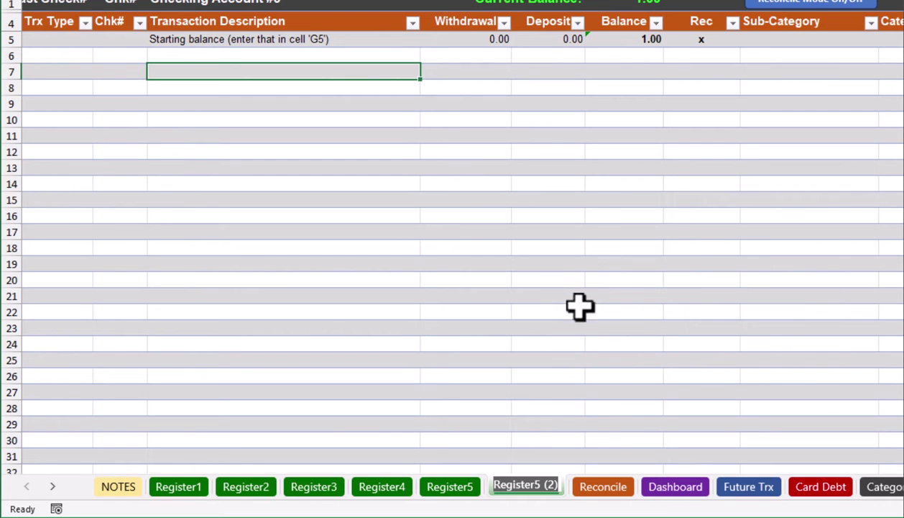
pyautogui.click(538, 480)
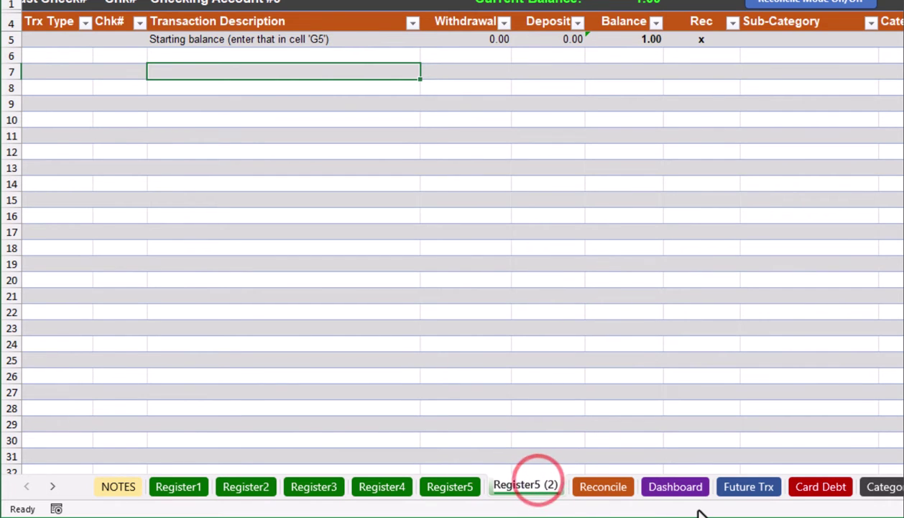
pyautogui.press('BackSpace')
pyautogui.write('6')
pyautogui.press('Delete')
pyautogui.press('Delete')
pyautogui.press('Delete')
pyautogui.press('Delete')
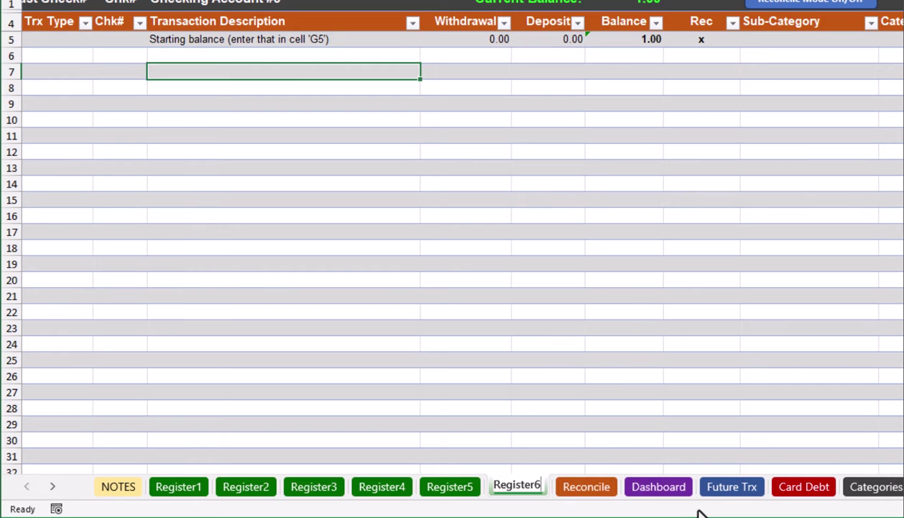
pyautogui.press('Return')
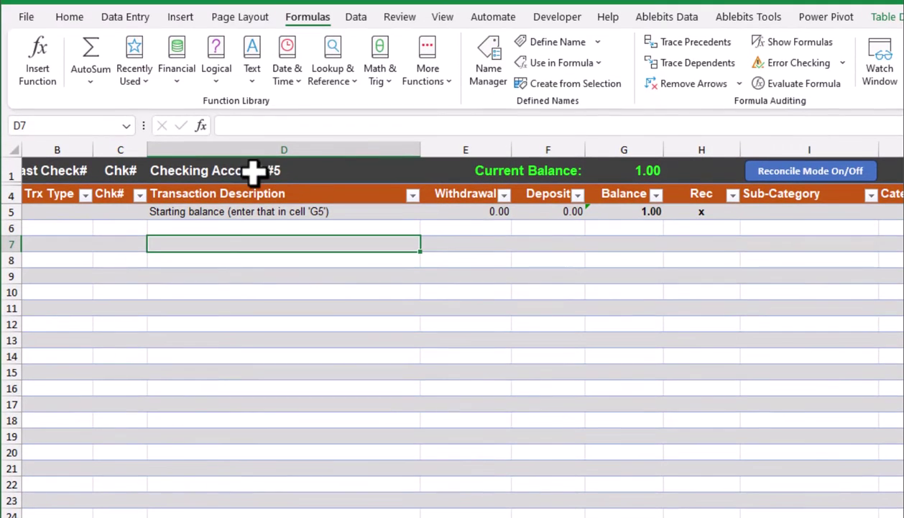
# Step: Change the account title in cell D1 of the Register6 sheet to "Checking Account #6"
pyautogui.click(295, 170)
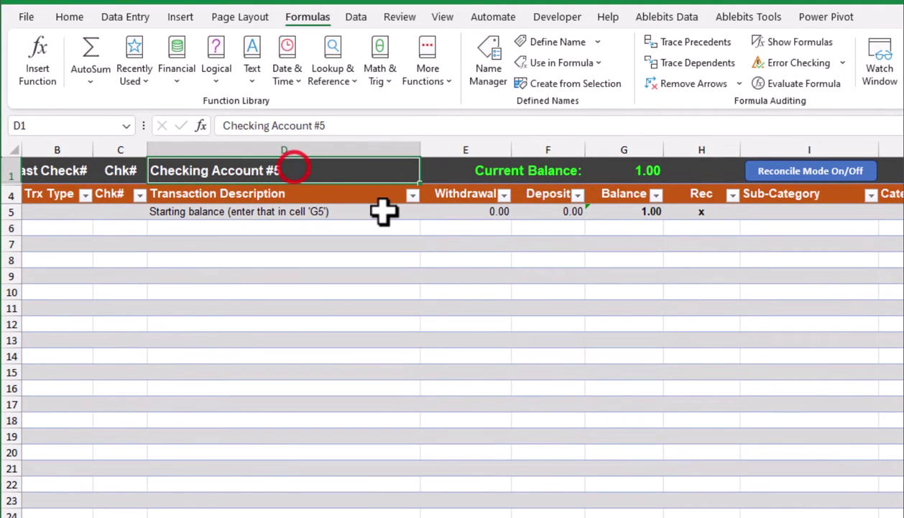
pyautogui.click(378, 122)
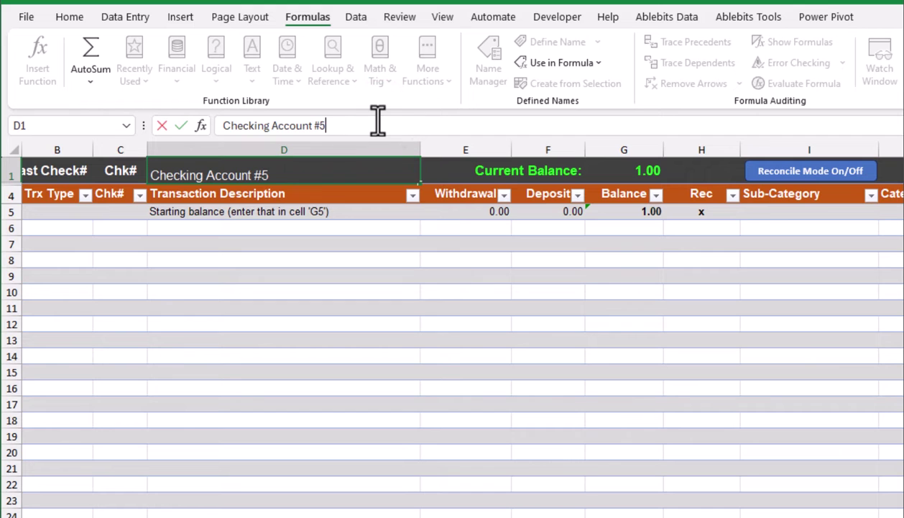
pyautogui.press('BackSpace')
pyautogui.write('6')
pyautogui.press('Return')
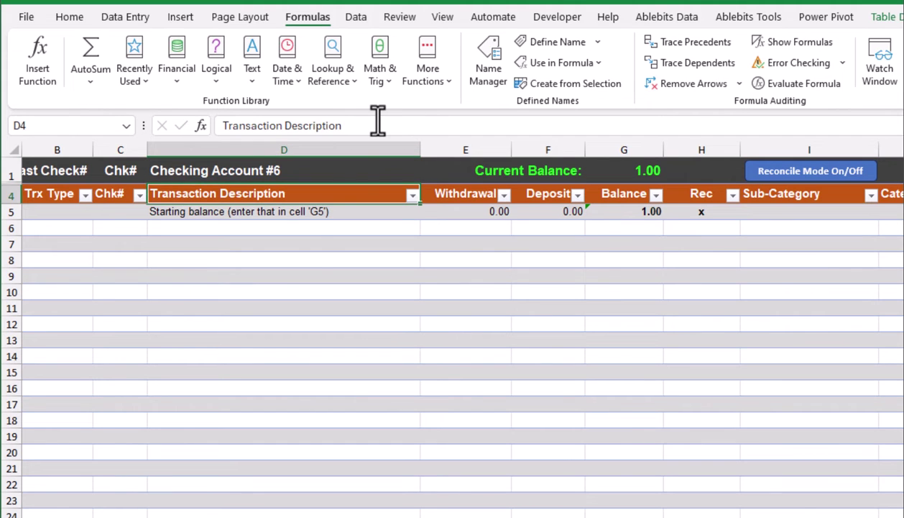
pyautogui.click(307, 259)
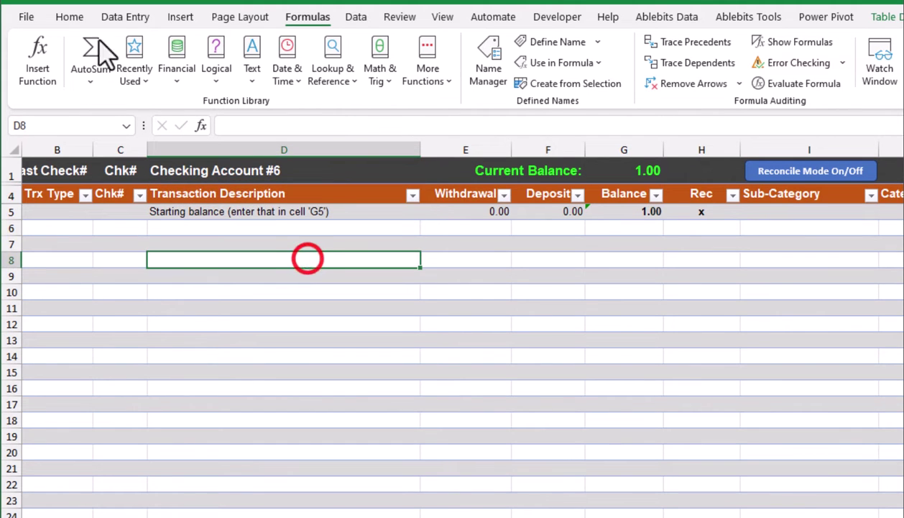
# Step: Fill the table header cells in row 4 of the Register6 sheet with the darker green theme color
pyautogui.click(69, 16)
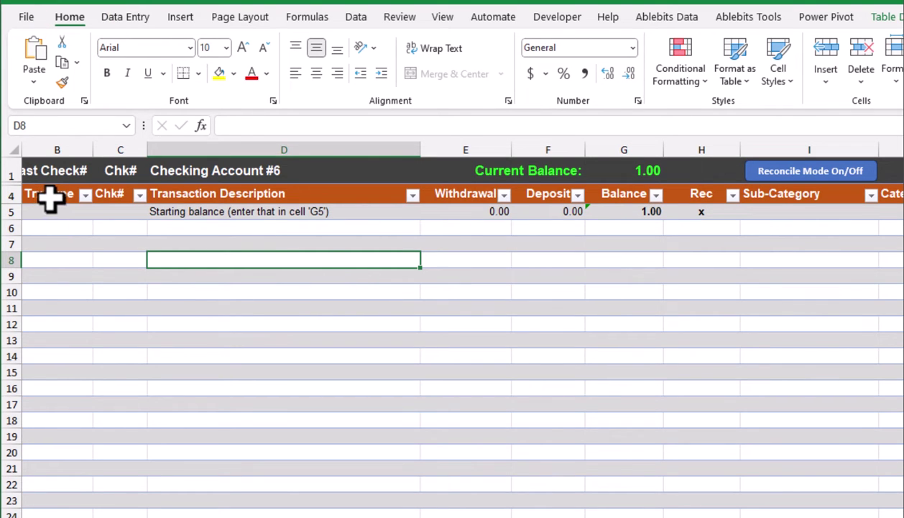
pyautogui.moveTo(49, 198); pyautogui.dragTo(903, 195)
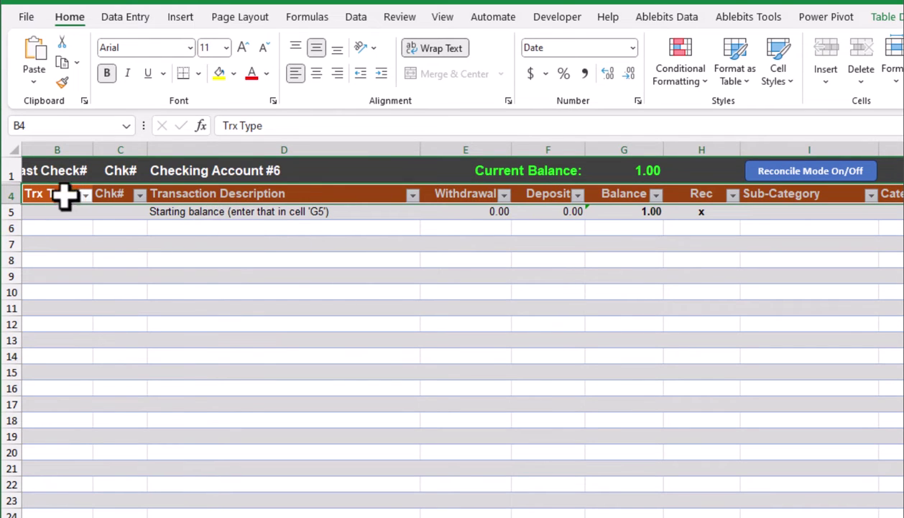
pyautogui.click(235, 73)
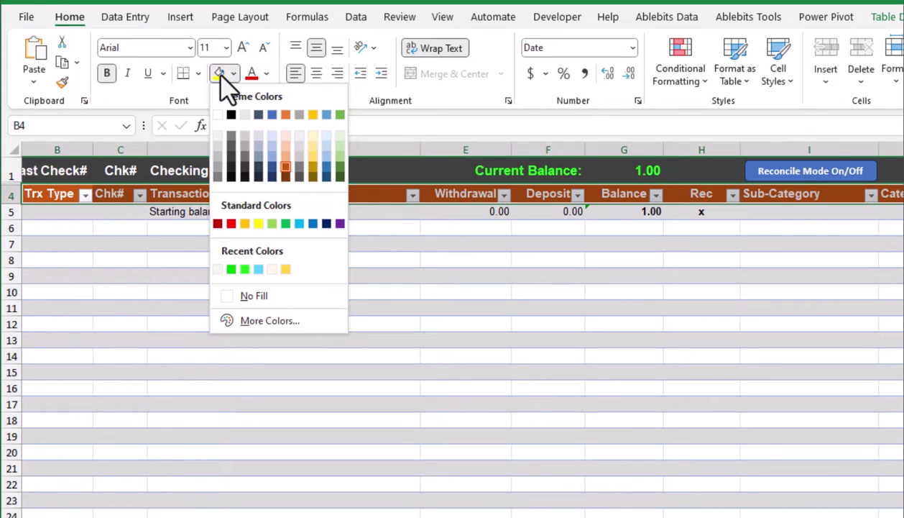
pyautogui.click(340, 168)
pyautogui.click(321, 299)
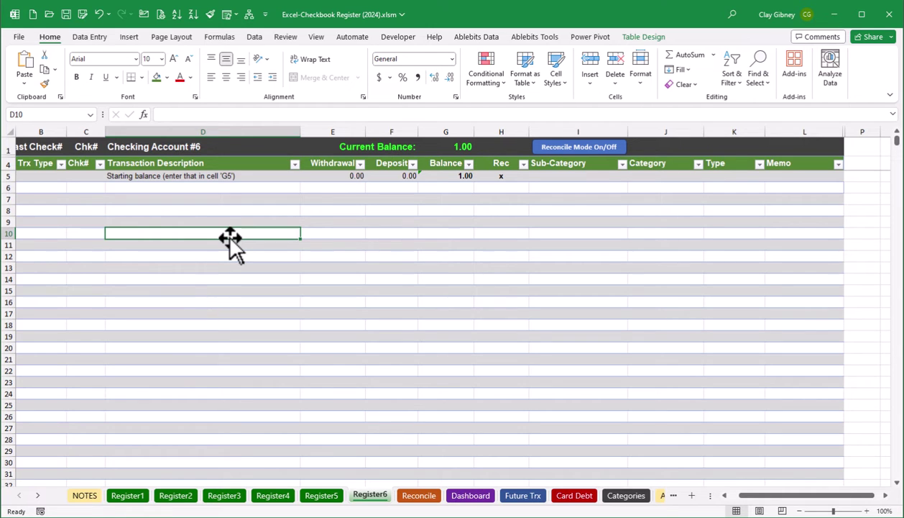
# Step: Make another copy of the Register5 sheet, placed between Register6 and Reconcile
pyautogui.rightClick(324, 501)
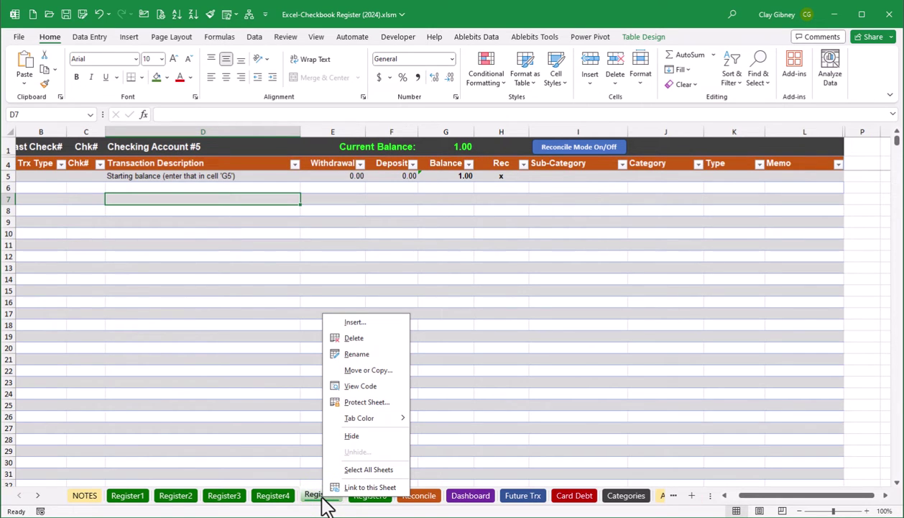
pyautogui.click(365, 370)
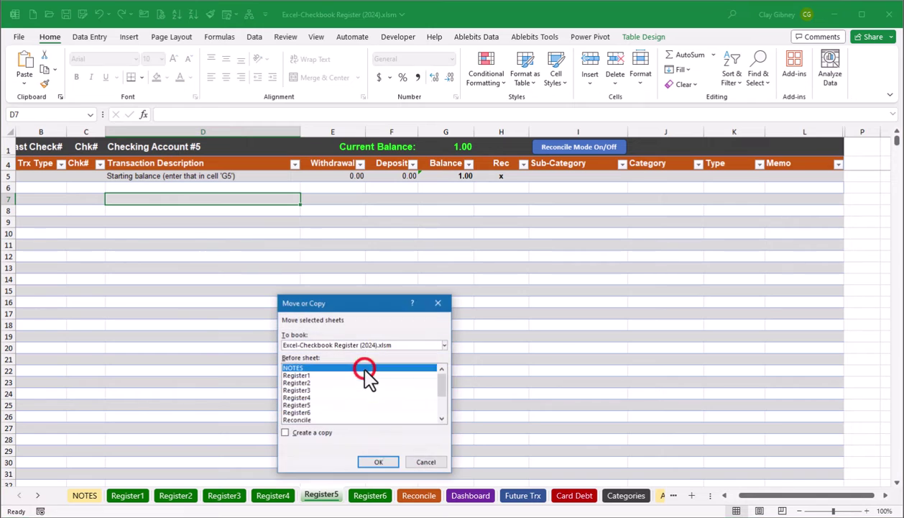
pyautogui.click(307, 420)
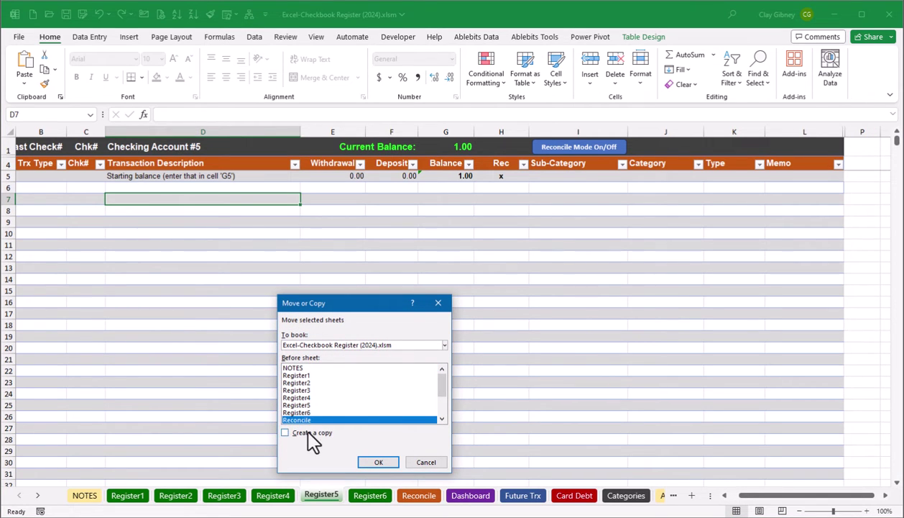
pyautogui.click(309, 432)
pyautogui.click(376, 463)
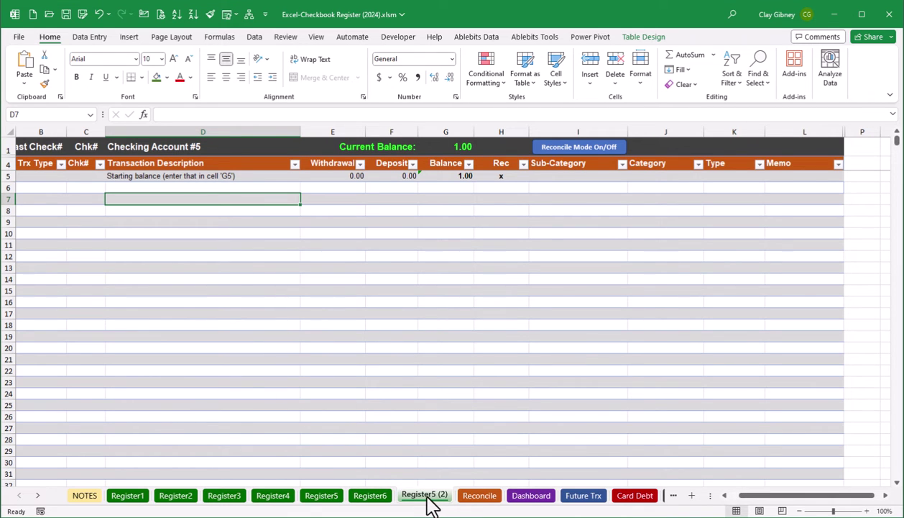
# Step: Rename the new Register5 (2) sheet as Register7
pyautogui.rightClick(432, 500)
pyautogui.click(462, 354)
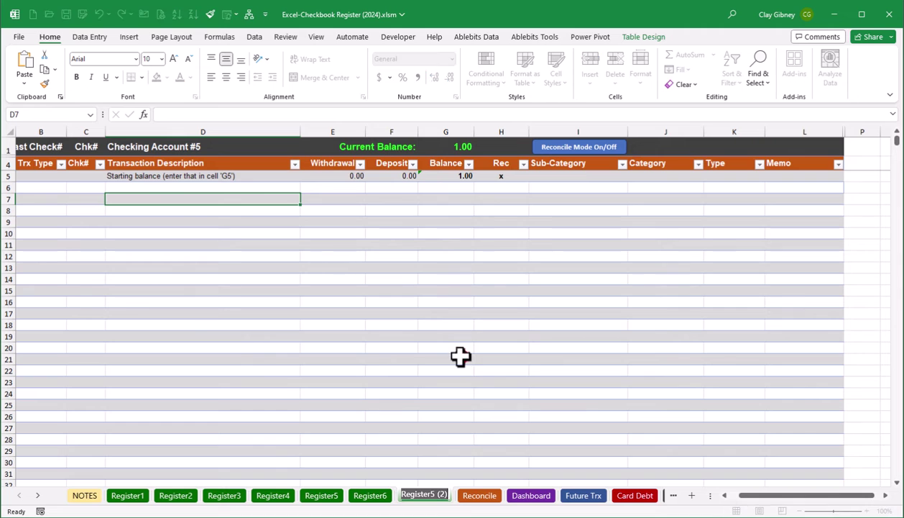
pyautogui.press('BackSpace')
pyautogui.press('BackSpace')
pyautogui.press('BackSpace')
pyautogui.press('BackSpace')
pyautogui.press('BackSpace')
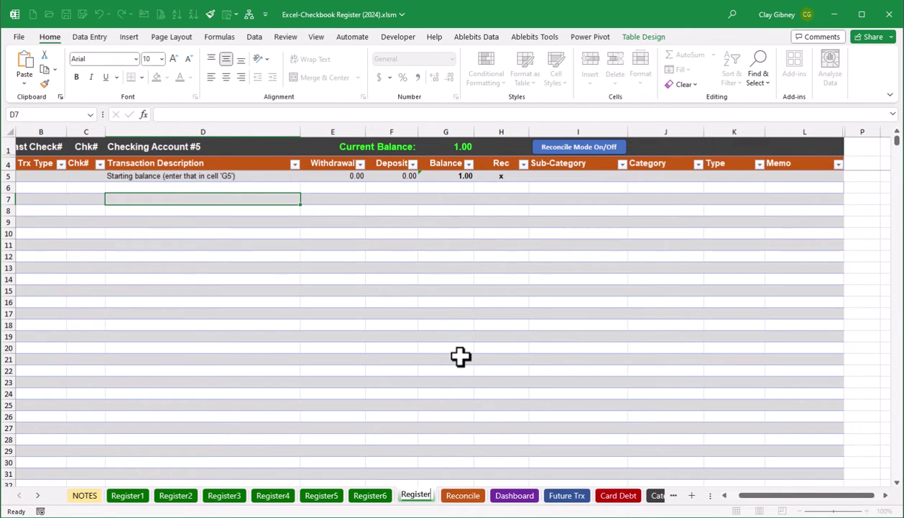
pyautogui.write('7')
pyautogui.press('Return')
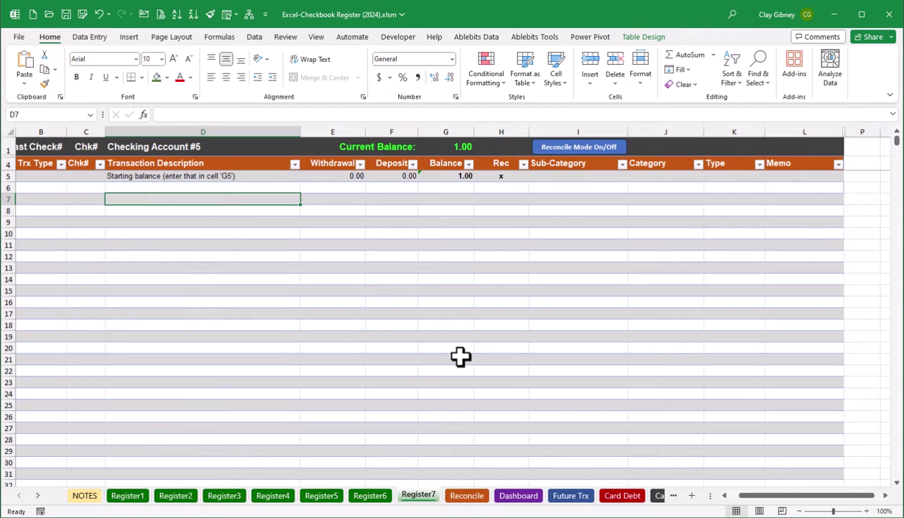
# Step: Change the account title in cell D1 of the Register7 sheet to "Checking Account #7"
pyautogui.click(214, 143)
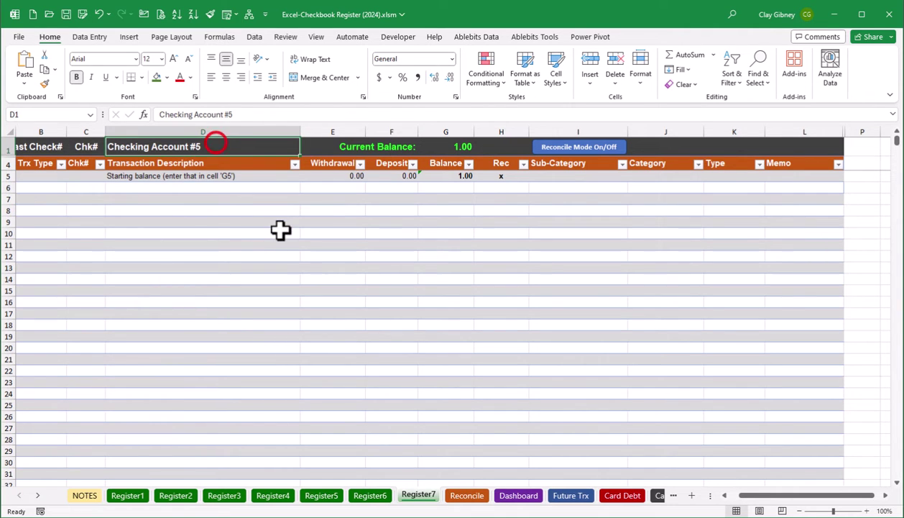
pyautogui.click(281, 115)
pyautogui.press('BackSpace')
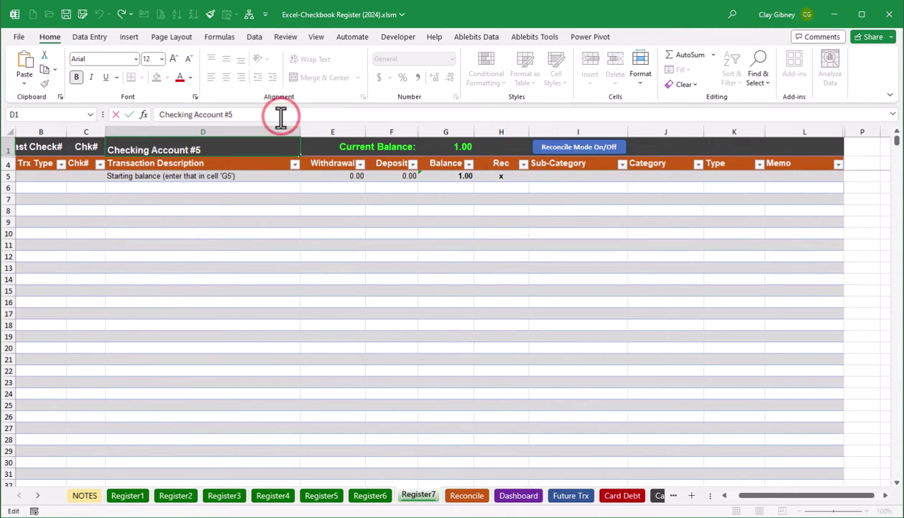
pyautogui.write('7')
pyautogui.press('Return')
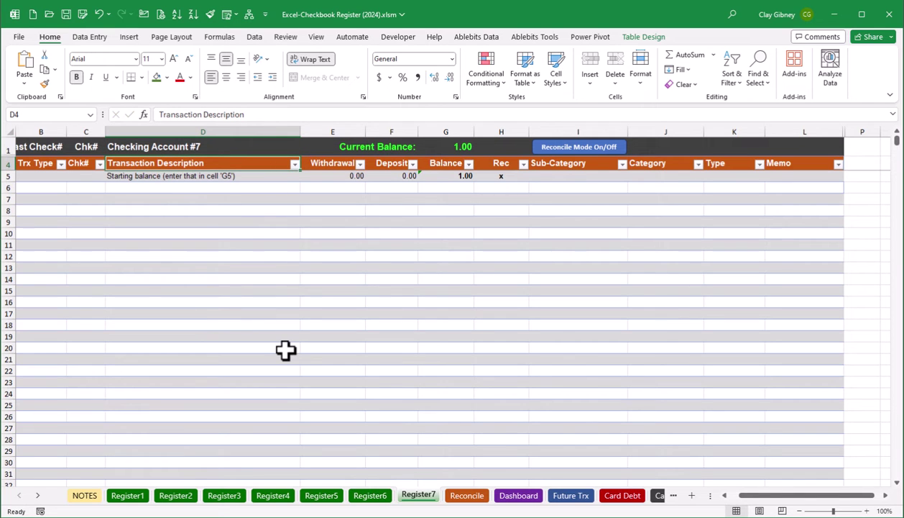
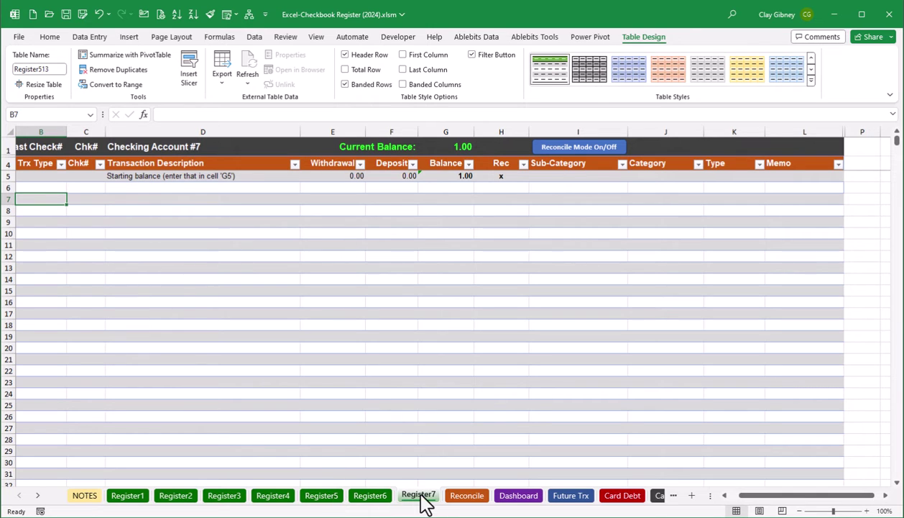
# Step: Rename the table on the Register7 sheet to Register7
pyautogui.click(52, 69)
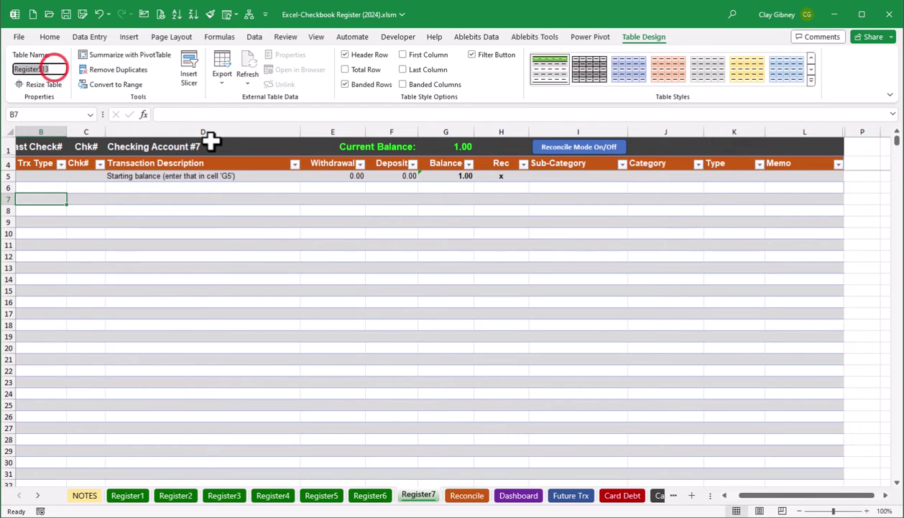
pyautogui.press('End')
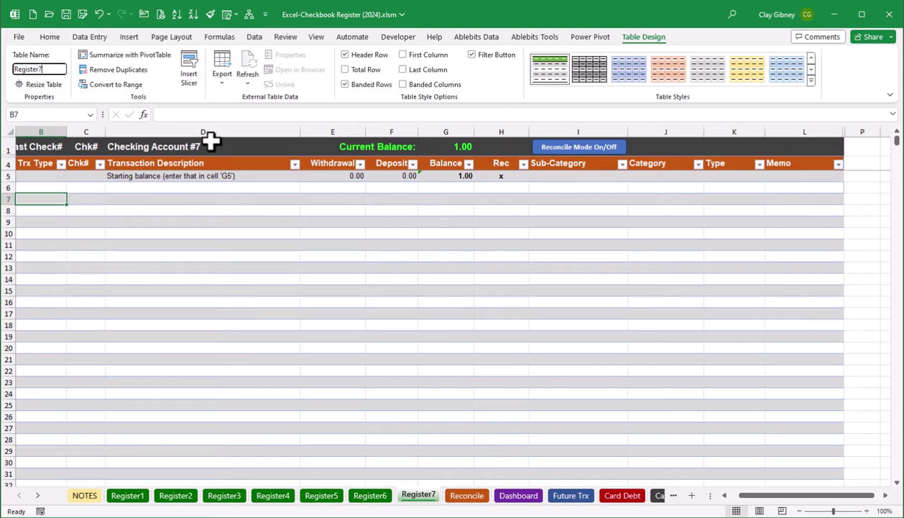
# Step: Go to the Register6 sheet and rename its table to Register6
pyautogui.click(377, 496)
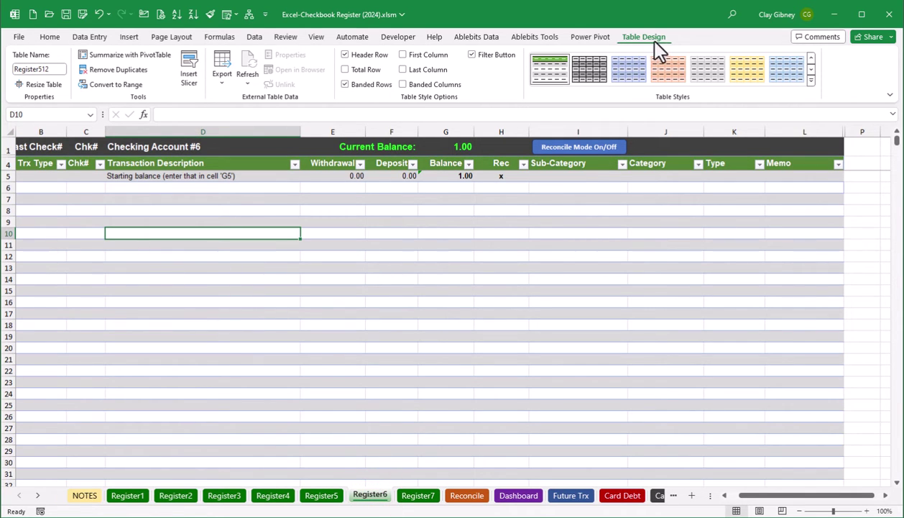
pyautogui.click(55, 69)
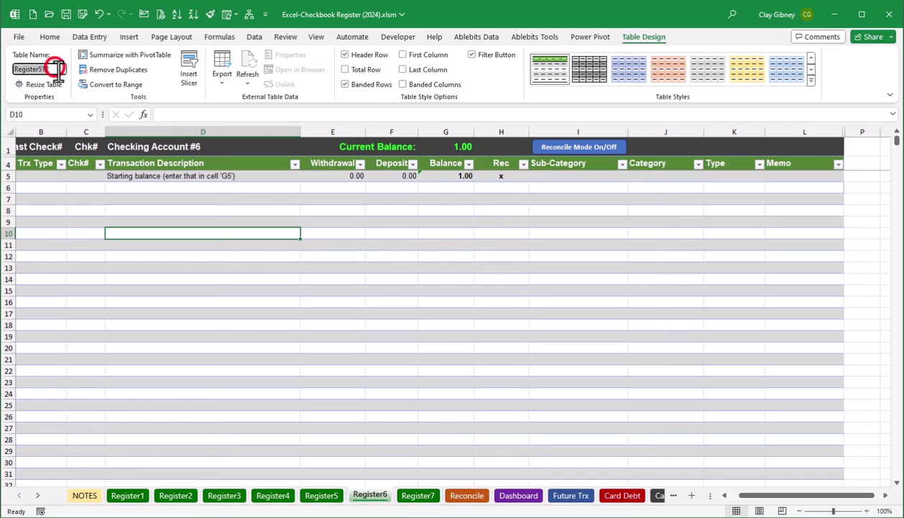
pyautogui.press('BackSpace')
pyautogui.press('BackSpace')
pyautogui.press('BackSpace')
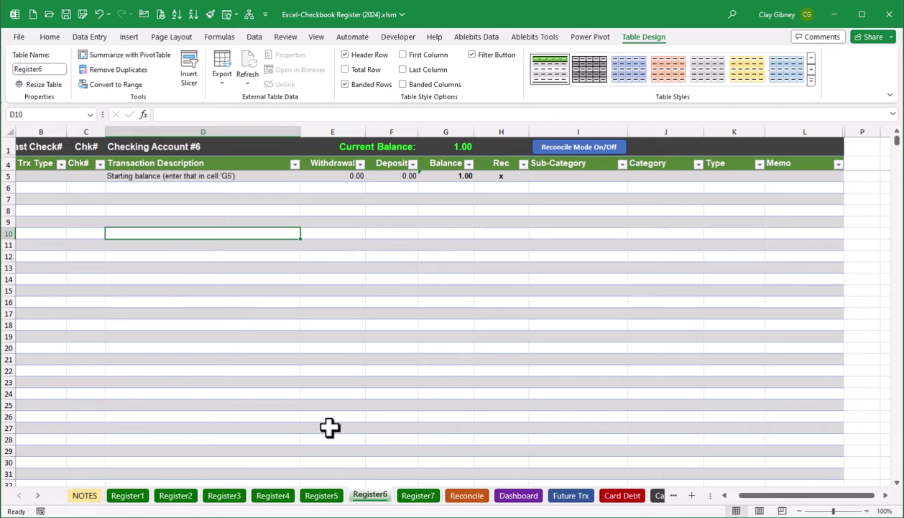
pyautogui.click(177, 147)
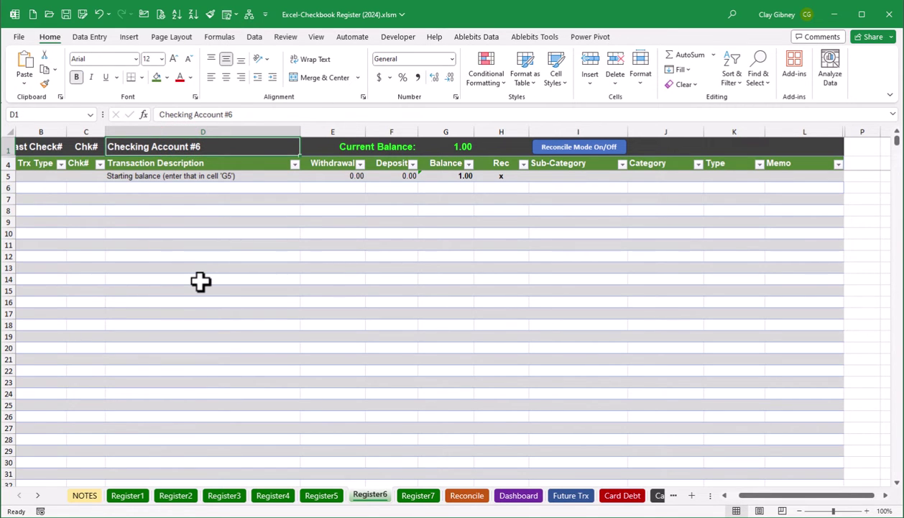
# Step: Check the table name on the Register6 sheet, and open the Name Manager enlarged to list more of the workbook's names
pyautogui.click(153, 207)
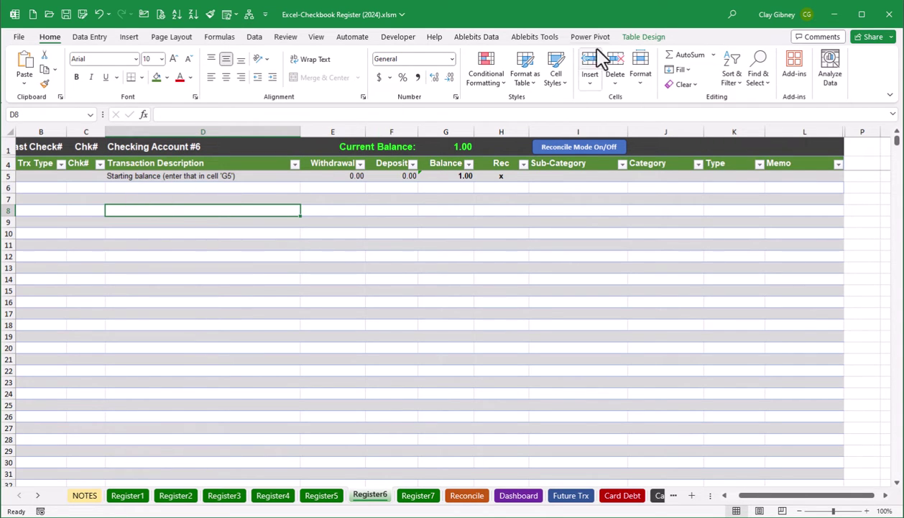
pyautogui.click(643, 38)
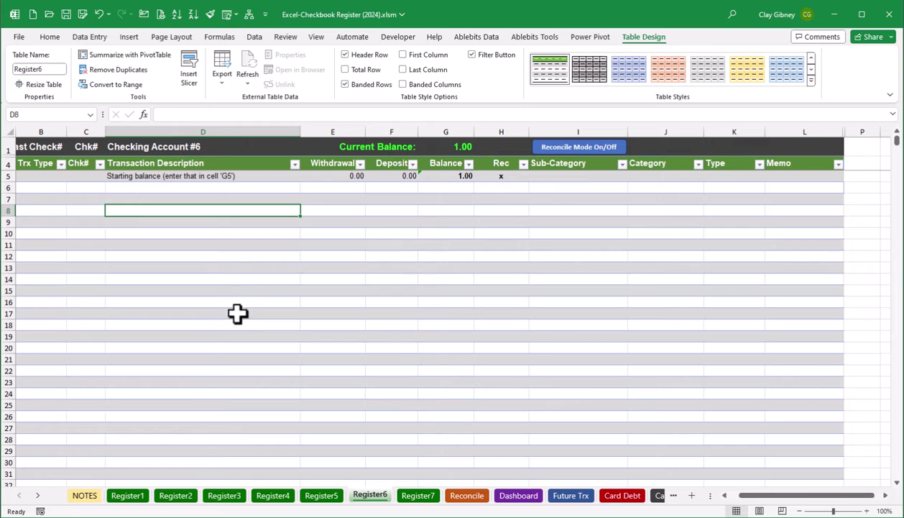
pyautogui.click(219, 37)
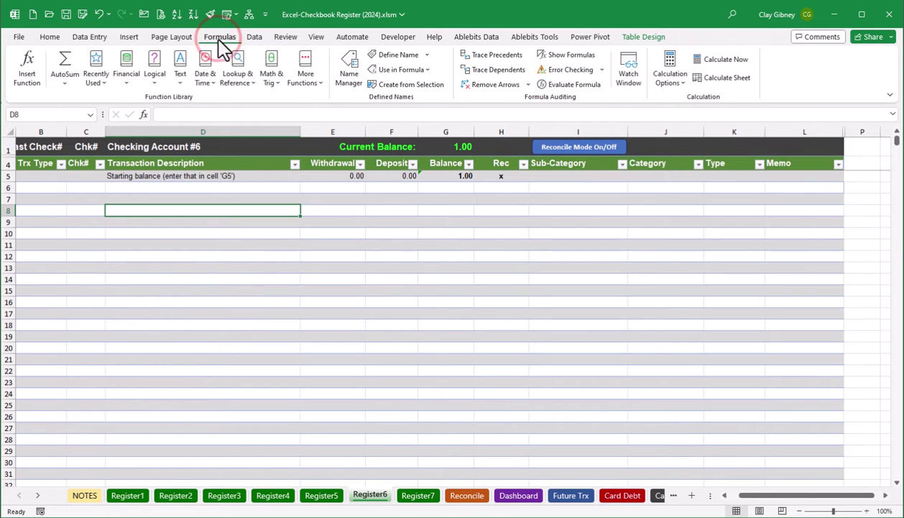
pyautogui.click(348, 74)
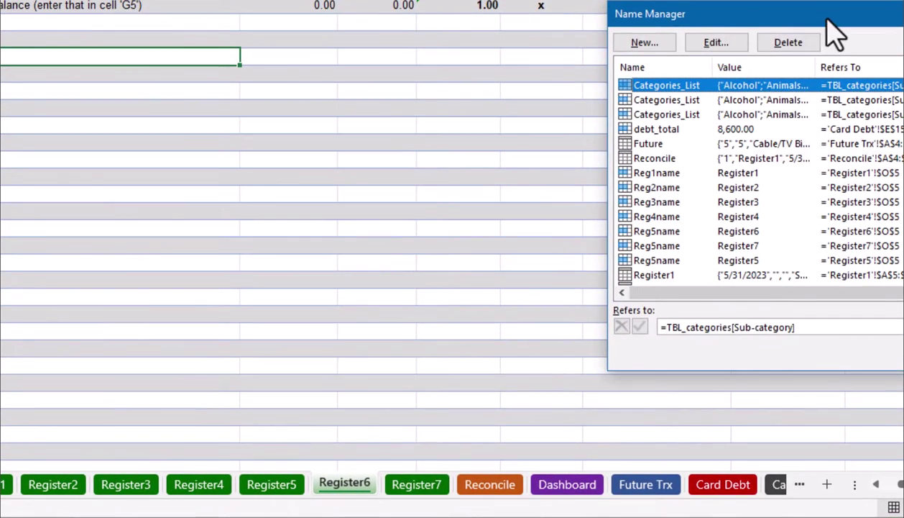
pyautogui.moveTo(694, 179); pyautogui.dragTo(433, 174)
pyautogui.moveTo(447, 25); pyautogui.dragTo(436, 27)
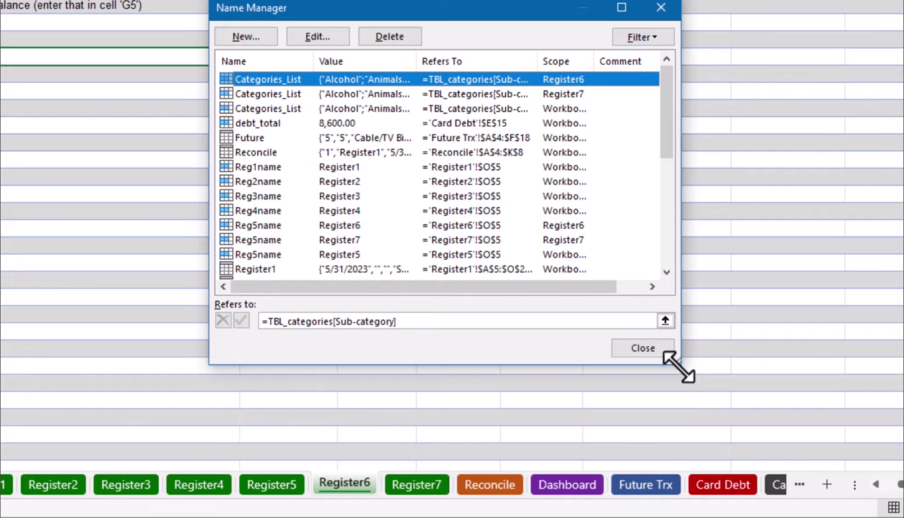
pyautogui.moveTo(680, 365); pyautogui.dragTo(717, 447)
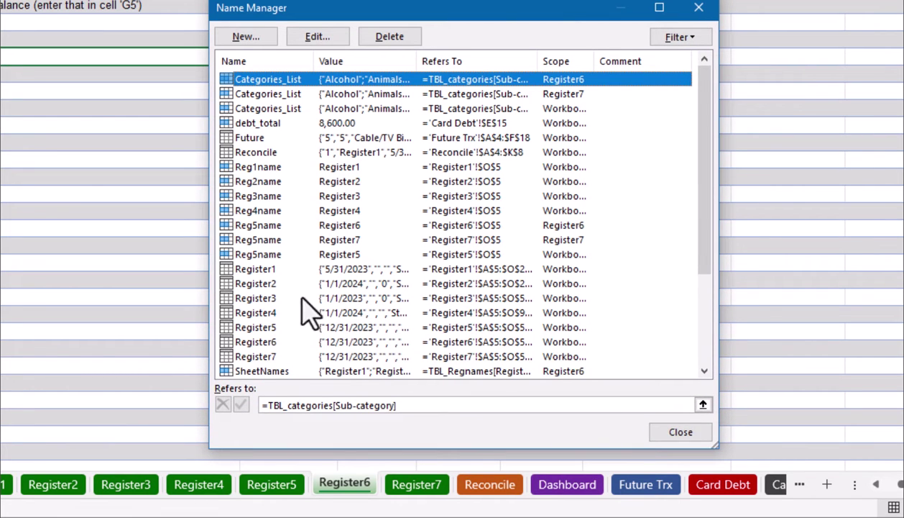
# Step: Examine the Register tables and the Reg3name and duplicate Reg5name entries for their references and scopes
pyautogui.click(255, 271)
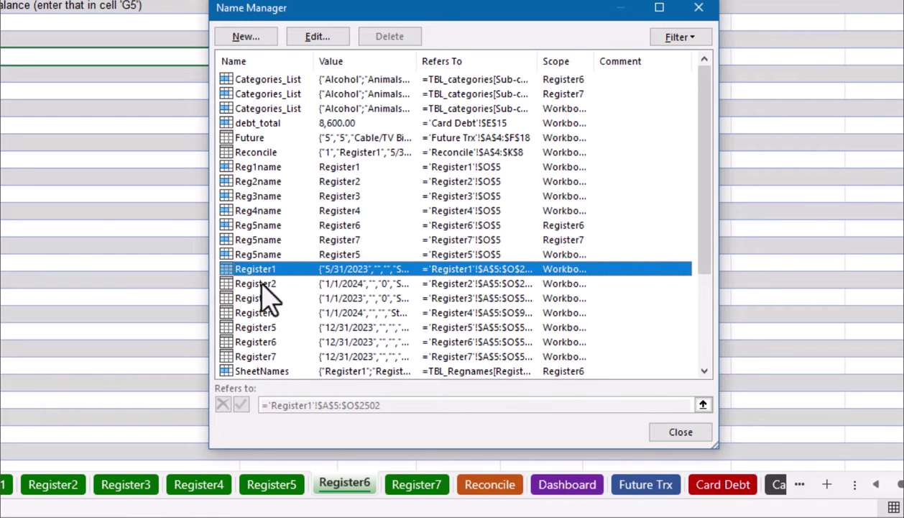
pyautogui.click(264, 343)
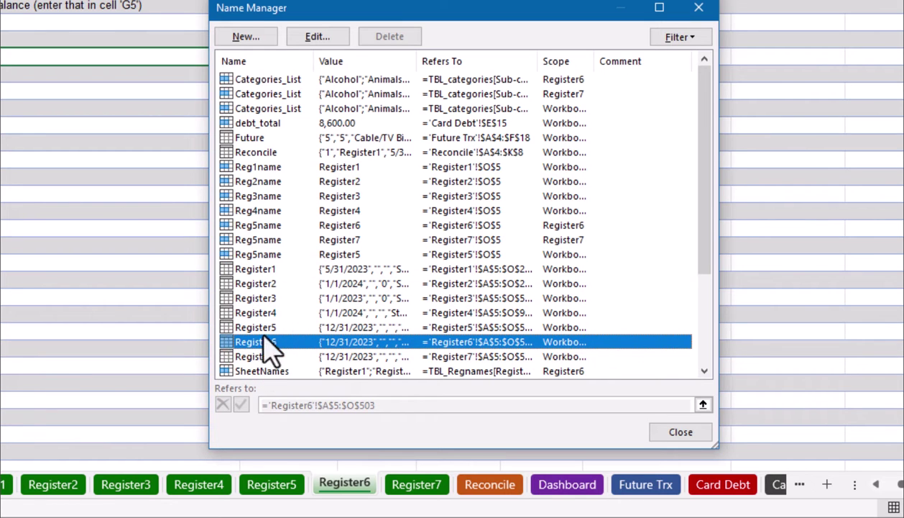
pyautogui.click(266, 197)
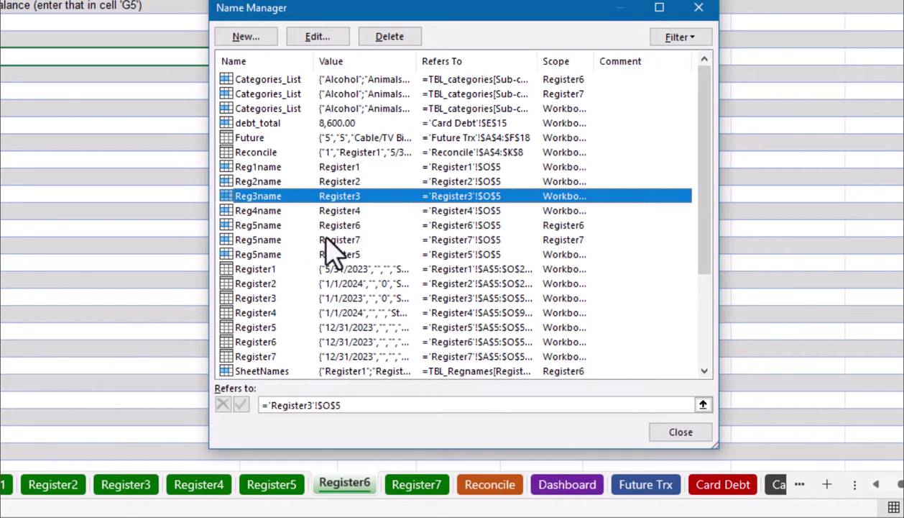
pyautogui.click(267, 227)
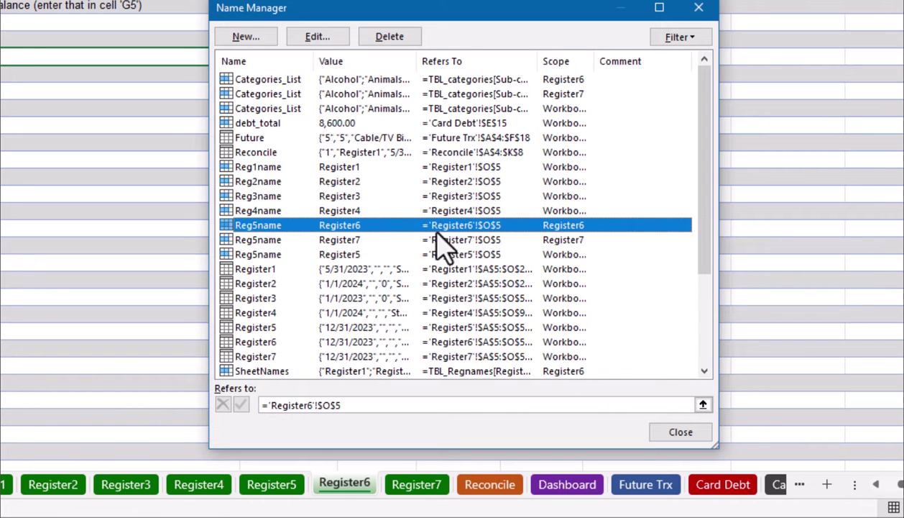
pyautogui.click(286, 255)
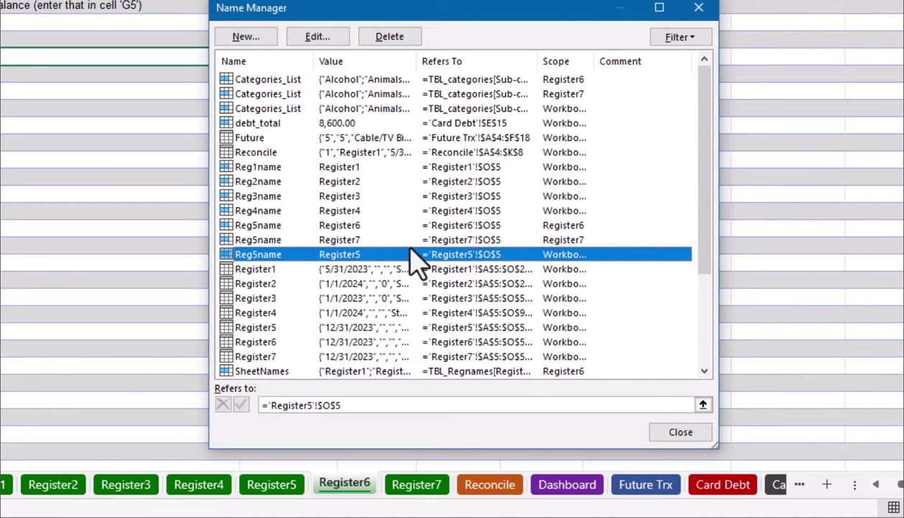
pyautogui.click(273, 225)
# Step: Copy the reference ='Register7'!$O$5 from the Reg5name entry scoped to Register7 and delete that entry
pyautogui.click(273, 239)
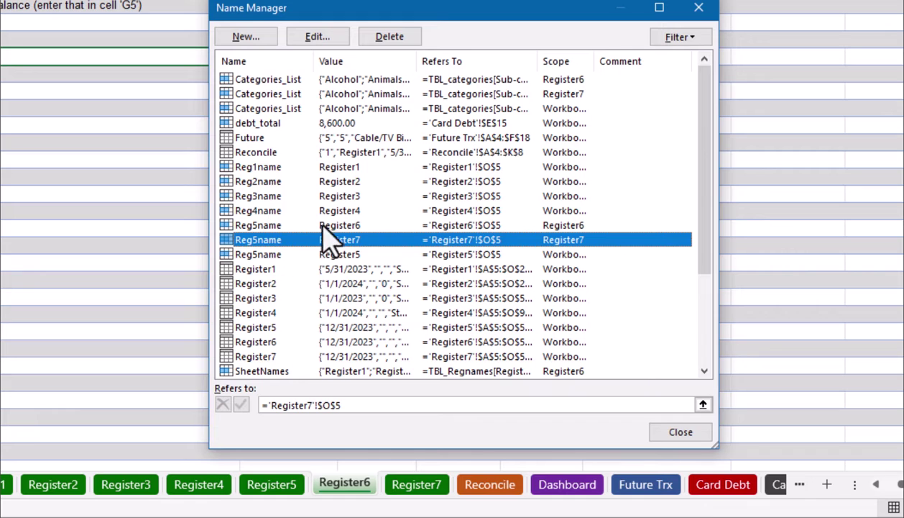
pyautogui.click(356, 405)
pyautogui.moveTo(377, 405); pyautogui.dragTo(237, 405)
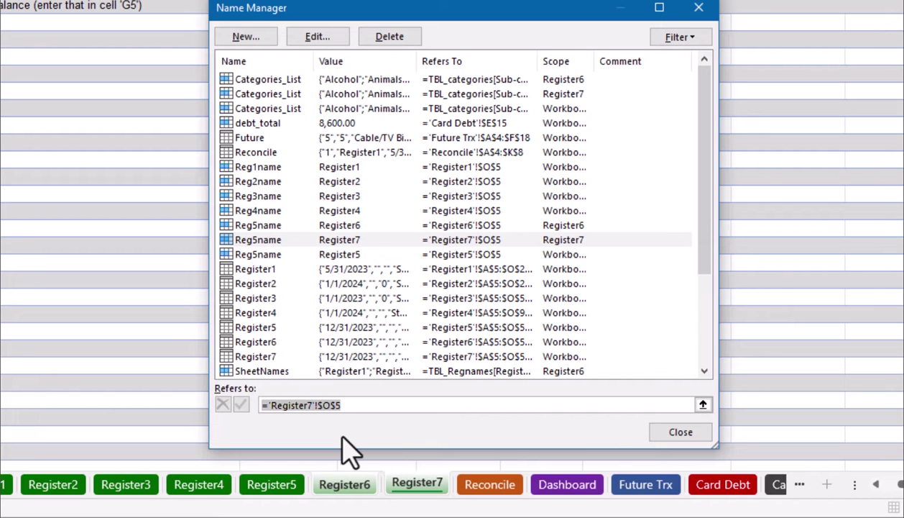
pyautogui.rightClick(305, 405)
pyautogui.click(346, 489)
pyautogui.click(277, 240)
pyautogui.click(390, 36)
pyautogui.click(330, 225)
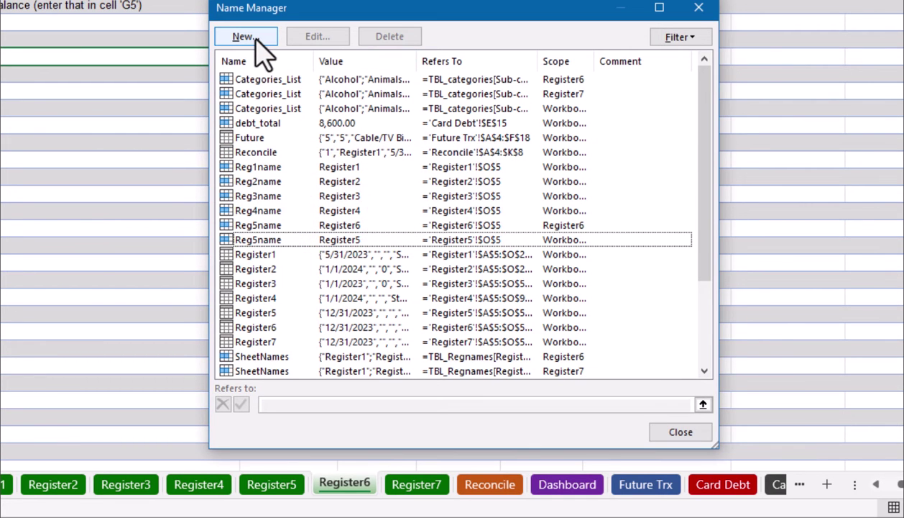
# Step: Create a workbook-scoped name Reg7name that refers to ='Register7'!$O$5
pyautogui.click(255, 39)
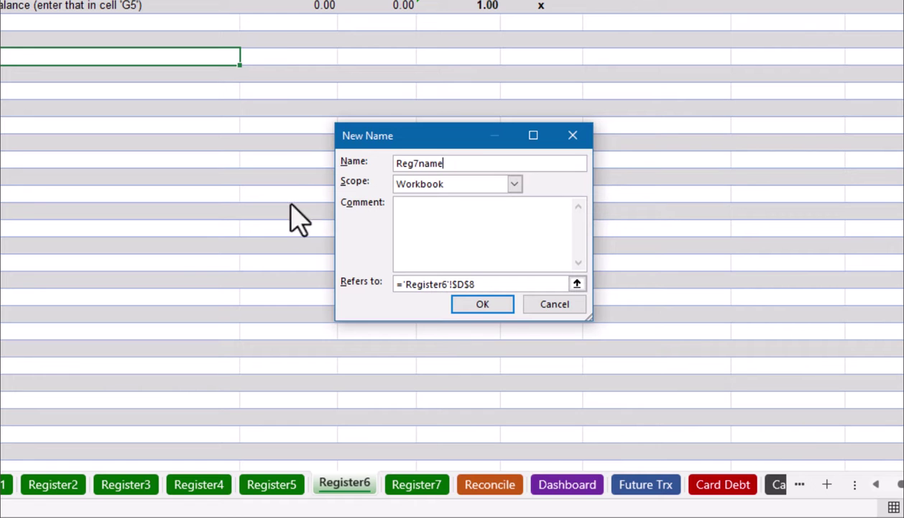
pyautogui.moveTo(494, 282); pyautogui.dragTo(356, 282)
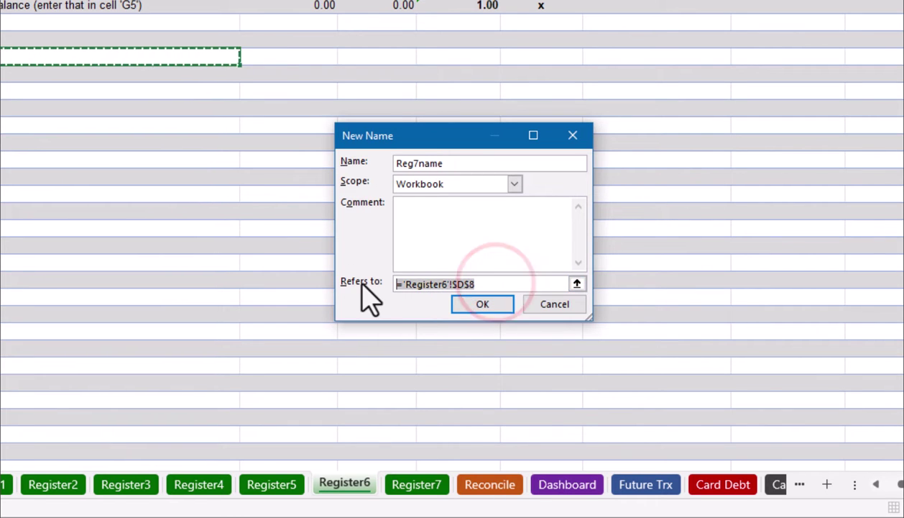
pyautogui.press('BackSpace')
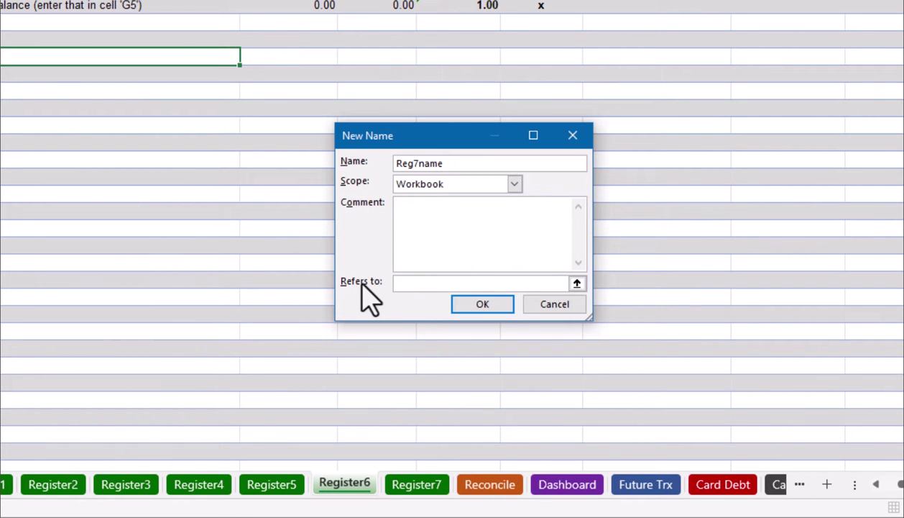
pyautogui.hotkey('ctrl', 'v')
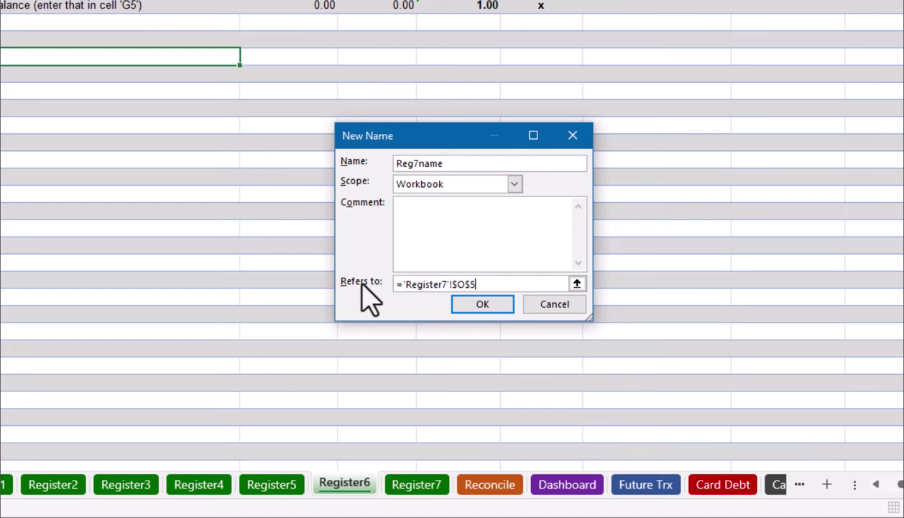
pyautogui.click(494, 306)
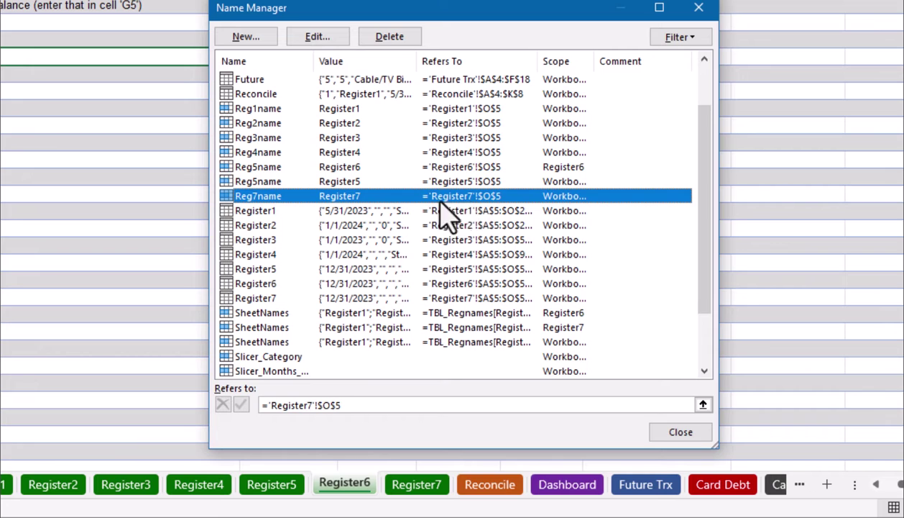
# Step: Copy the reference ='Register6'!$O$5 from the Reg5name entry scoped to Register6 and delete that entry
pyautogui.click(357, 168)
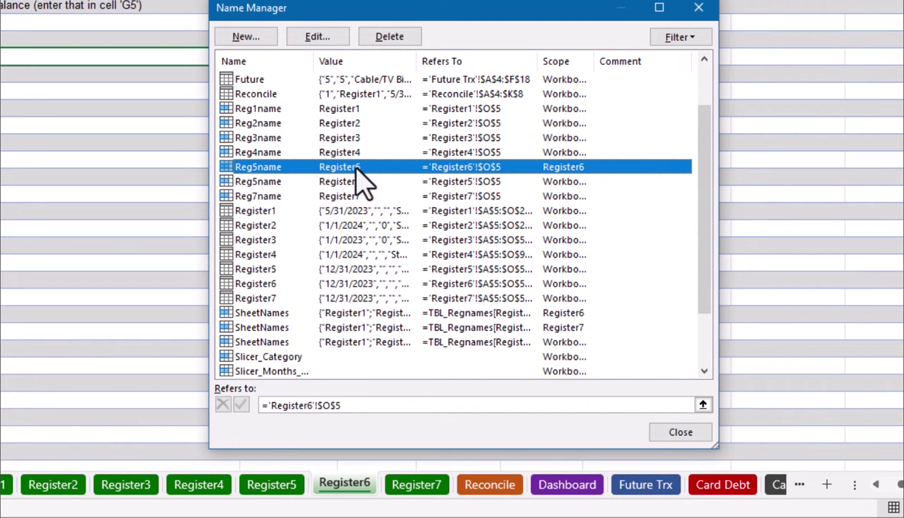
pyautogui.click(353, 404)
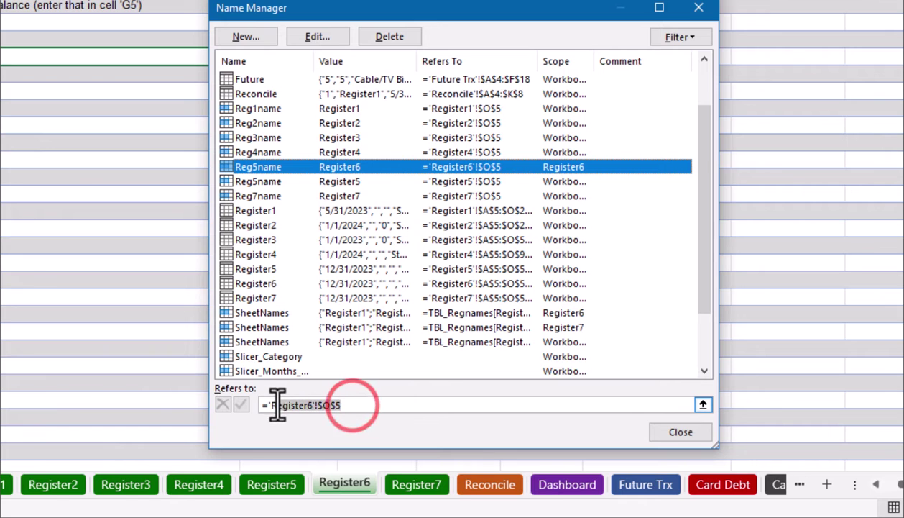
pyautogui.rightClick(287, 405)
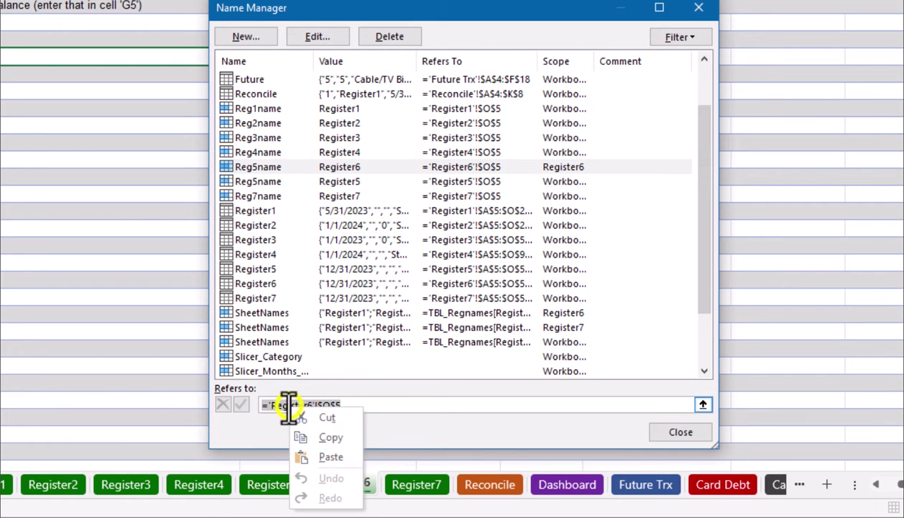
pyautogui.click(327, 437)
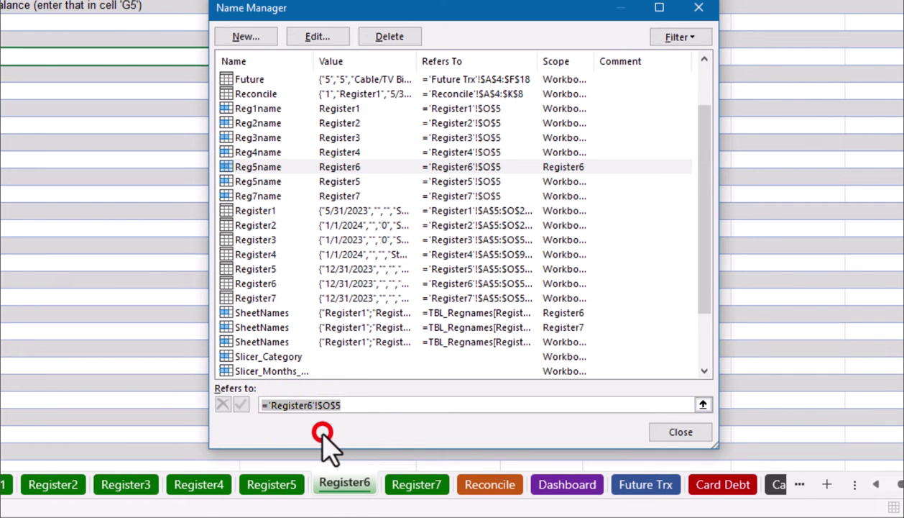
pyautogui.click(331, 169)
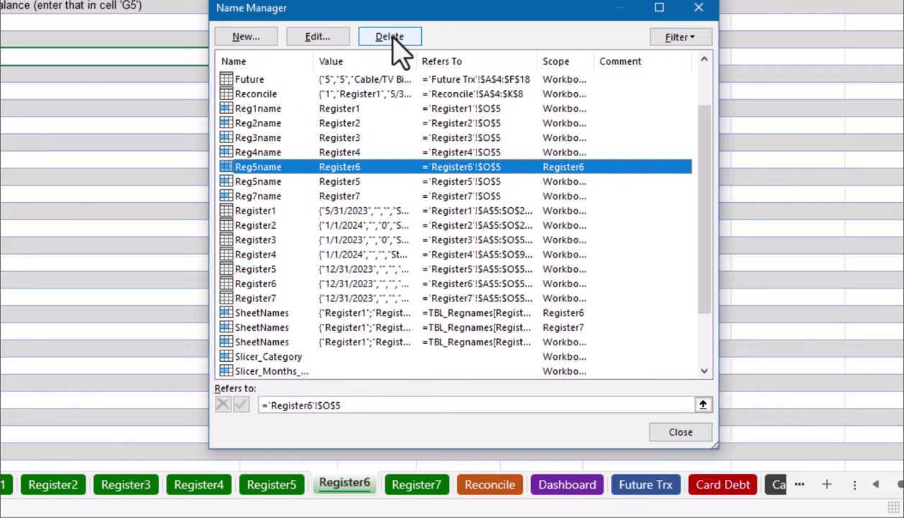
pyautogui.click(391, 37)
pyautogui.click(325, 227)
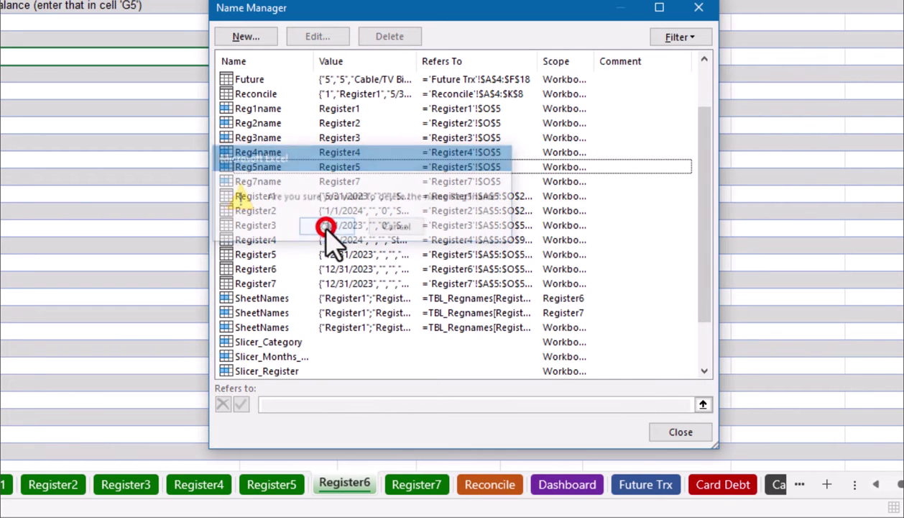
# Step: Create a workbook-scoped name Reg6name that refers to ='Register6'!$O$5 and close the Name Manager
pyautogui.click(247, 36)
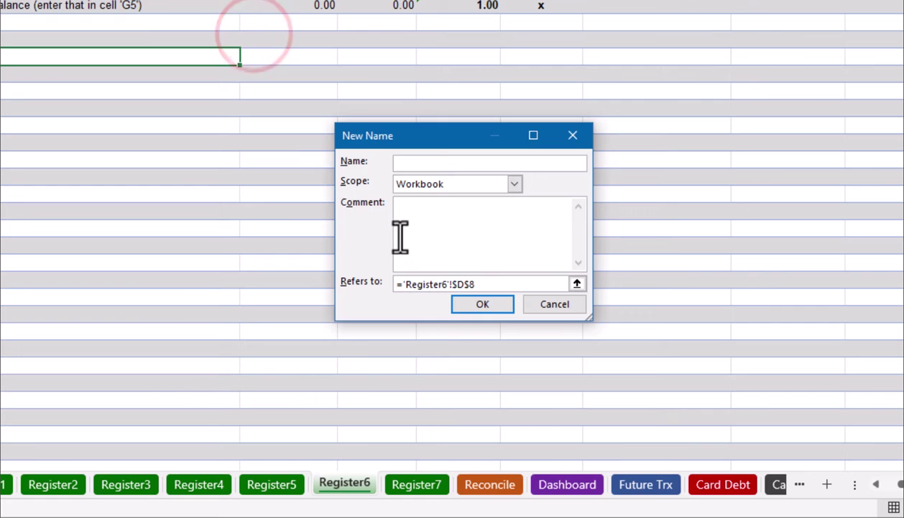
pyautogui.write('Reg6name')
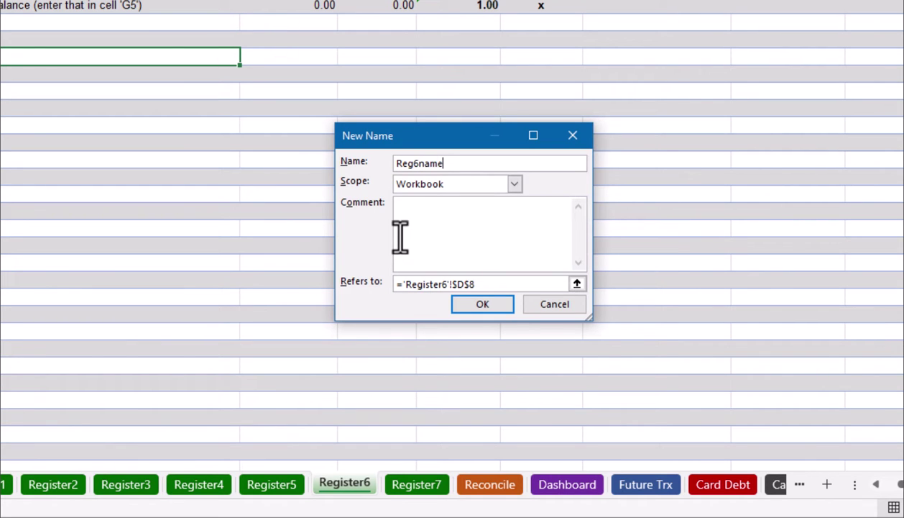
pyautogui.click(503, 283)
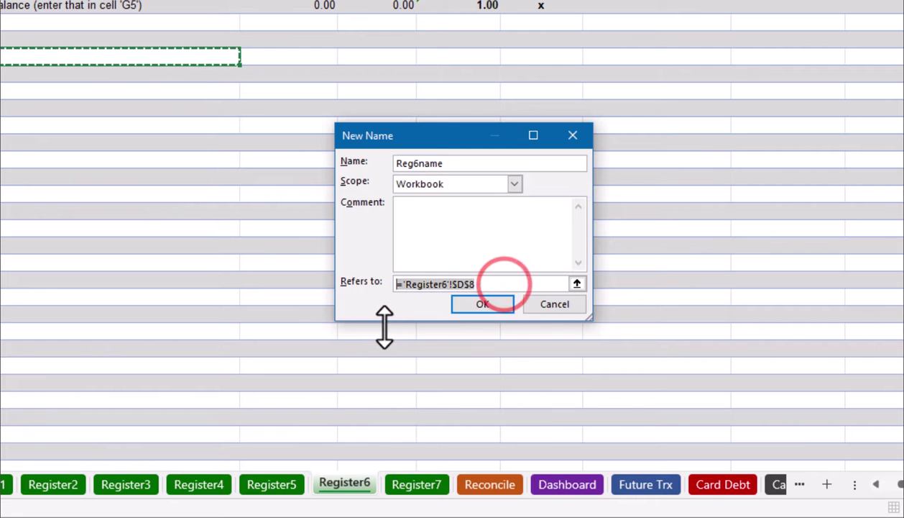
pyautogui.hotkey('ctrl', 'v')
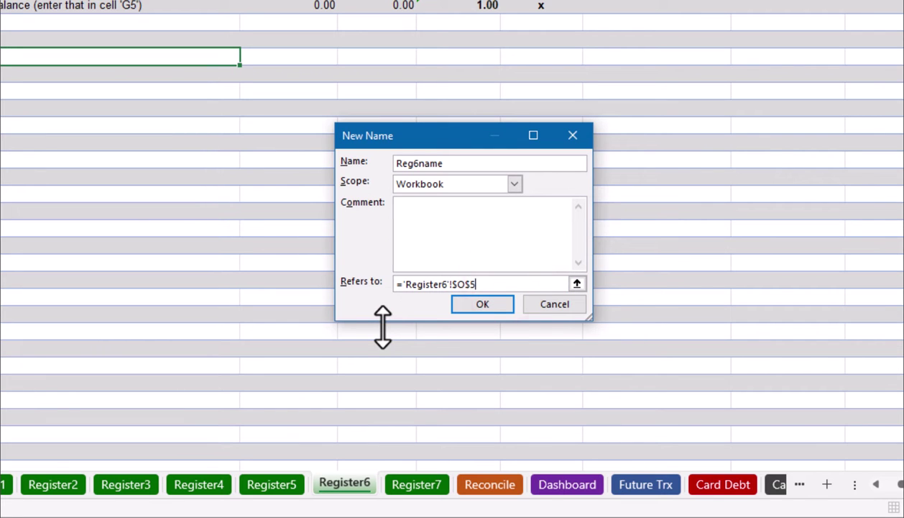
pyautogui.click(481, 305)
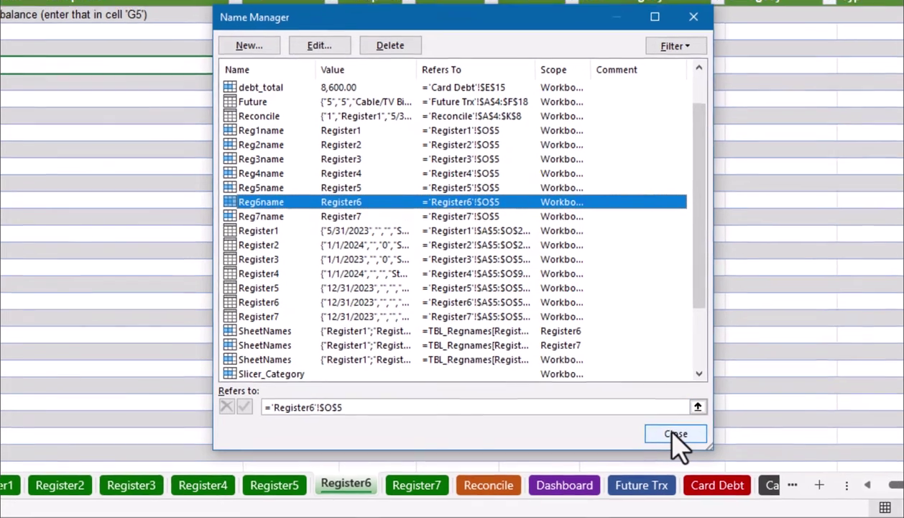
pyautogui.click(679, 432)
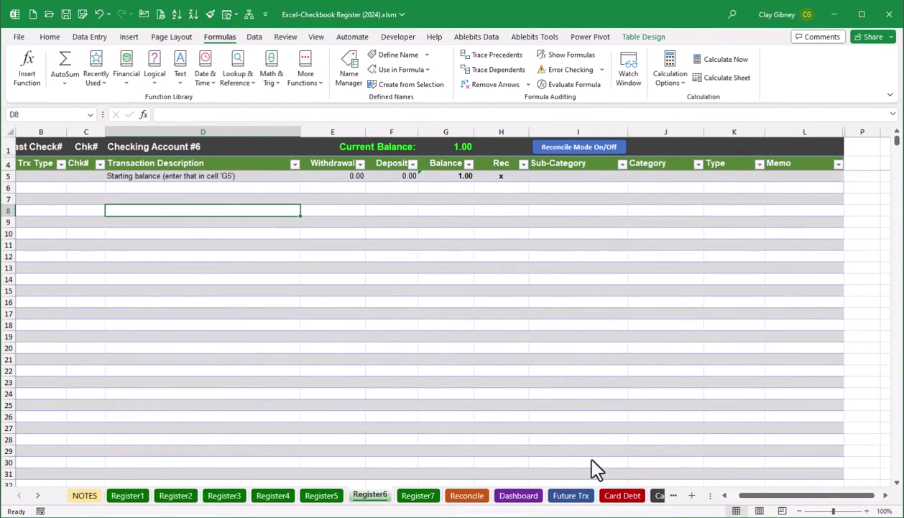
# Step: Check which registers are offered in the Worksheet column's cell F10 on the Future Trx sheet
pyautogui.click(572, 495)
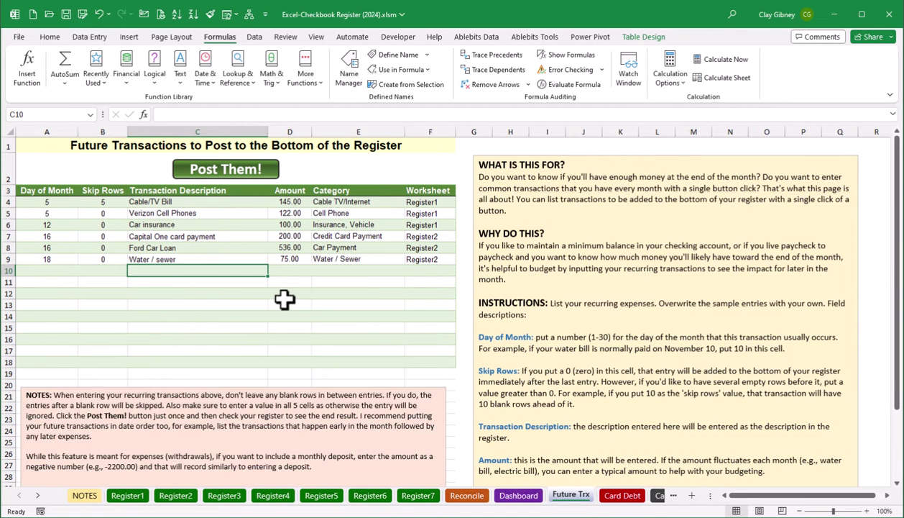
pyautogui.click(433, 270)
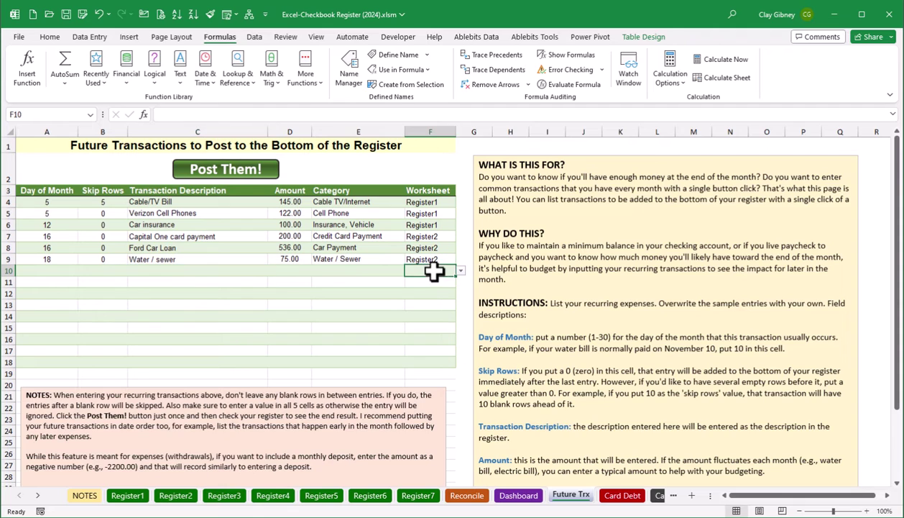
pyautogui.click(460, 270)
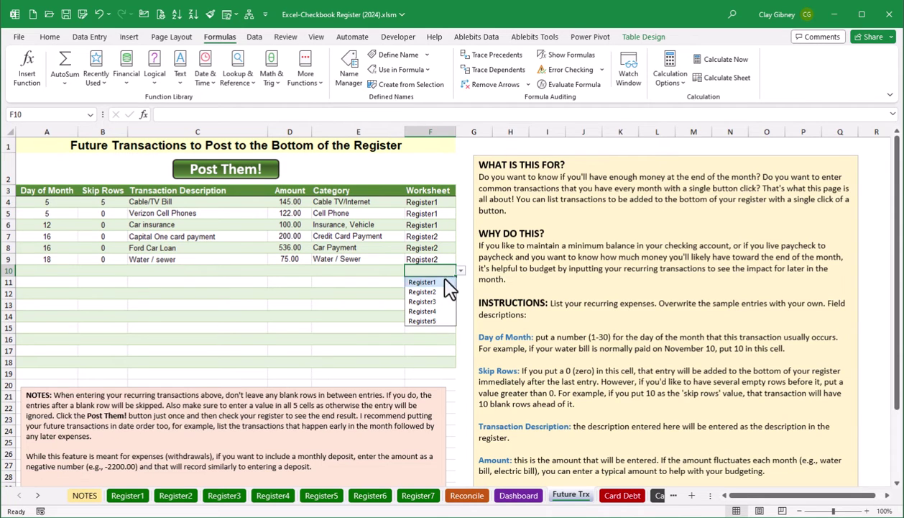
pyautogui.click(391, 325)
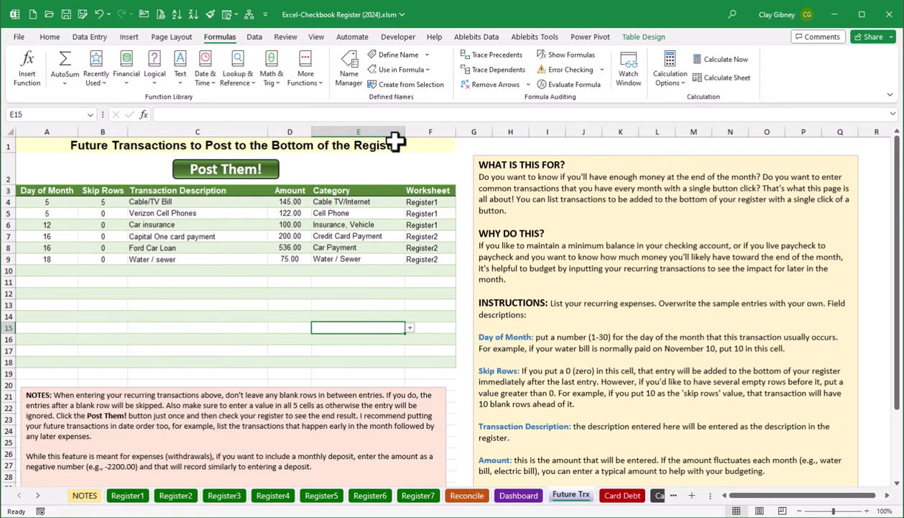
# Step: Check the data validation source of the Worksheet column's cell F11 on the Future Trx sheet without changing it
pyautogui.click(254, 37)
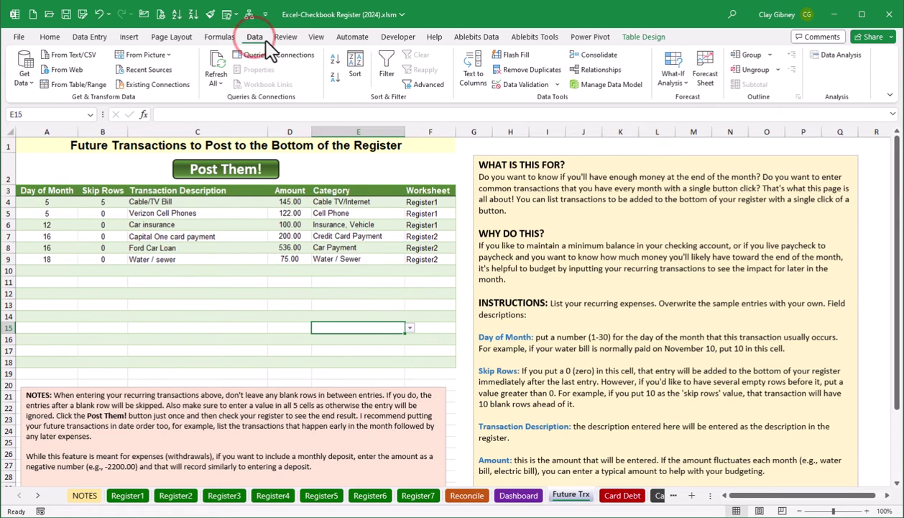
pyautogui.click(524, 84)
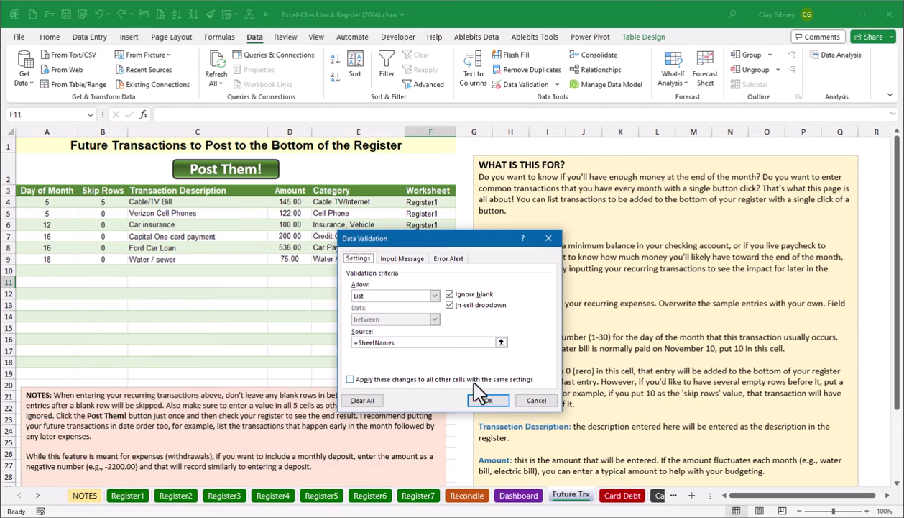
pyautogui.click(536, 399)
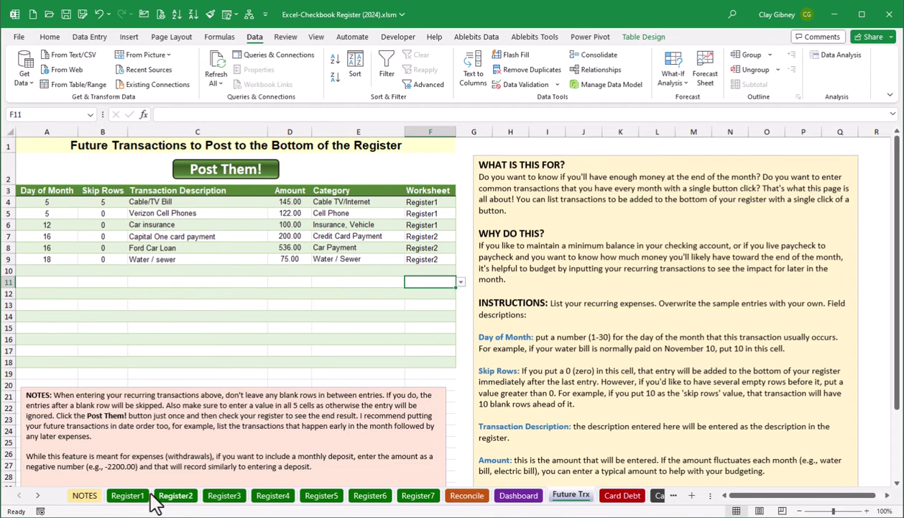
# Step: Append two rows, A28 and A29, to the Registers table under Register Names for Data Validation List on the All_Registers sheet
pyautogui.click(37, 496)
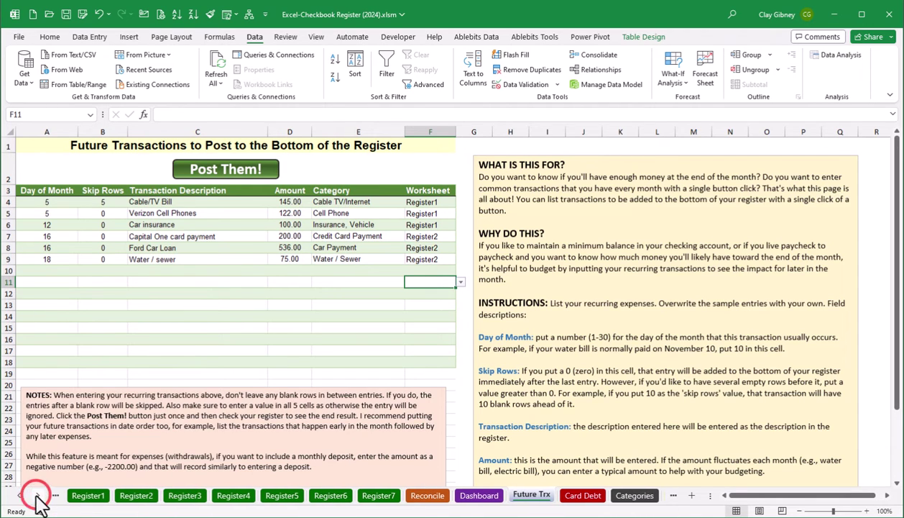
pyautogui.click(38, 496)
pyautogui.keyDown('ctrl'); pyautogui.click(37, 496); pyautogui.keyUp('ctrl')
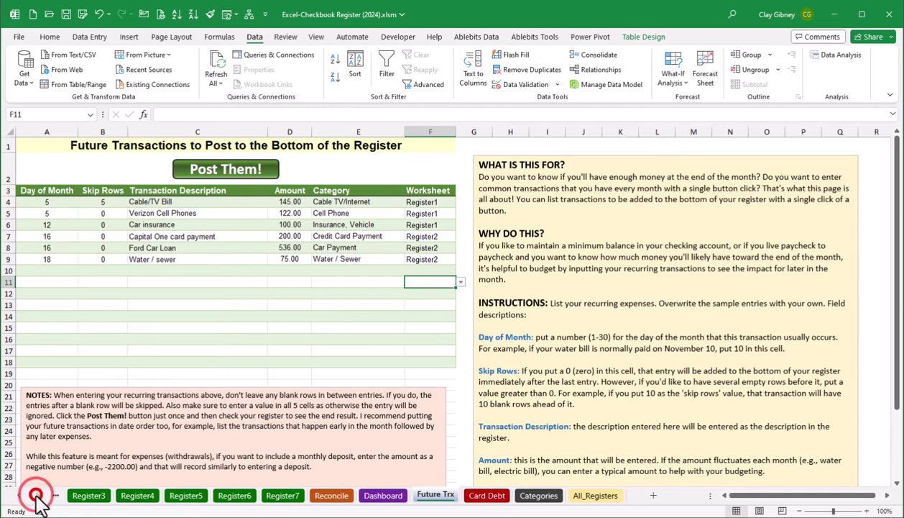
pyautogui.click(596, 500)
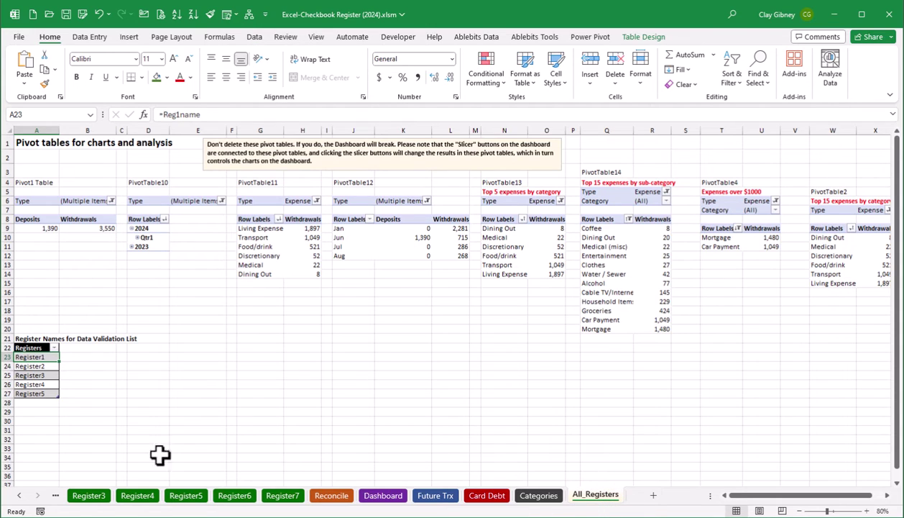
pyautogui.click(107, 384)
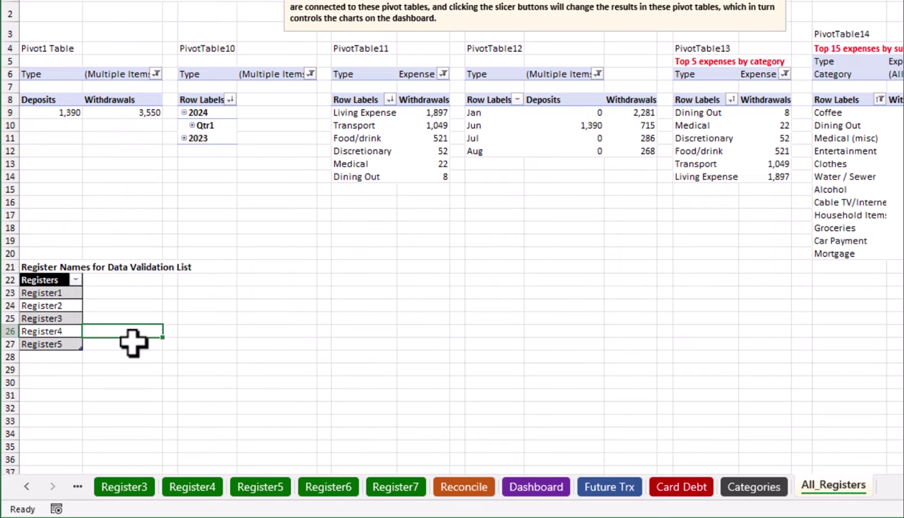
pyautogui.click(52, 344)
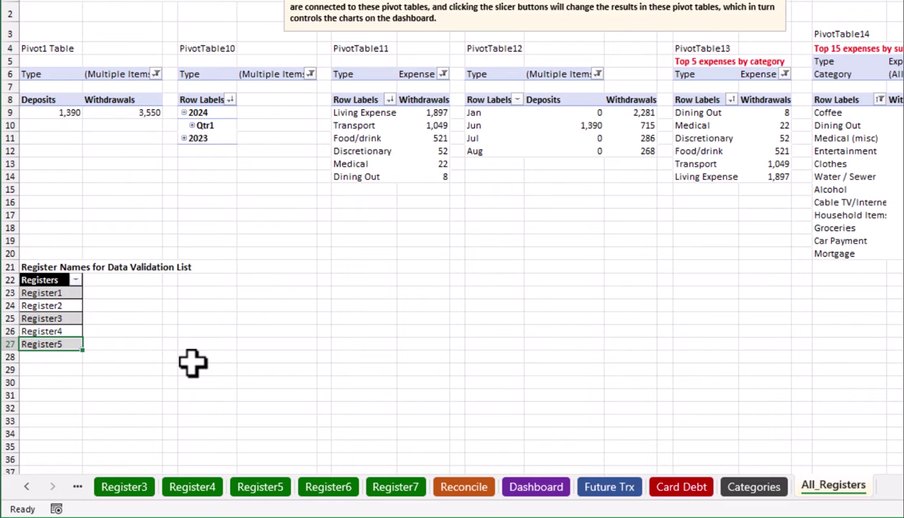
pyautogui.press('Down')
pyautogui.write('Register1')
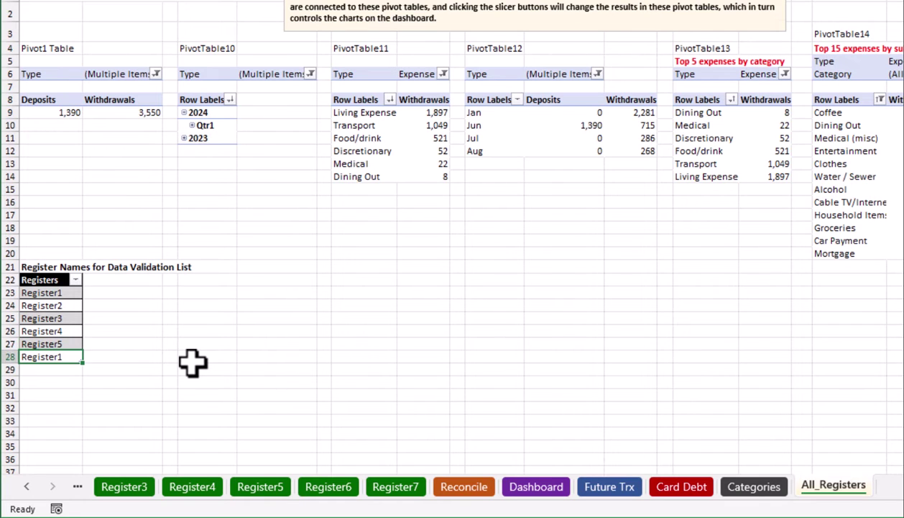
pyautogui.press('Down')
pyautogui.write('Register1')
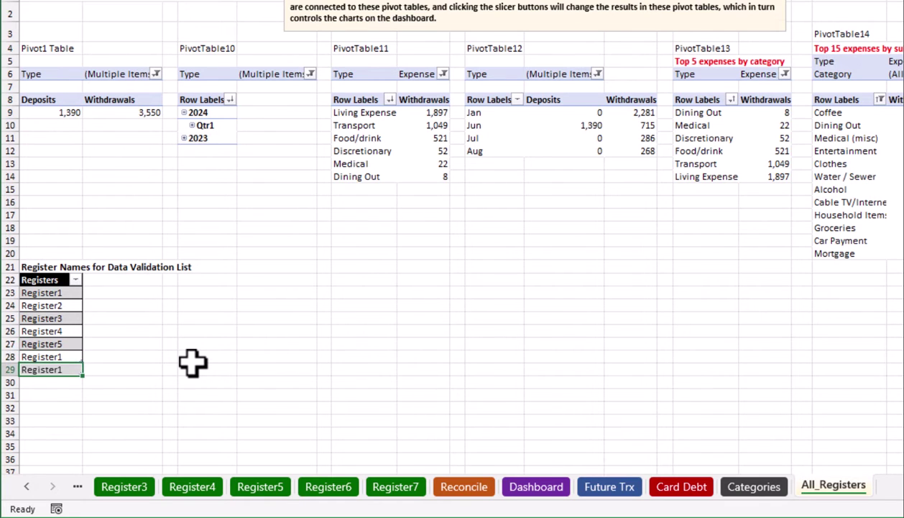
# Step: Change the formulas of the two added Registers rows to =Reg6name in A28 and =Reg7name in A29
pyautogui.click(53, 355)
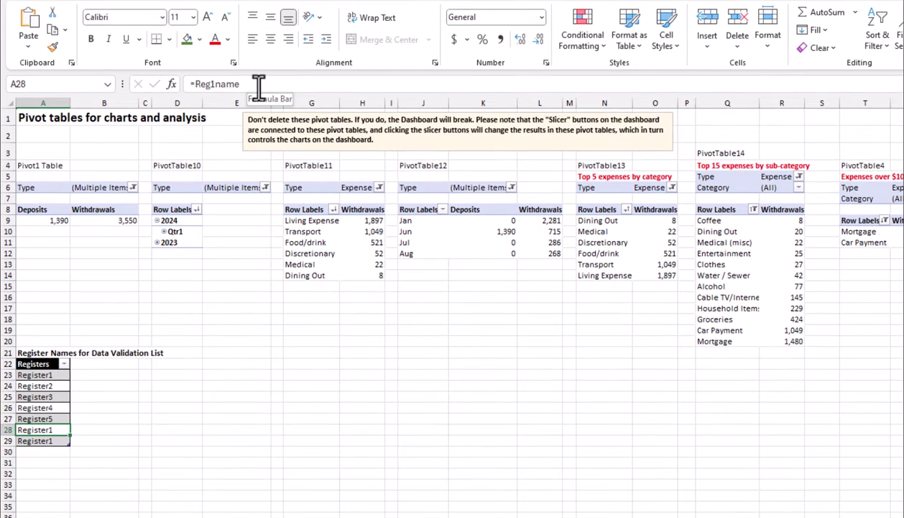
pyautogui.click(212, 83)
pyautogui.press('BackSpace')
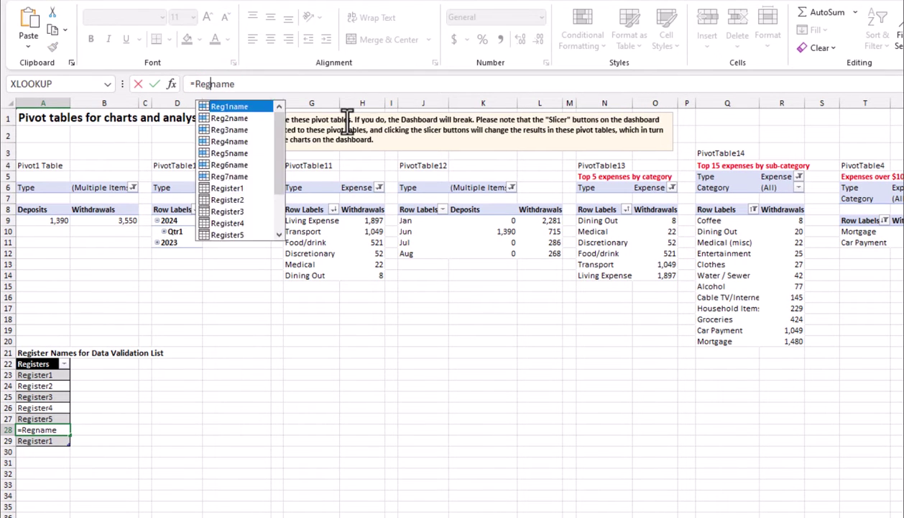
pyautogui.write('6')
pyautogui.press('Return')
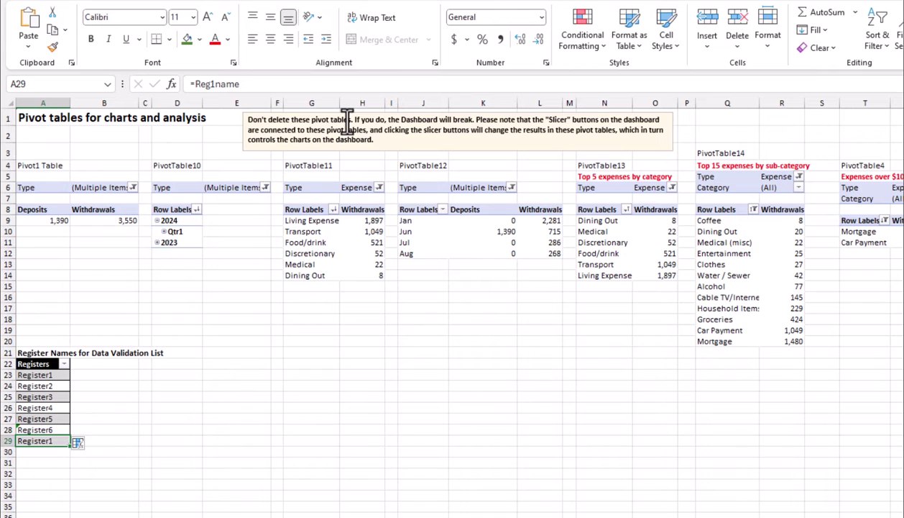
pyautogui.click(208, 83)
pyautogui.write('7')
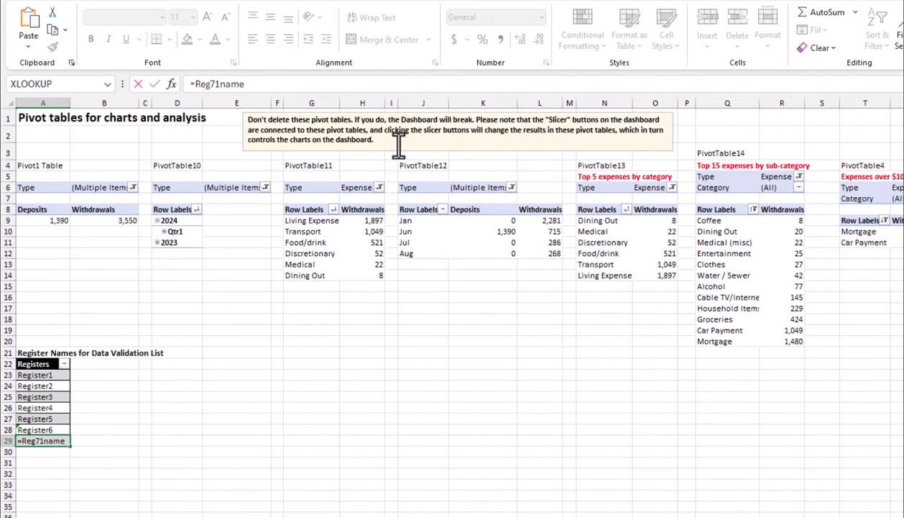
pyautogui.press('Return')
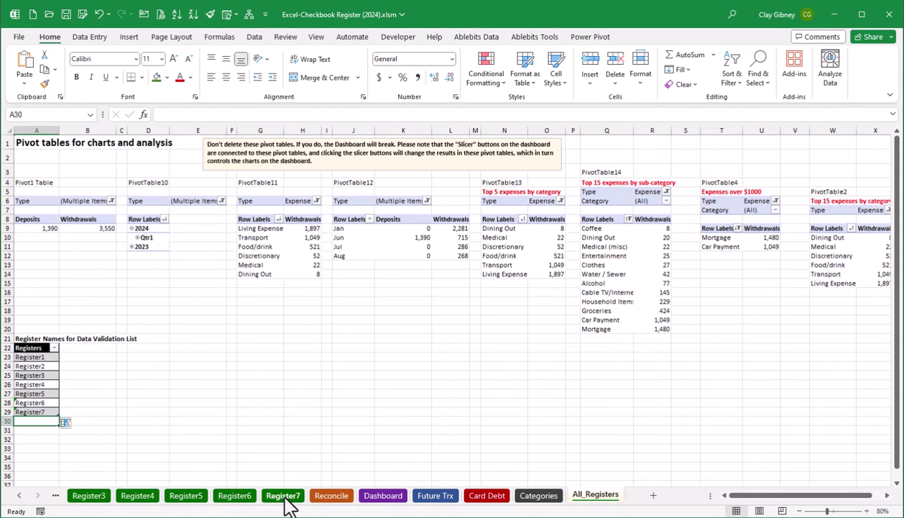
# Step: Rename the Register7 sheet to Chase Checking
pyautogui.rightClick(284, 498)
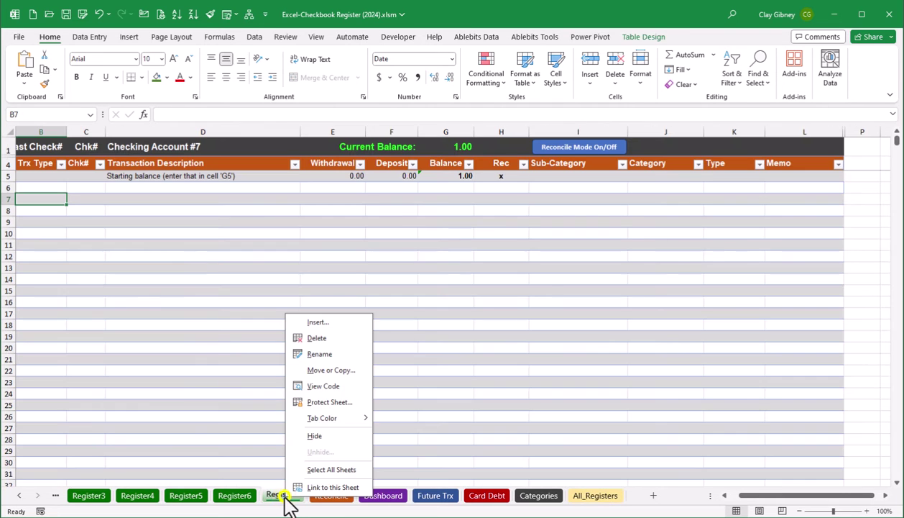
pyautogui.click(328, 354)
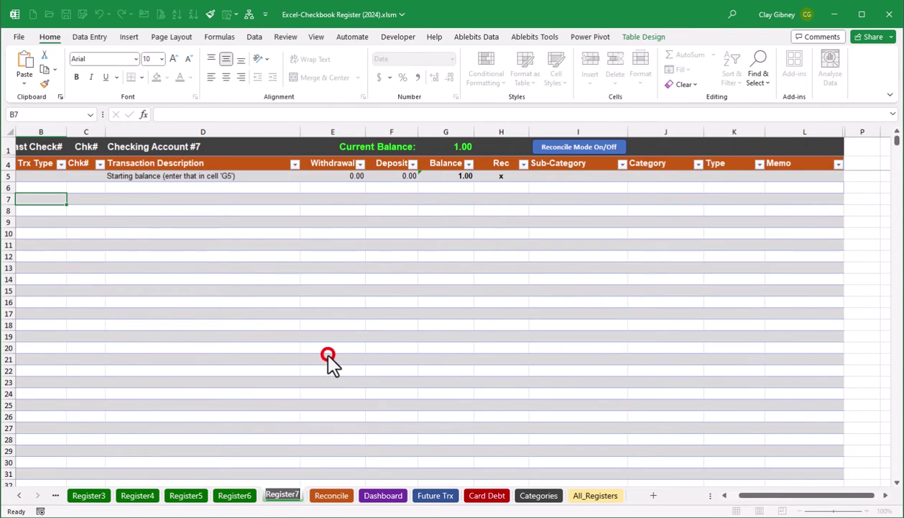
pyautogui.write('Chase')
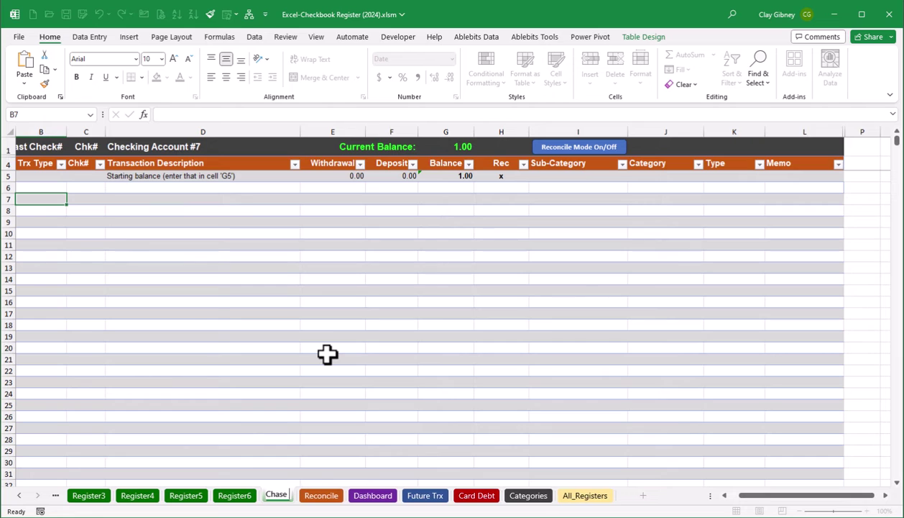
pyautogui.write(' Checking')
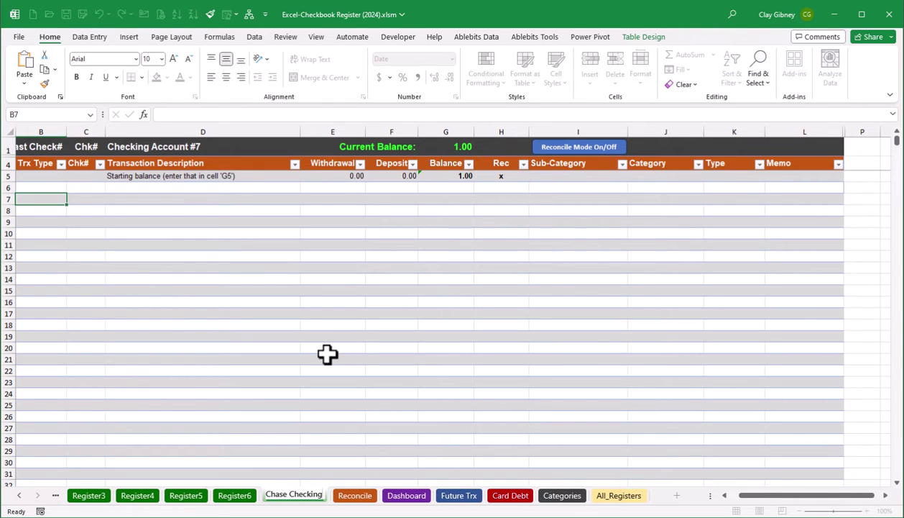
pyautogui.press('Return')
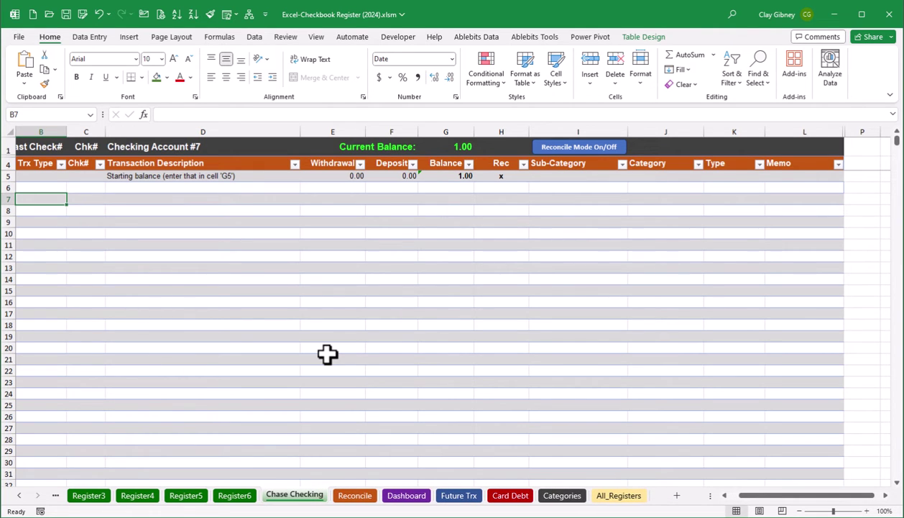
# Step: Check how the renamed sheet is listed in the Registers table on All_Registers and in the F11 dropdown on Future Trx
pyautogui.click(607, 496)
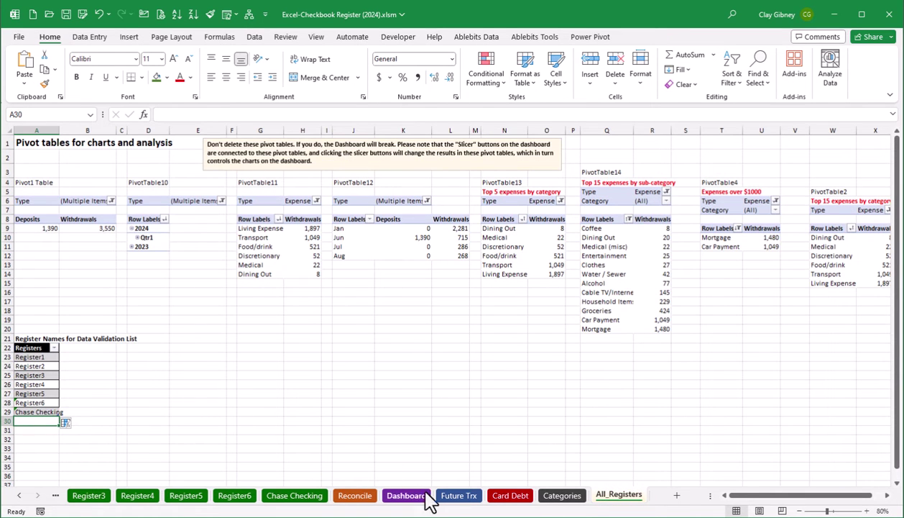
pyautogui.click(458, 497)
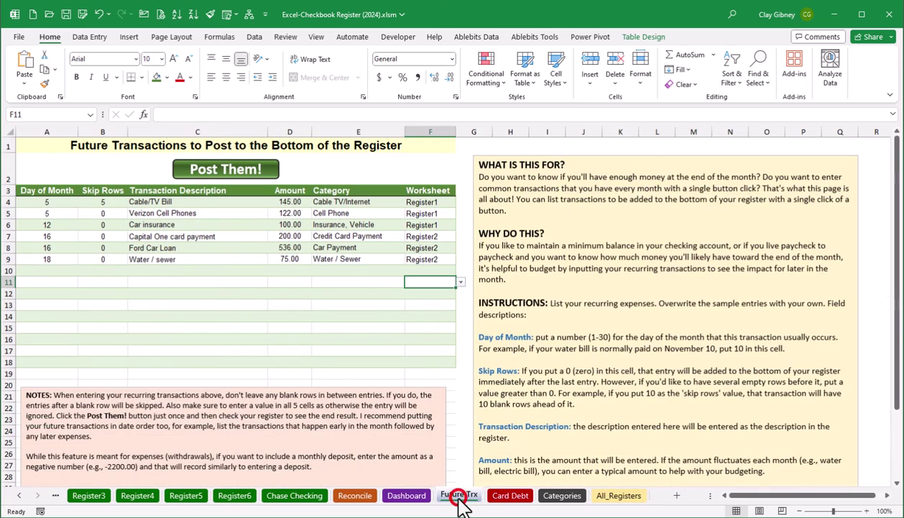
pyautogui.click(463, 283)
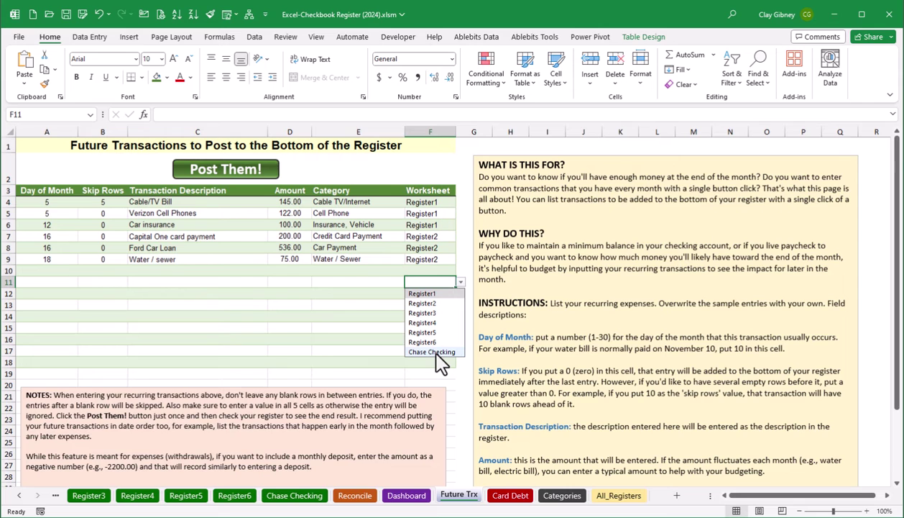
pyautogui.click(345, 317)
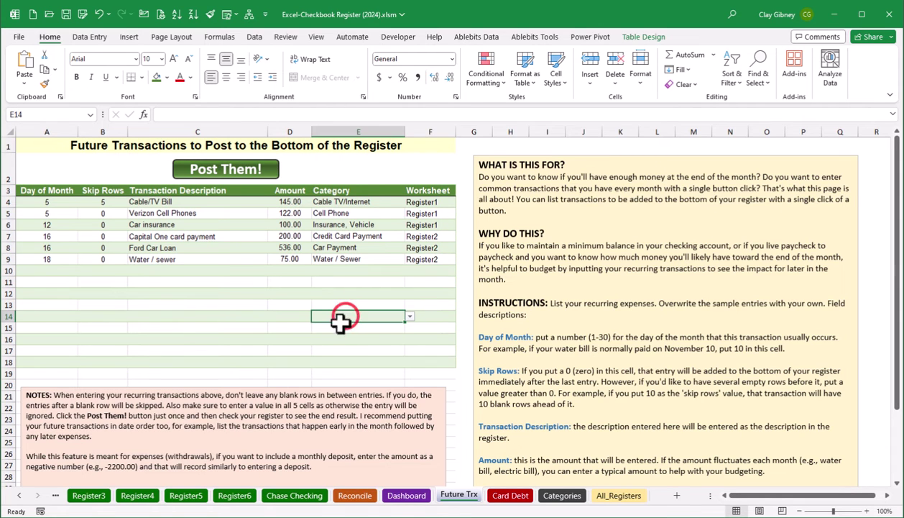
# Step: Rename the Chase Checking sheet back to Register7
pyautogui.rightClick(307, 496)
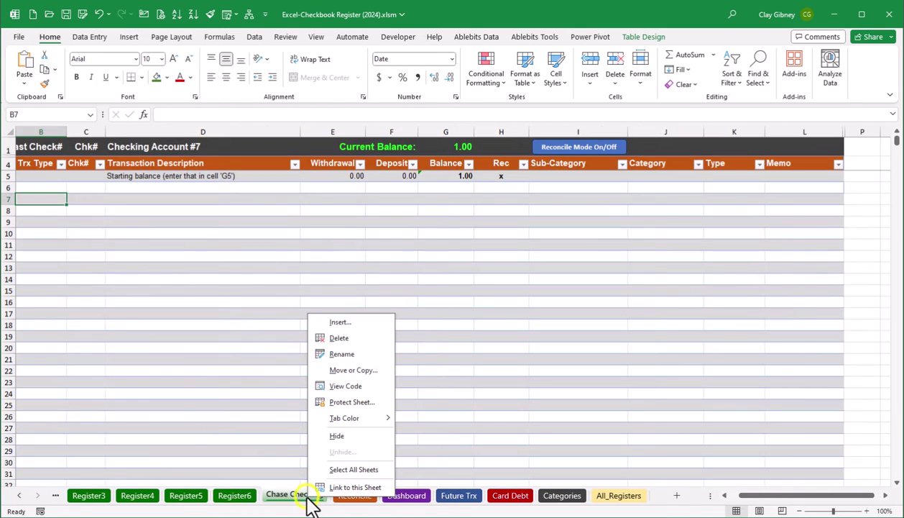
pyautogui.click(362, 355)
pyautogui.write('Reg')
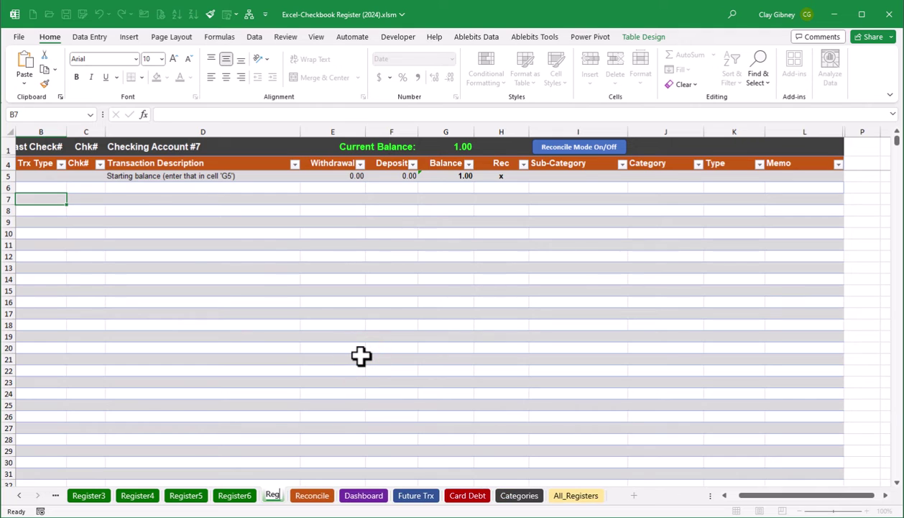
pyautogui.write('ister7')
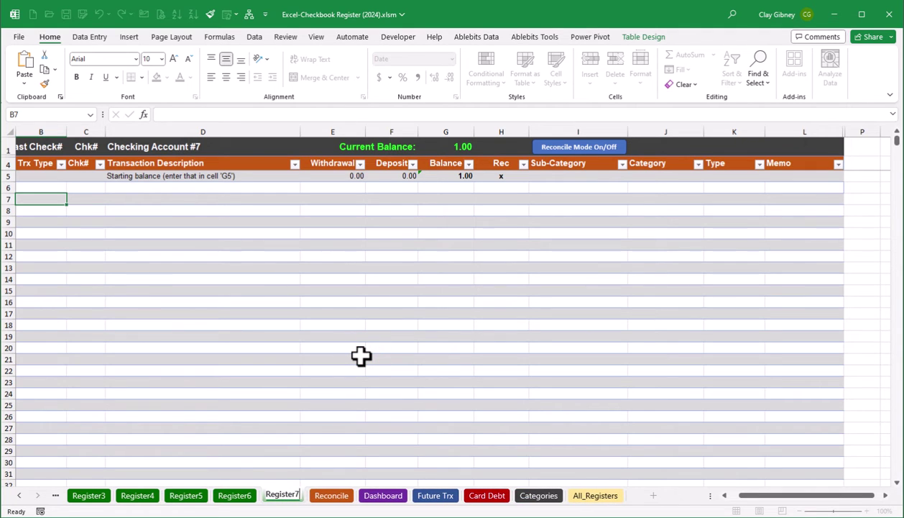
pyautogui.click(294, 381)
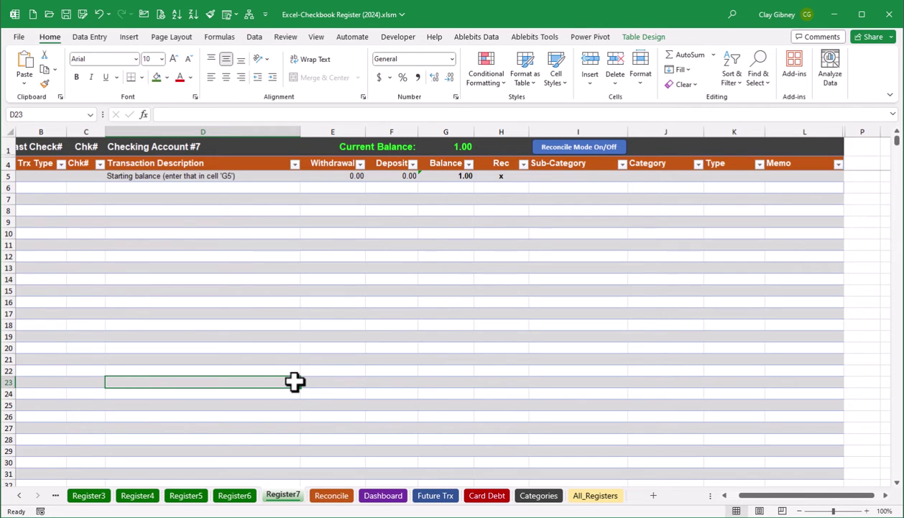
pyautogui.press('Up')
pyautogui.press('Up')
pyautogui.press('Up')
pyautogui.press('Up')
pyautogui.press('Up')
pyautogui.press('Up')
pyautogui.press('Up')
pyautogui.press('Up')
pyautogui.press('Up')
pyautogui.press('Up')
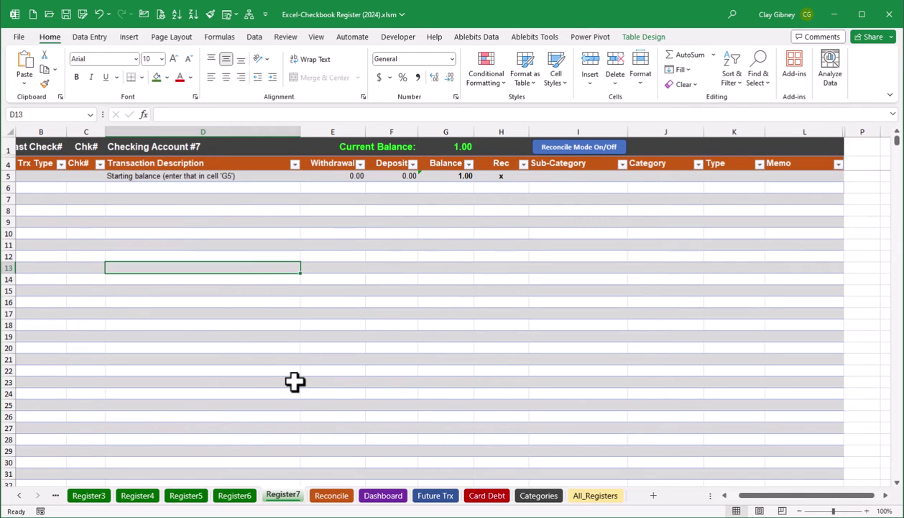
# Step: Append two rows, 9 and 10, to the end of the reconciliation table on the Reconcile sheet
pyautogui.click(330, 501)
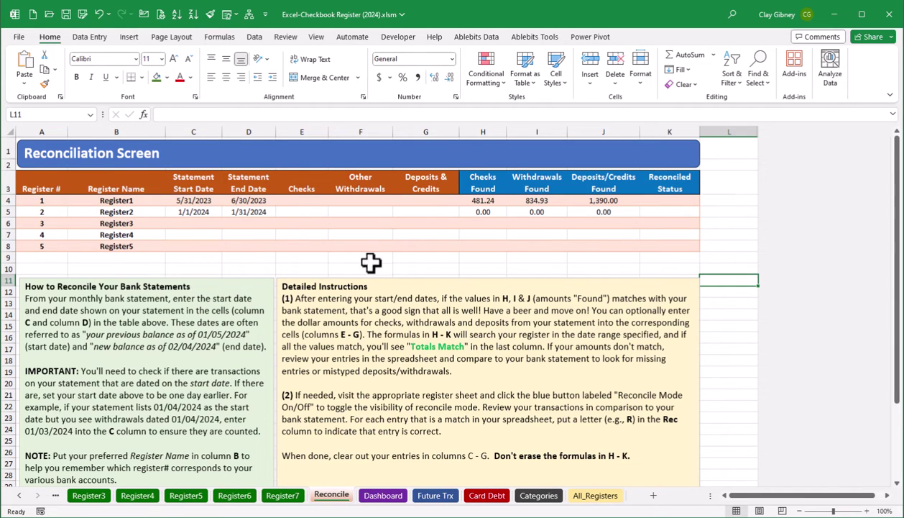
pyautogui.click(673, 246)
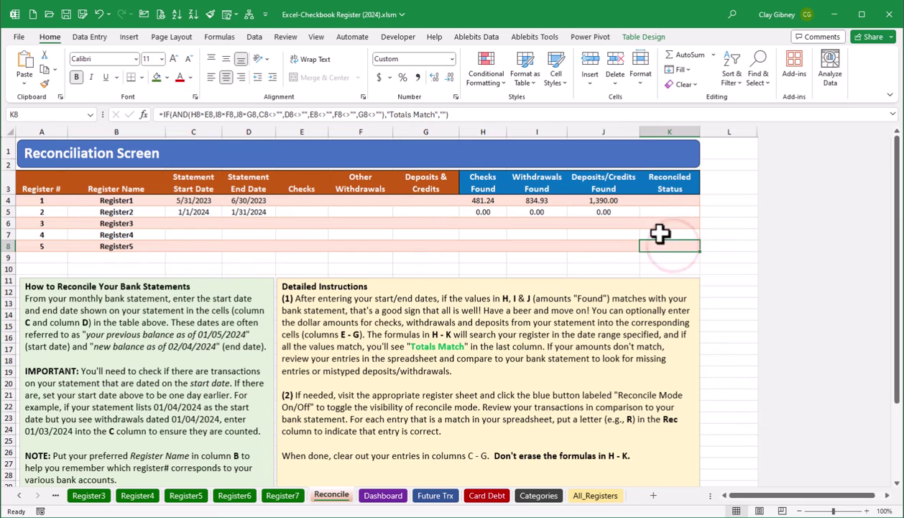
pyautogui.press('Tab')
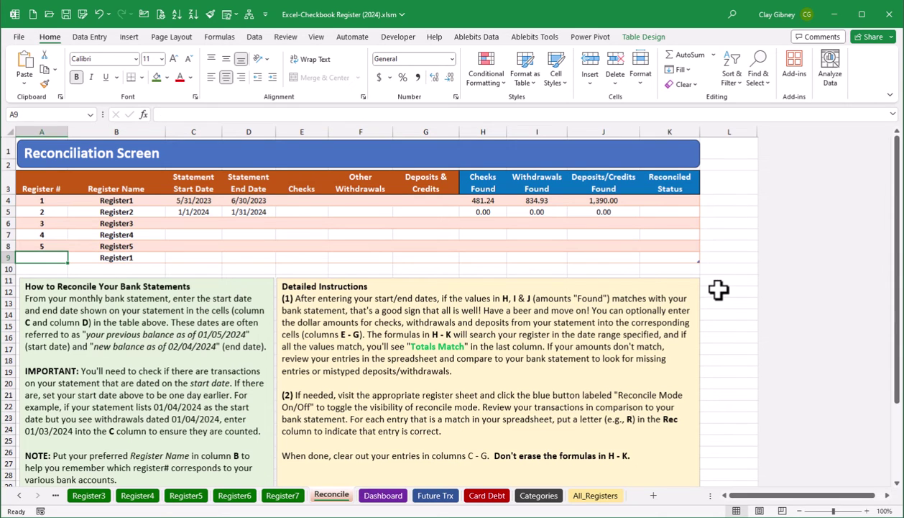
pyautogui.click(677, 254)
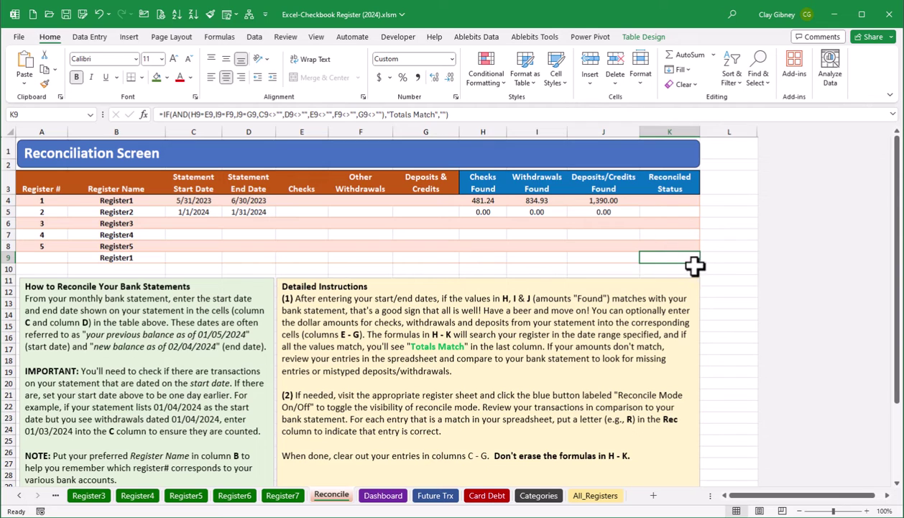
pyautogui.press('Tab')
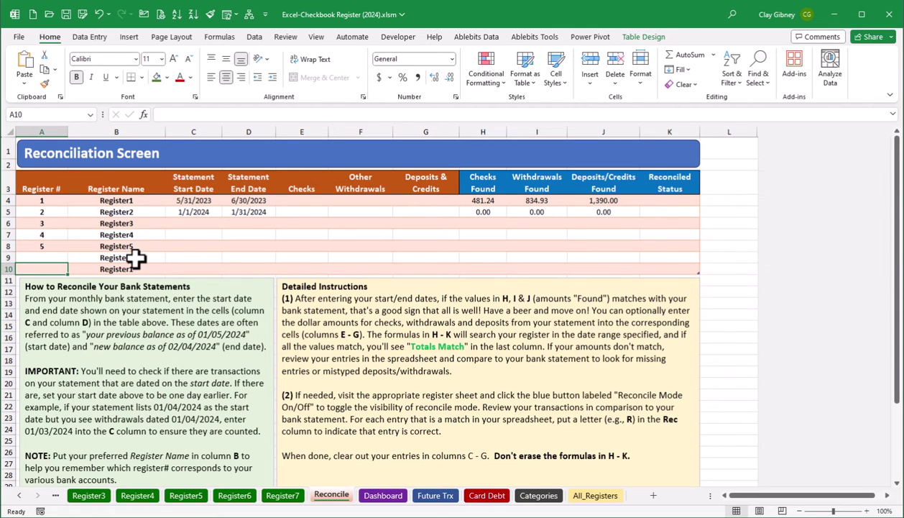
# Step: Enter register numbers 6 and 7 in cells A9 and A10 of the reconciliation table
pyautogui.click(50, 256)
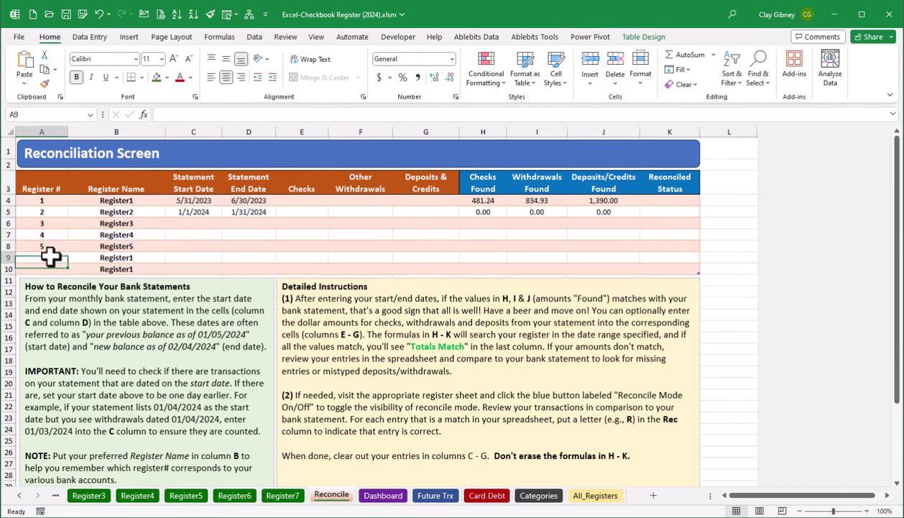
pyautogui.write('5')
pyautogui.press('Return')
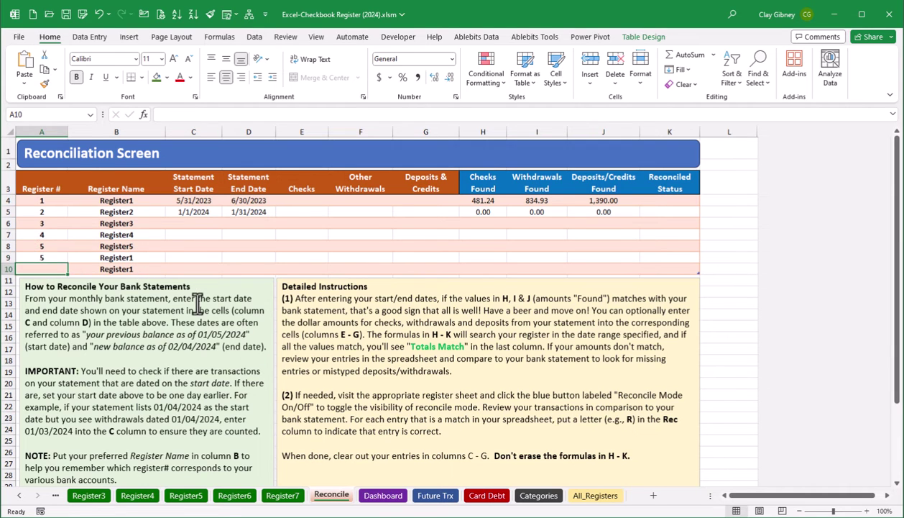
pyautogui.press('Up')
pyautogui.write('6')
pyautogui.press('Return')
pyautogui.write('7')
pyautogui.press('Return')
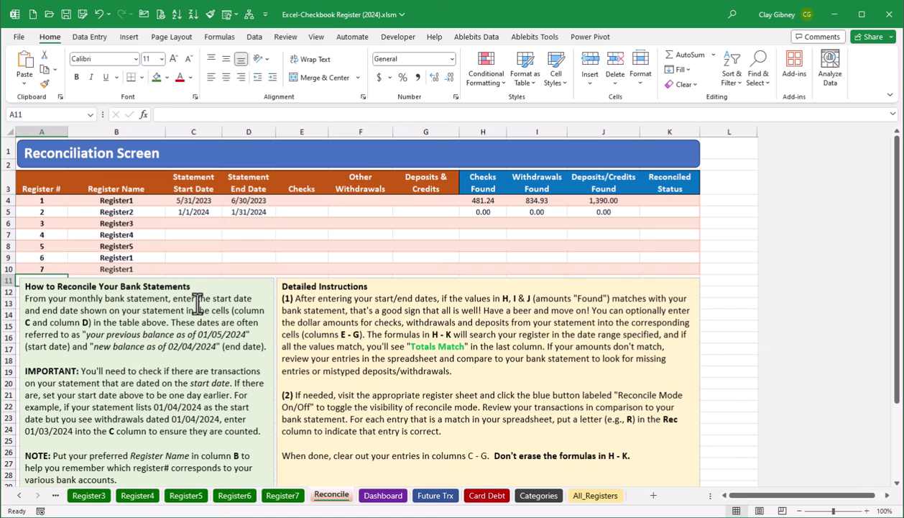
# Step: Change the Register Name formulas to =Reg6name in B9 and =Reg7name in B10
pyautogui.click(137, 257)
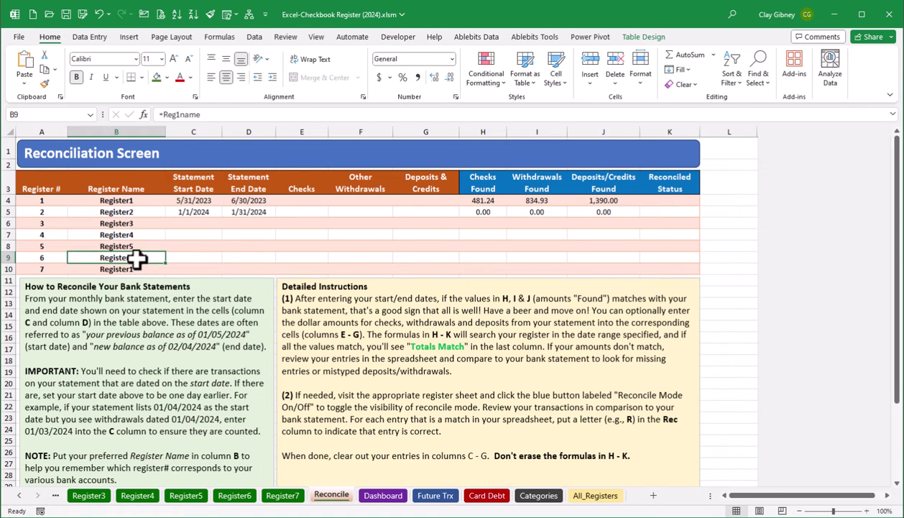
pyautogui.click(180, 115)
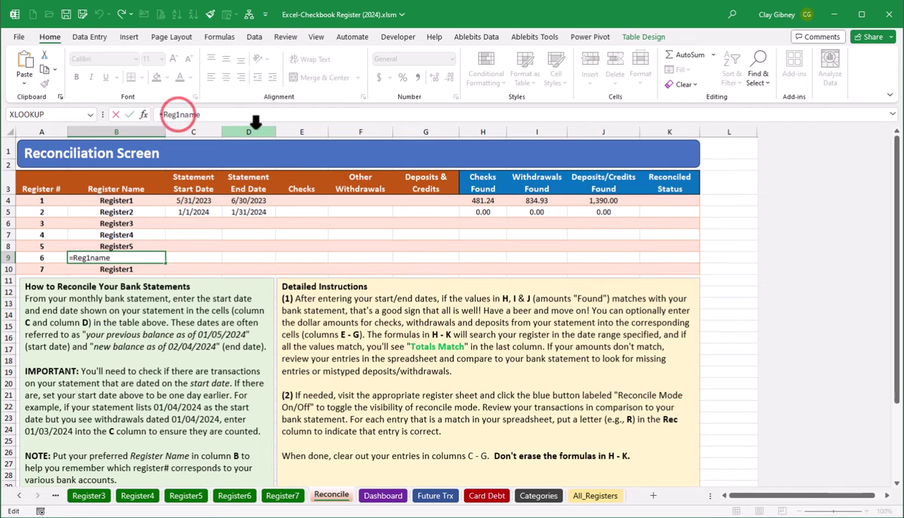
pyautogui.press('BackSpace')
pyautogui.write('6')
pyautogui.press('Return')
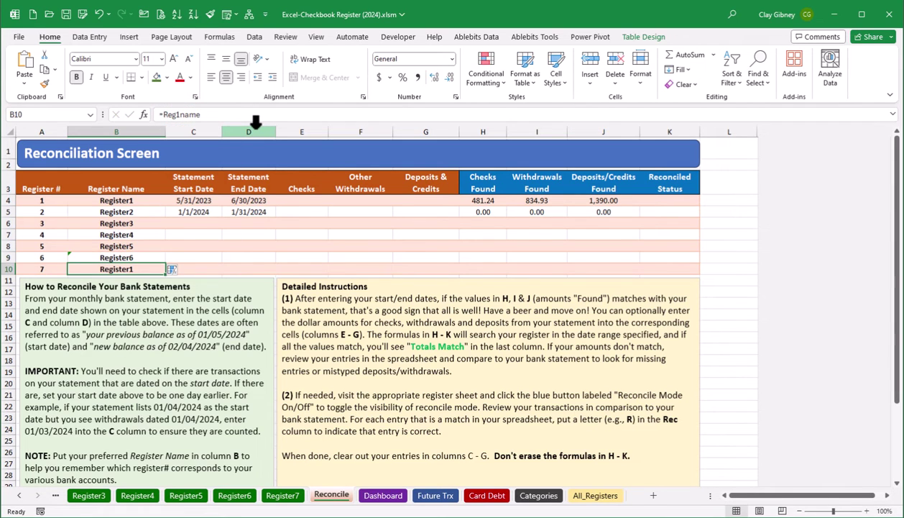
pyautogui.click(175, 114)
pyautogui.press('BackSpace')
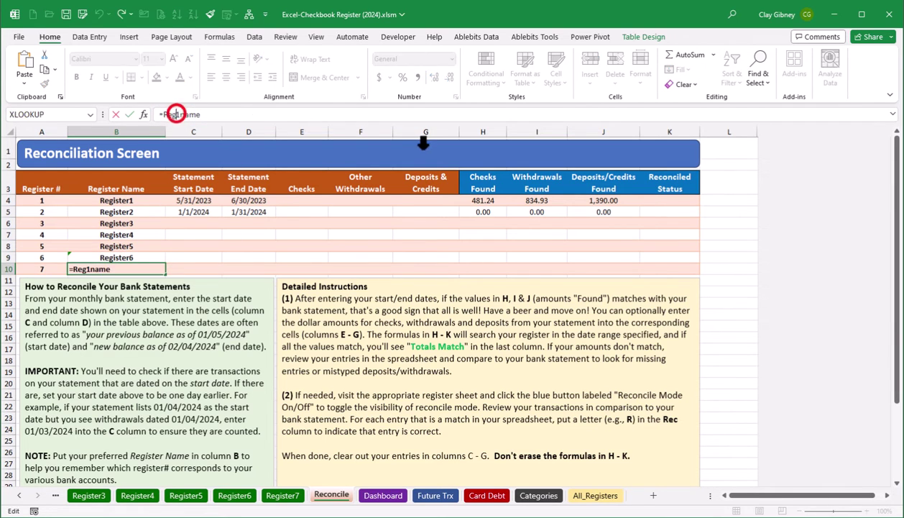
pyautogui.write('7')
pyautogui.press('Return')
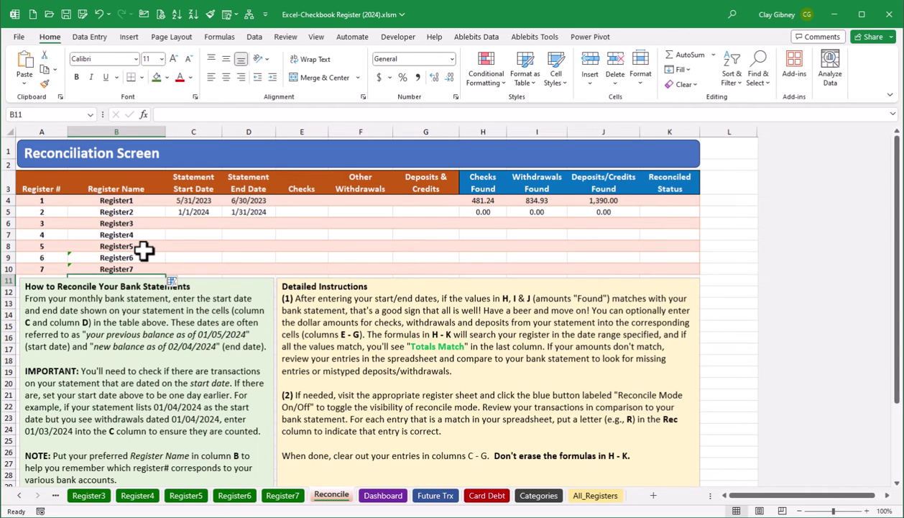
pyautogui.press('Up')
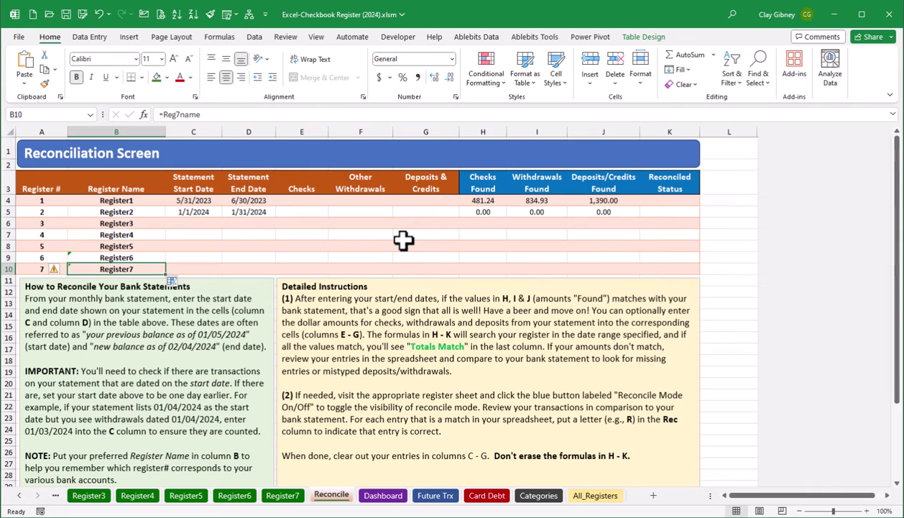
# Step: Examine how the Found formulas for registers 3 and 4 reference their register tables, and compare with the new Register6 row
pyautogui.click(481, 222)
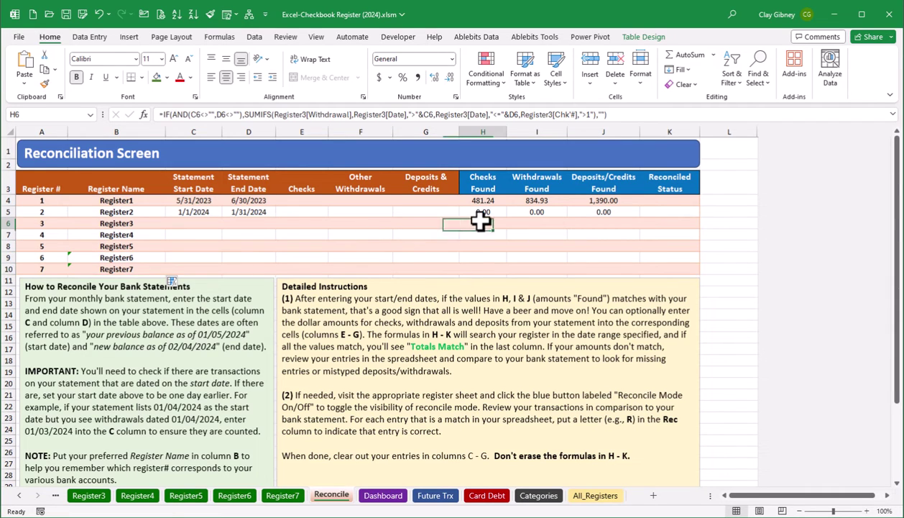
pyautogui.click(533, 223)
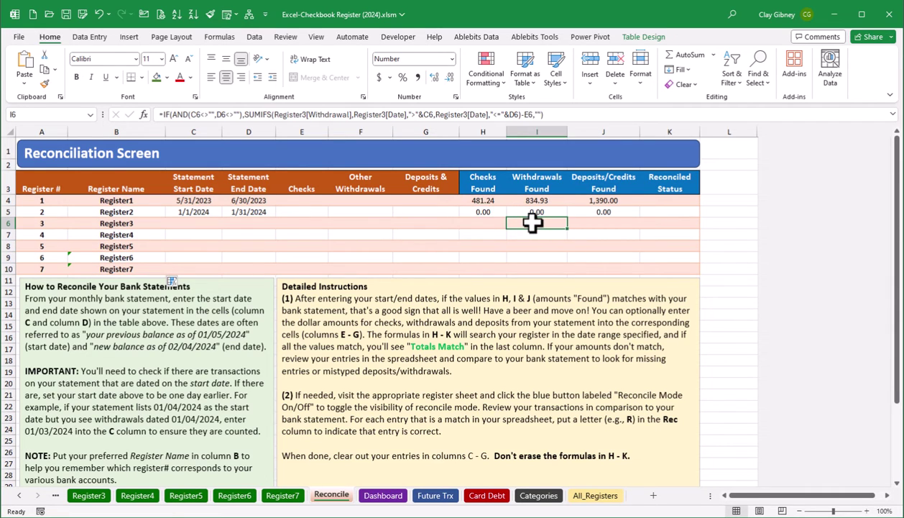
pyautogui.press('Right')
pyautogui.press('Right')
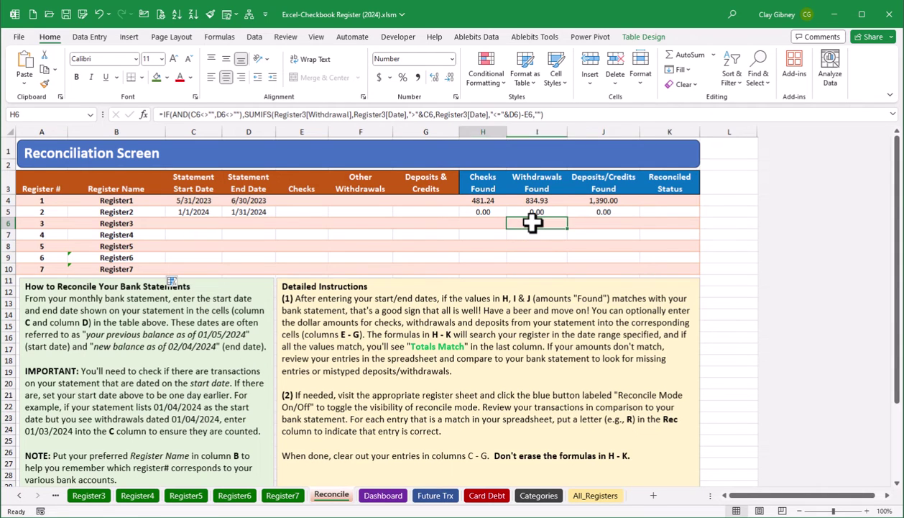
pyautogui.press('Left')
pyautogui.press('Left')
pyautogui.press('Left')
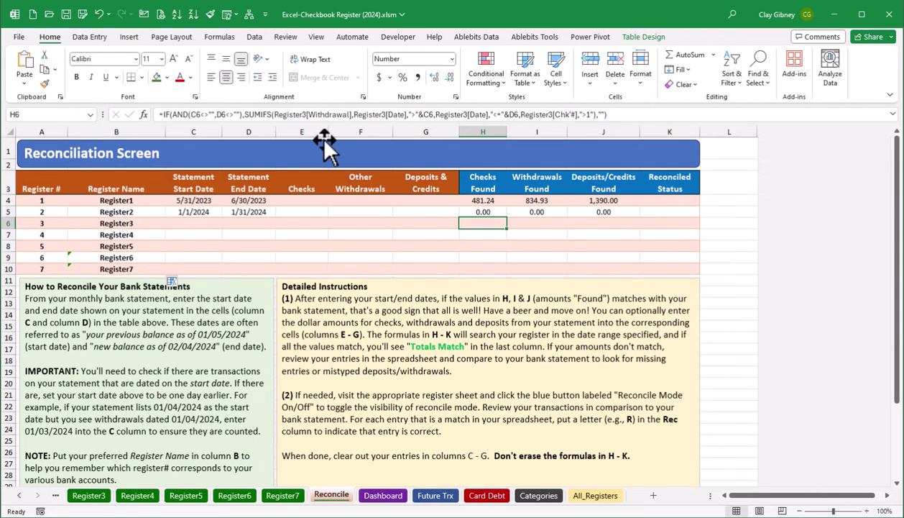
pyautogui.moveTo(317, 136); pyautogui.dragTo(287, 133)
pyautogui.click(480, 235)
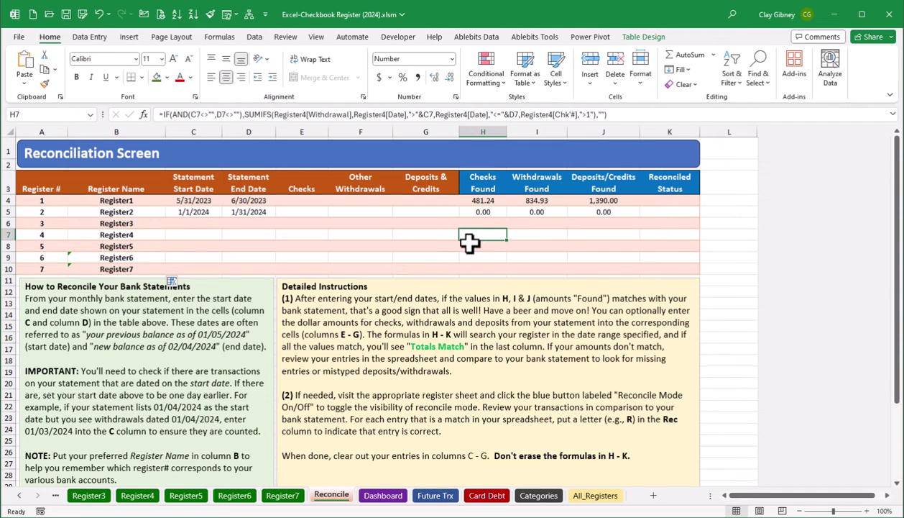
pyautogui.click(538, 233)
pyautogui.click(127, 235)
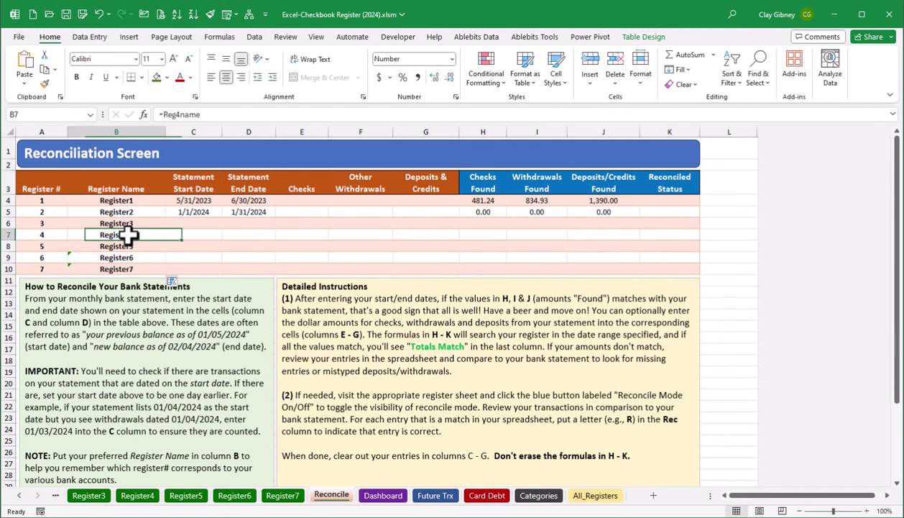
pyautogui.click(481, 234)
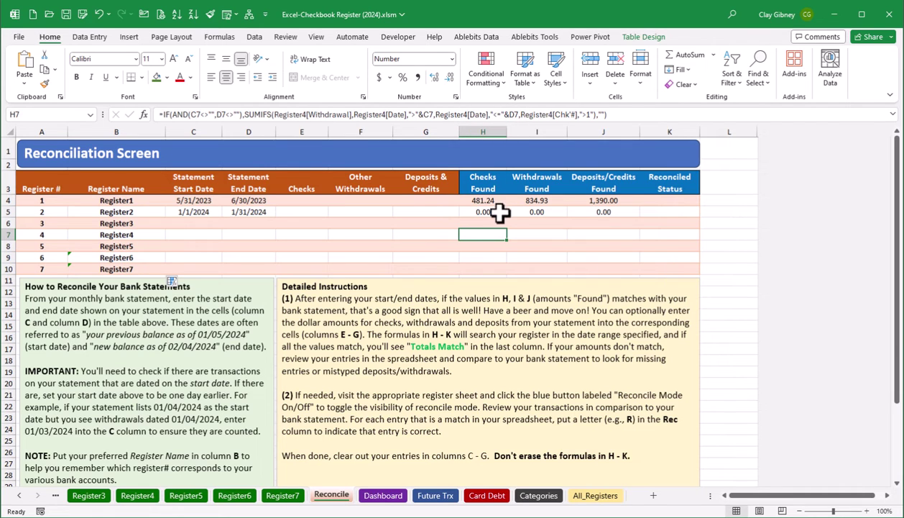
pyautogui.click(486, 257)
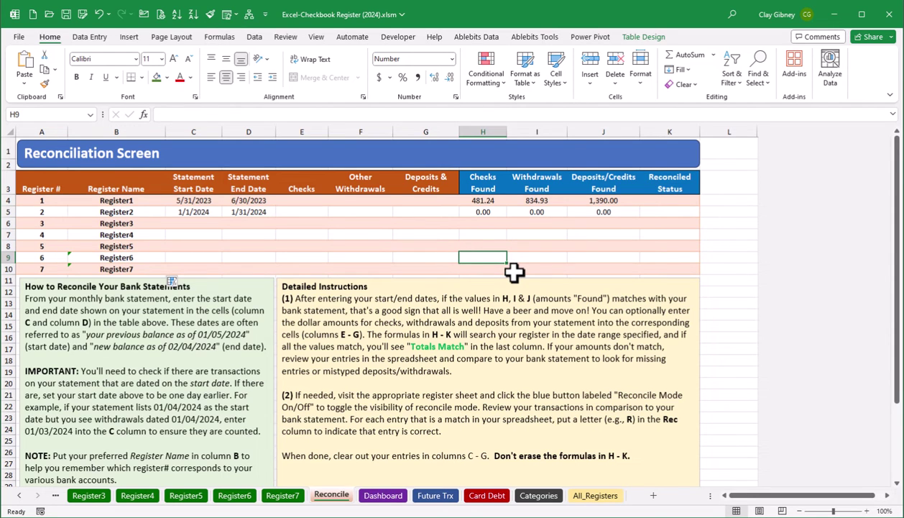
# Step: Fill the formulas in H8:K8 down through rows 9 and 10 and check the copied references
pyautogui.click(500, 245)
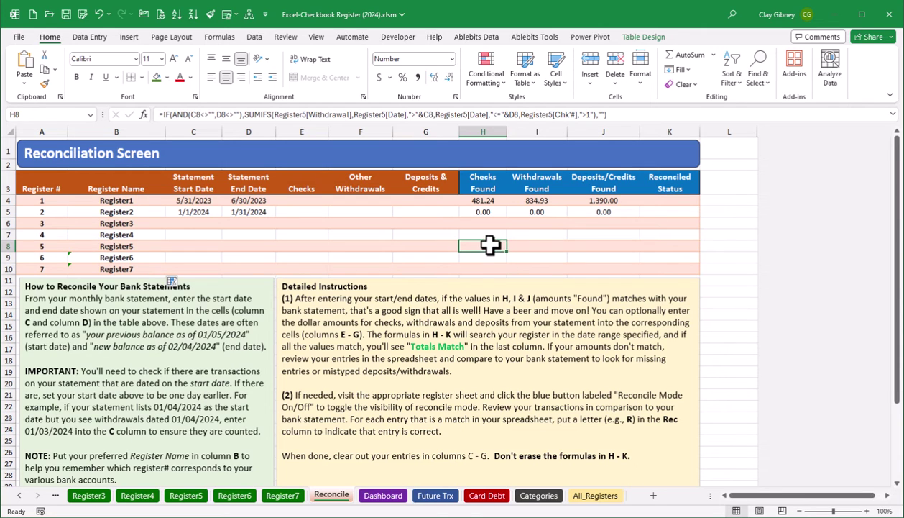
pyautogui.moveTo(490, 245); pyautogui.dragTo(697, 269)
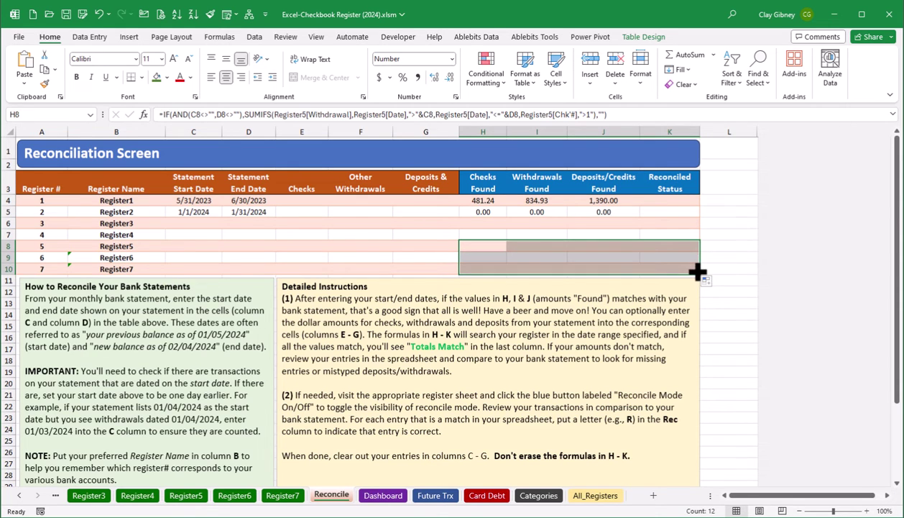
pyautogui.click(474, 258)
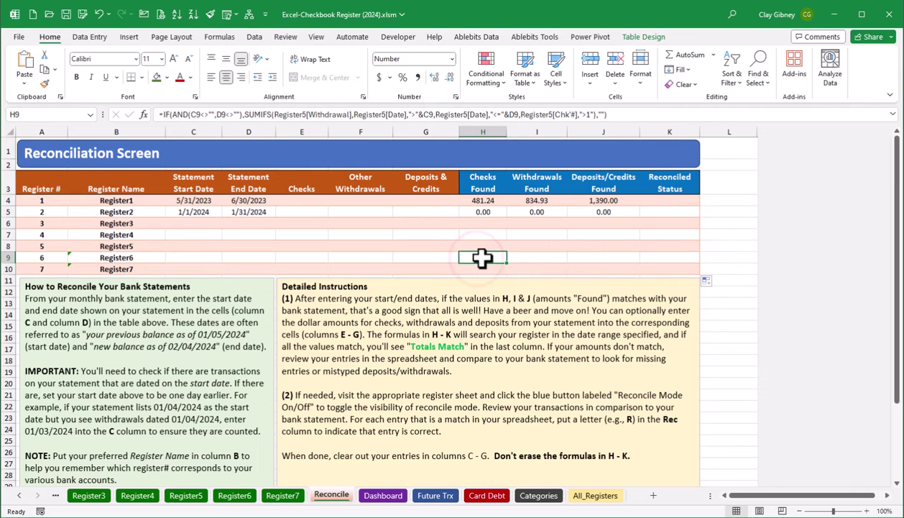
pyautogui.press('Up')
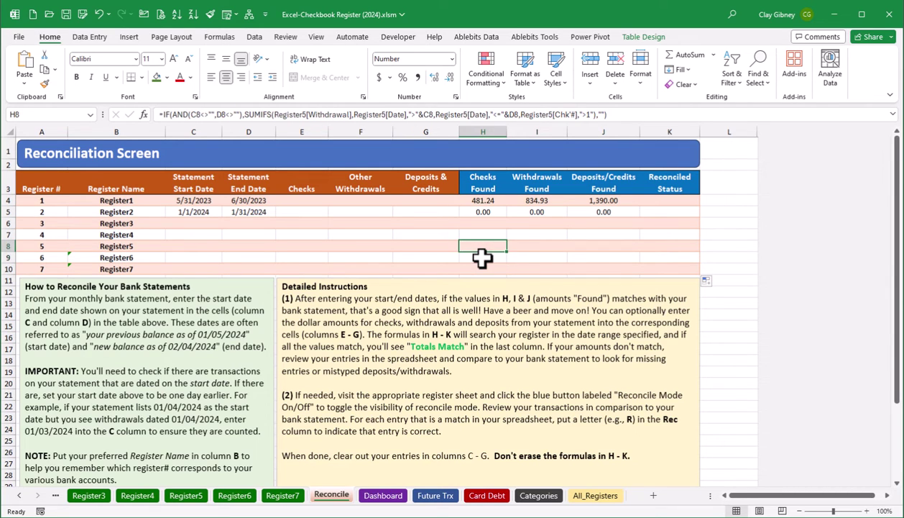
pyautogui.press('Down')
pyautogui.press('Down')
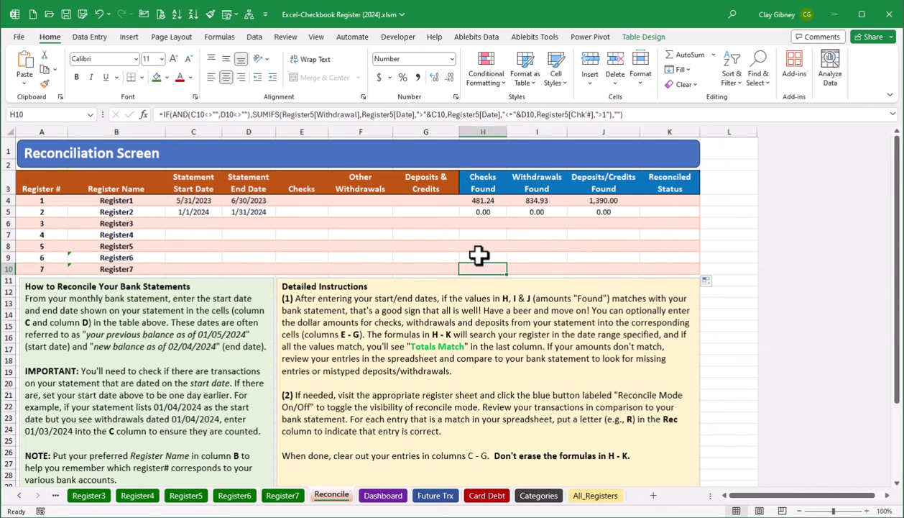
pyautogui.click(671, 267)
# Step: Replace every Register5 reference with Register6 in the Checks Found formula in H9
pyautogui.click(485, 259)
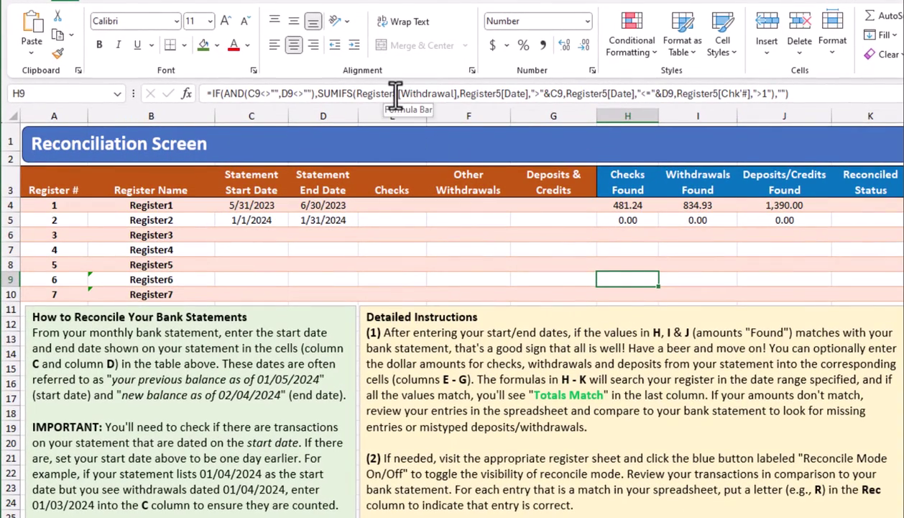
pyautogui.click(394, 93)
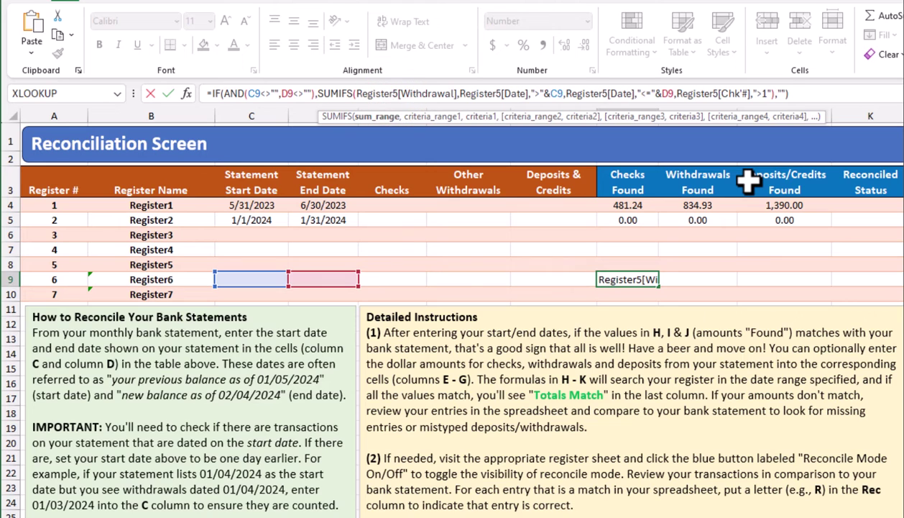
pyautogui.press('Right')
pyautogui.press('Right')
pyautogui.press('Right')
pyautogui.press('Right')
pyautogui.press('Right')
pyautogui.press('Right')
pyautogui.press('Right')
pyautogui.press('Right')
pyautogui.press('Right')
pyautogui.press('Right')
pyautogui.press('Right')
pyautogui.press('Right')
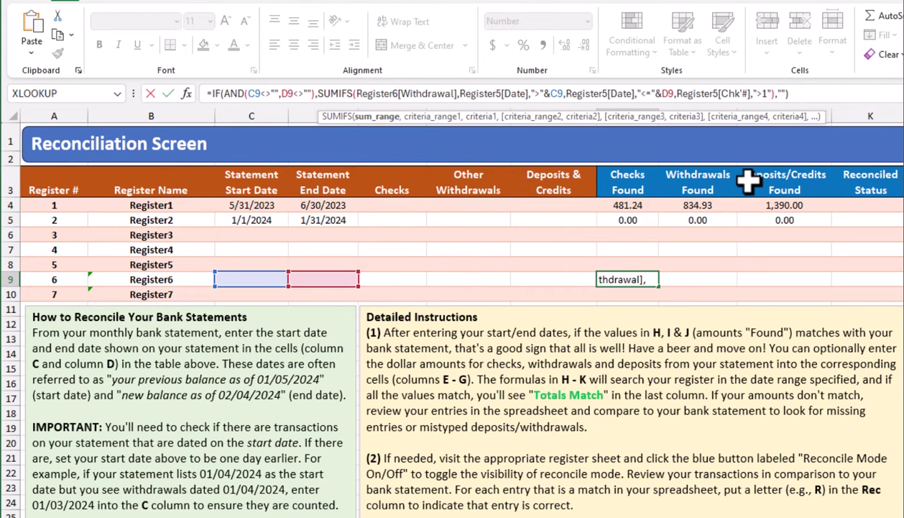
pyautogui.press('Right')
pyautogui.press('Right')
pyautogui.press('Right')
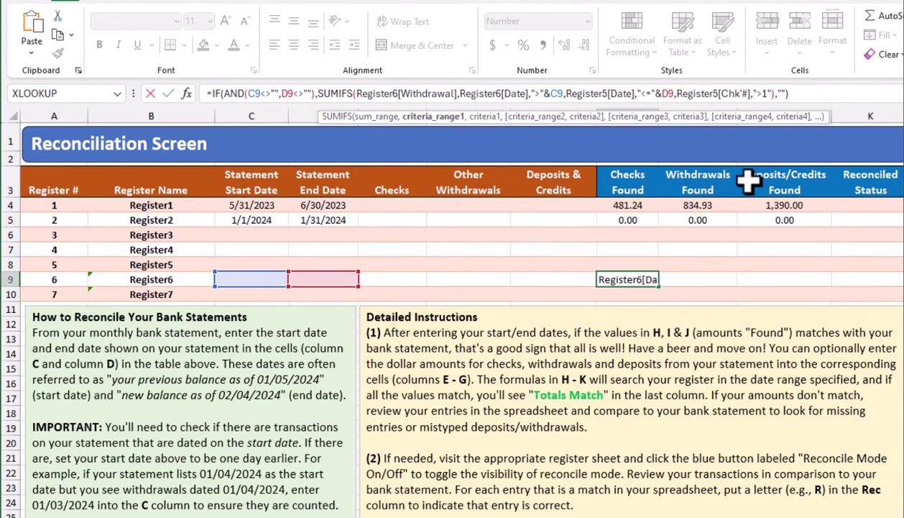
pyautogui.press('Right')
pyautogui.press('Right')
pyautogui.press('Right')
pyautogui.press('Right')
pyautogui.press('Right')
pyautogui.press('Right')
pyautogui.press('Right')
pyautogui.press('Right')
pyautogui.press('Right')
pyautogui.press('Right')
pyautogui.press('Right')
pyautogui.press('Right')
pyautogui.press('Right')
pyautogui.press('Right')
pyautogui.press('Right')
pyautogui.press('Right')
pyautogui.press('Right')
pyautogui.press('Right')
pyautogui.press('Right')
pyautogui.press('Right')
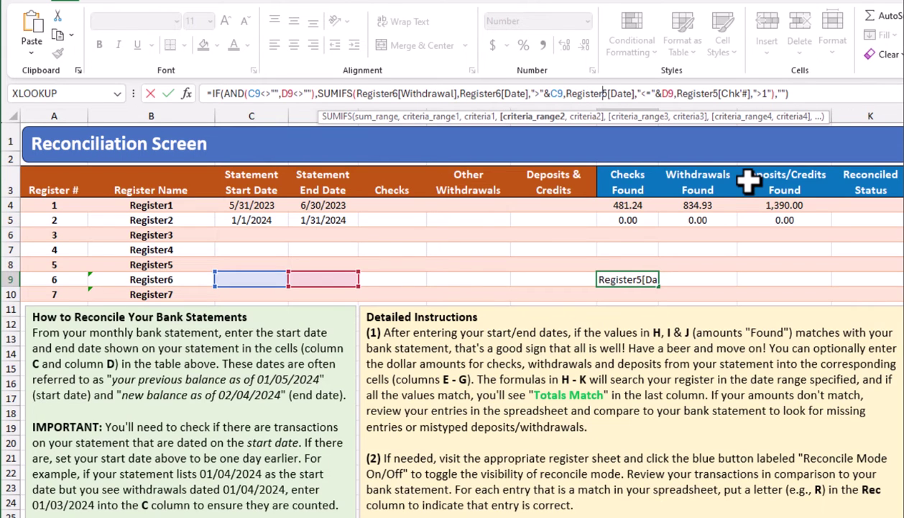
pyautogui.press('BackSpace')
pyautogui.write('6')
pyautogui.press('Right')
pyautogui.press('Right')
pyautogui.press('Right')
pyautogui.press('Right')
pyautogui.press('Right')
pyautogui.press('Right')
pyautogui.press('Right')
pyautogui.press('Right')
pyautogui.press('Right')
pyautogui.press('Right')
pyautogui.press('Right')
pyautogui.press('Right')
pyautogui.press('Right')
pyautogui.press('Right')
pyautogui.press('Right')
pyautogui.press('Right')
pyautogui.press('Right')
pyautogui.press('Right')
pyautogui.press('Right')
pyautogui.press('Right')
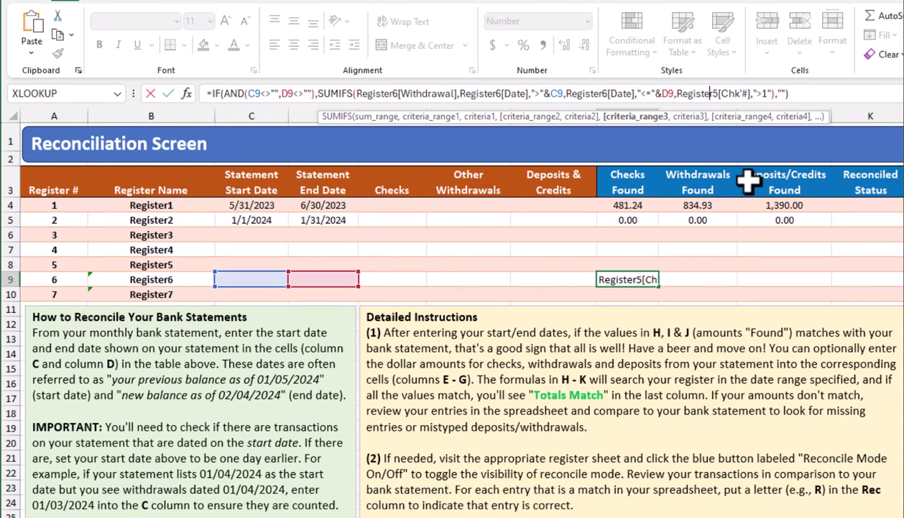
pyautogui.write('6')
pyautogui.press('Return')
pyautogui.press('Up')
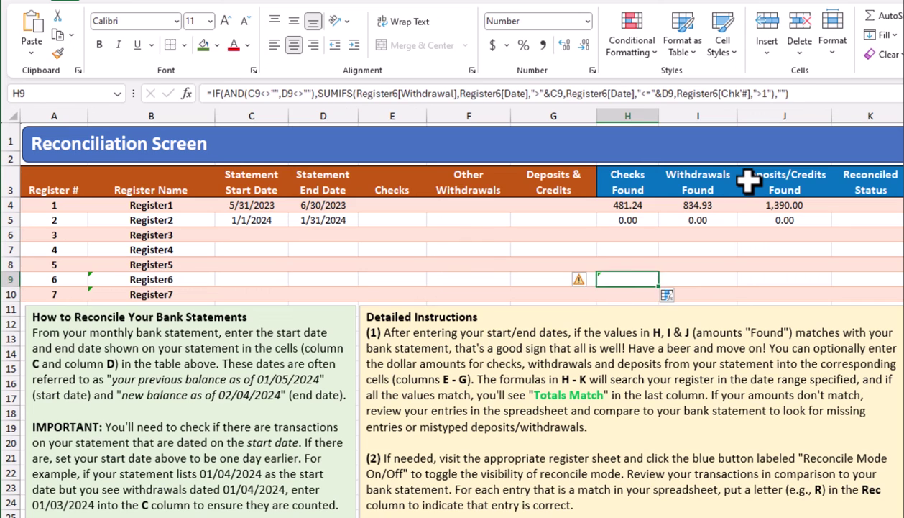
# Step: Replace every Register5 reference with Register6 in the Withdrawals Found formula in I9
pyautogui.press('Right')
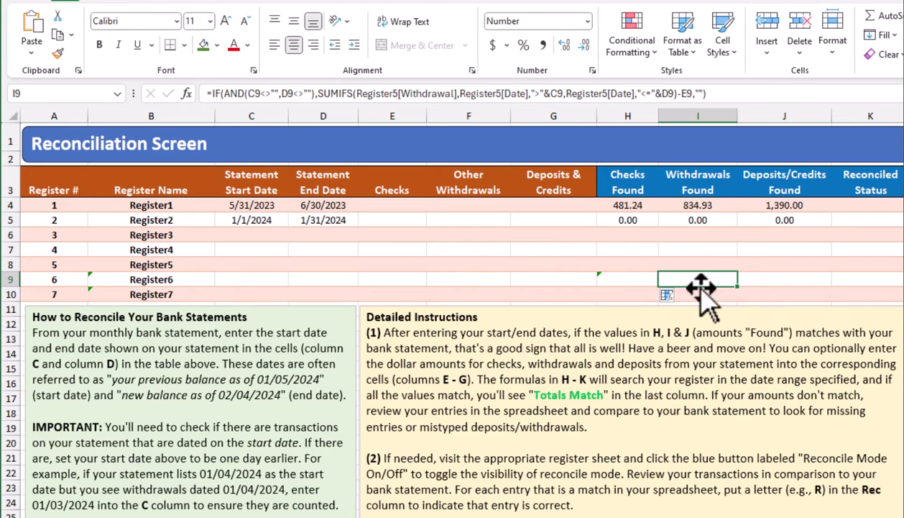
pyautogui.click(396, 94)
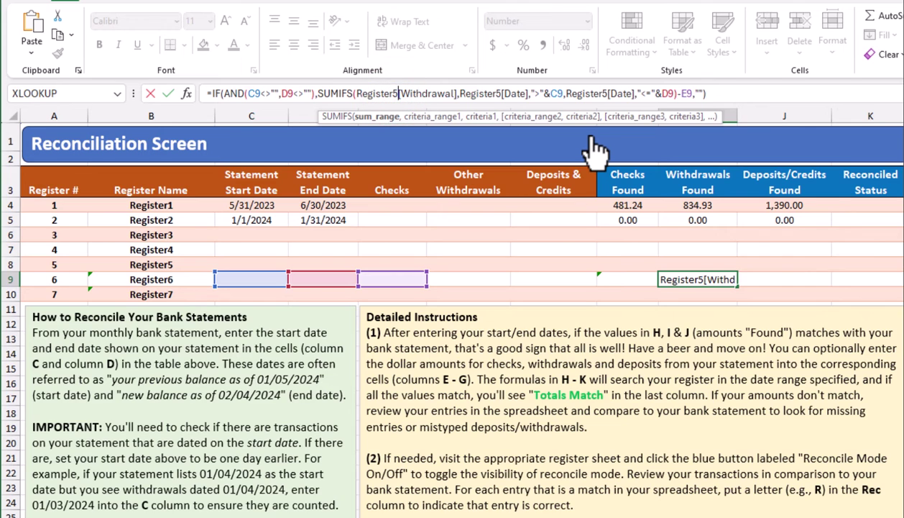
pyautogui.press('BackSpace')
pyautogui.write('6')
pyautogui.press('Right')
pyautogui.press('Right')
pyautogui.press('Right')
pyautogui.press('Right')
pyautogui.press('Right')
pyautogui.press('Right')
pyautogui.press('Right')
pyautogui.press('Right')
pyautogui.press('Right')
pyautogui.press('Right')
pyautogui.press('Right')
pyautogui.press('Right')
pyautogui.press('Right')
pyautogui.press('Right')
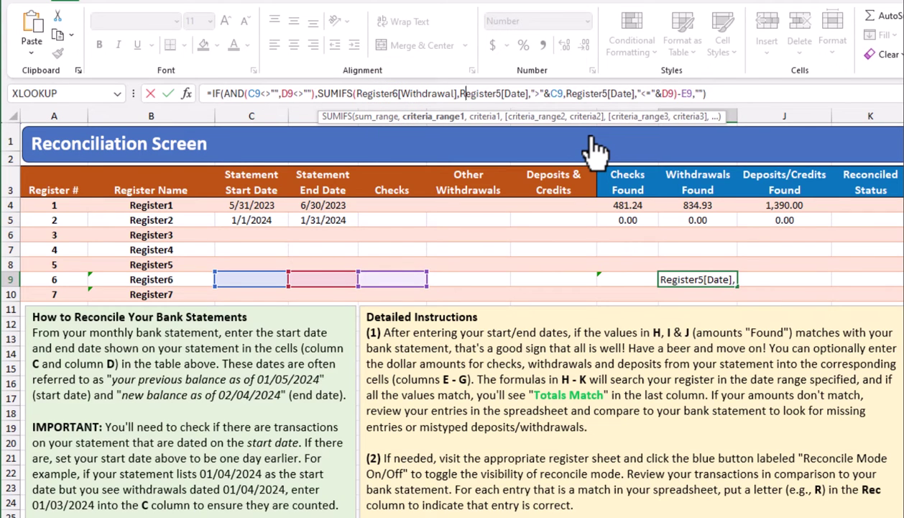
pyautogui.press('Right')
pyautogui.press('Right')
pyautogui.press('Right')
pyautogui.press('Right')
pyautogui.press('Right')
pyautogui.press('Right')
pyautogui.press('Right')
pyautogui.press('Right')
pyautogui.press('BackSpace')
pyautogui.write('6')
pyautogui.press('Right')
pyautogui.press('Right')
pyautogui.press('Right')
pyautogui.press('Right')
pyautogui.press('Right')
pyautogui.press('Right')
pyautogui.press('Right')
pyautogui.press('Right')
pyautogui.press('Right')
pyautogui.press('Right')
pyautogui.press('Right')
pyautogui.press('Right')
pyautogui.press('Right')
pyautogui.press('Right')
pyautogui.press('Right')
pyautogui.press('Right')
pyautogui.press('Right')
pyautogui.press('Right')
pyautogui.press('Right')
pyautogui.press('Right')
pyautogui.press('BackSpace')
pyautogui.write('6')
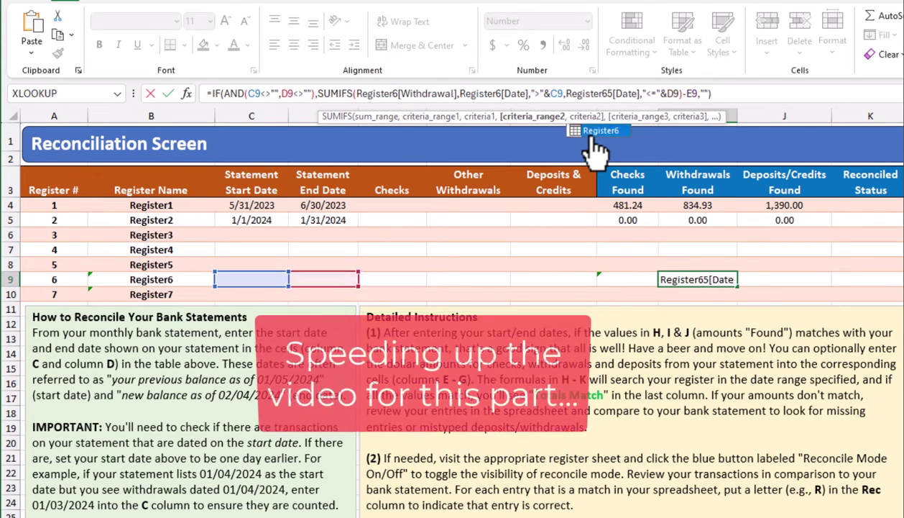
pyautogui.press('Right')
pyautogui.press('Return')
# Step: Replace every Register5 reference with Register6 in the Deposits/Credits Found formula in J9
pyautogui.click(784, 279)
pyautogui.click(297, 94)
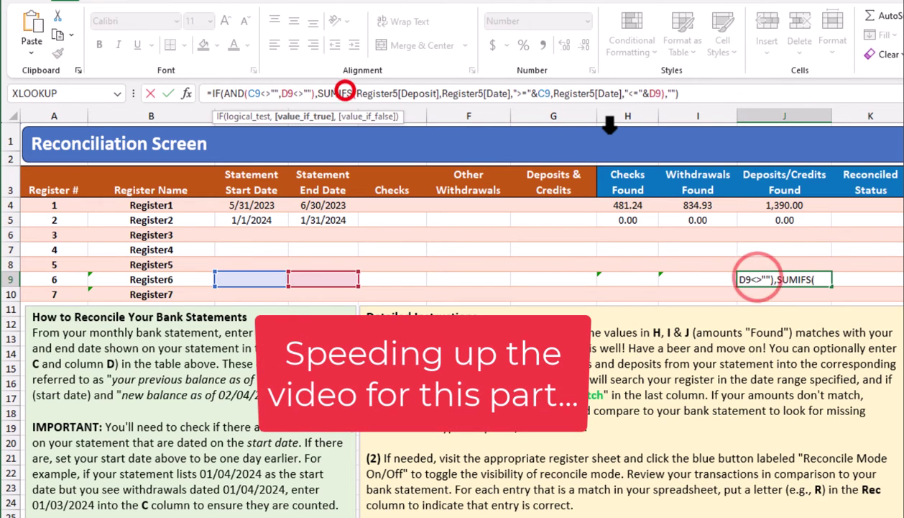
pyautogui.click(395, 93)
pyautogui.press('BackSpace')
pyautogui.write('6')
pyautogui.press('Right')
pyautogui.press('Right')
pyautogui.press('Right')
pyautogui.press('Right')
pyautogui.press('Right')
pyautogui.press('Right')
pyautogui.press('Right')
pyautogui.press('Right')
pyautogui.press('Right')
pyautogui.press('Right')
pyautogui.press('Right')
pyautogui.press('Right')
pyautogui.press('Right')
pyautogui.press('Right')
pyautogui.press('Right')
pyautogui.press('Right')
pyautogui.press('Right')
pyautogui.press('Right')
pyautogui.press('Right')
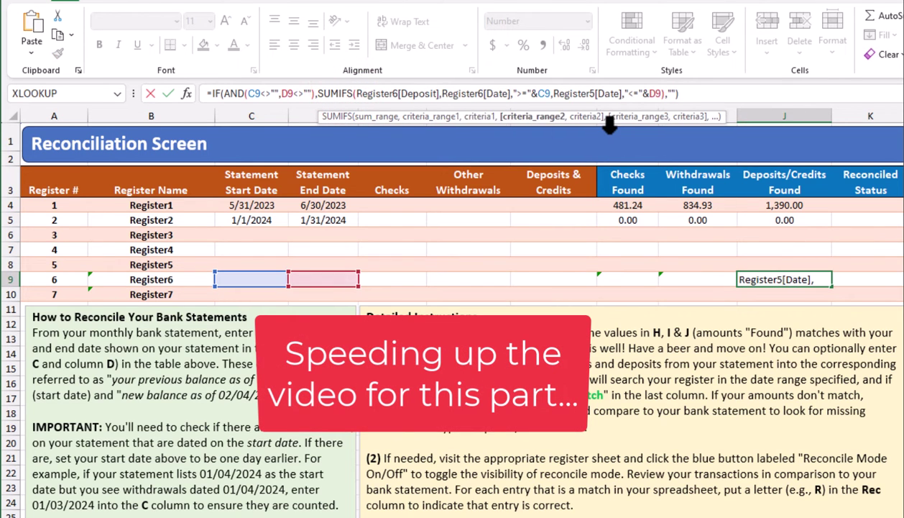
pyautogui.press('Return')
pyautogui.press('Left')
# Step: Replace every Register5 reference with Register7 in the Checks Found formula in H10
pyautogui.click(632, 294)
pyautogui.click(401, 94)
pyautogui.press('BackSpace')
pyautogui.write('7')
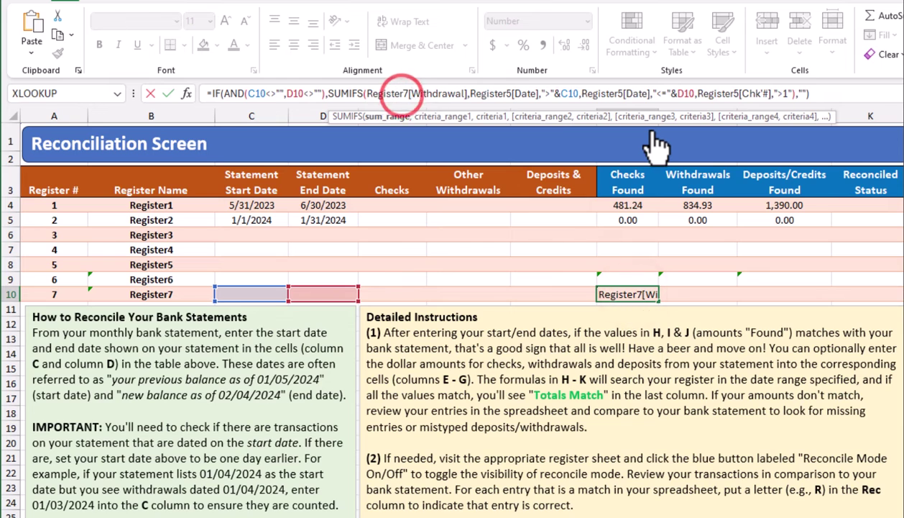
pyautogui.press('Right')
pyautogui.press('Right')
pyautogui.press('Right')
pyautogui.press('Right')
pyautogui.press('Right')
pyautogui.press('Right')
pyautogui.press('Right')
pyautogui.press('Right')
pyautogui.press('Right')
pyautogui.press('Right')
pyautogui.press('Right')
pyautogui.press('Right')
pyautogui.press('Right')
pyautogui.press('Right')
pyautogui.press('Right')
pyautogui.press('Right')
pyautogui.press('Right')
pyautogui.press('Right')
pyautogui.press('Right')
pyautogui.press('Right')
pyautogui.press('BackSpace')
pyautogui.write('7')
pyautogui.press('Right')
pyautogui.press('Right')
pyautogui.press('Right')
pyautogui.press('Right')
pyautogui.press('Right')
pyautogui.press('Right')
pyautogui.press('Right')
pyautogui.press('Right')
pyautogui.press('Right')
pyautogui.press('Right')
pyautogui.press('Right')
pyautogui.press('Right')
pyautogui.press('Right')
pyautogui.press('Right')
pyautogui.press('Right')
pyautogui.press('Right')
pyautogui.press('Right')
pyautogui.press('Right')
pyautogui.press('Right')
pyautogui.press('Right')
pyautogui.press('Right')
pyautogui.press('Right')
pyautogui.press('Right')
pyautogui.press('Right')
pyautogui.press('Right')
pyautogui.press('Right')
pyautogui.press('Right')
pyautogui.press('Right')
pyautogui.press('Right')
pyautogui.press('Right')
pyautogui.press('Right')
pyautogui.press('Right')
pyautogui.press('Right')
pyautogui.press('Right')
pyautogui.press('Right')
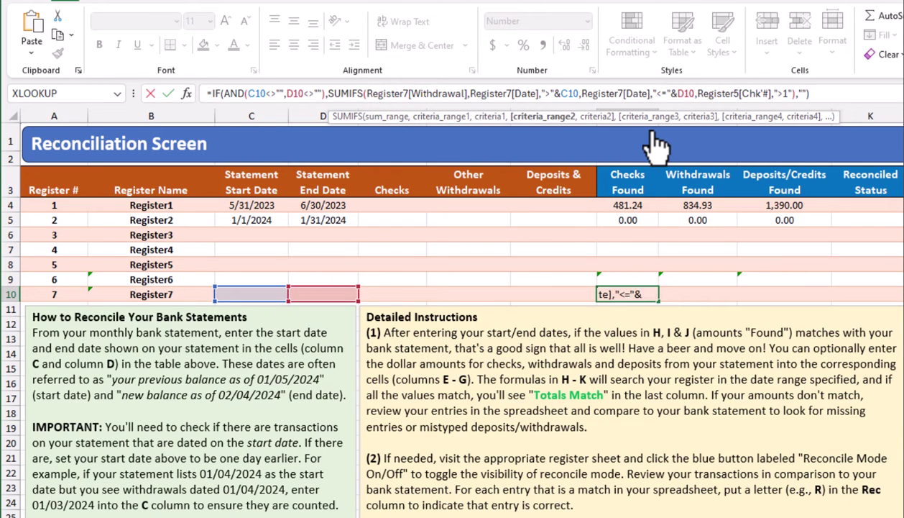
pyautogui.press('Return')
# Step: Replace every Register5 reference with Register7 in the Withdrawals Found formula in I10
pyautogui.press('Up')
pyautogui.press('Right')
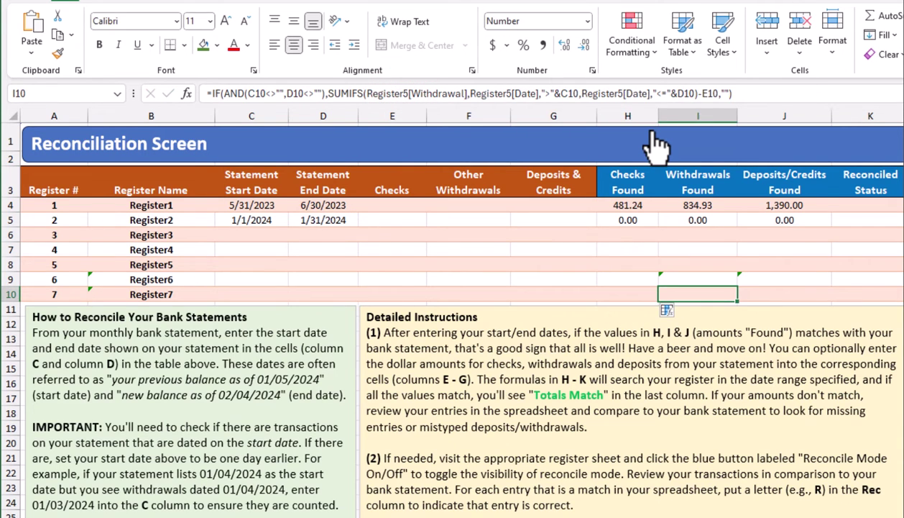
pyautogui.click(407, 93)
pyautogui.press('BackSpace')
pyautogui.write('7')
pyautogui.press('Right')
pyautogui.press('Right')
pyautogui.press('Right')
pyautogui.press('Right')
pyautogui.press('Right')
pyautogui.press('Right')
pyautogui.press('Right')
pyautogui.press('Right')
pyautogui.press('Right')
pyautogui.press('Right')
pyautogui.press('Right')
pyautogui.press('Right')
pyautogui.press('Right')
pyautogui.press('Right')
pyautogui.press('Right')
pyautogui.press('Right')
pyautogui.press('Right')
pyautogui.press('Right')
pyautogui.press('Right')
pyautogui.press('Right')
pyautogui.press('BackSpace')
pyautogui.write('7')
pyautogui.press('Right')
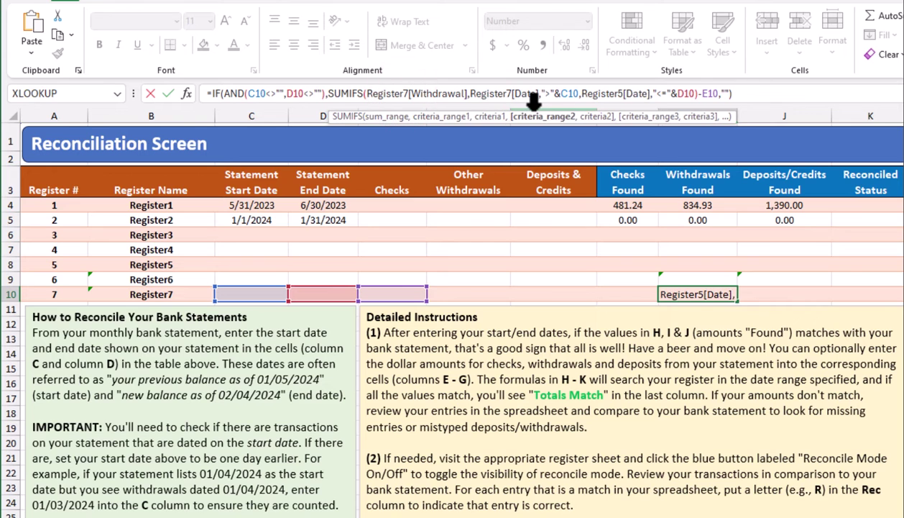
pyautogui.press('Tab')
# Step: Replace every Register5 reference with Register7 in the Deposits/Credits Found formula in J10
pyautogui.click(404, 94)
pyautogui.press('BackSpace')
pyautogui.write('7')
pyautogui.press('Right')
pyautogui.press('Right')
pyautogui.press('Right')
pyautogui.press('Right')
pyautogui.press('Right')
pyautogui.press('Right')
pyautogui.press('Right')
pyautogui.press('Right')
pyautogui.press('Right')
pyautogui.press('Right')
pyautogui.press('Right')
pyautogui.press('Right')
pyautogui.press('Right')
pyautogui.press('Right')
pyautogui.press('Right')
pyautogui.press('Right')
pyautogui.press('Right')
pyautogui.press('Right')
pyautogui.press('Right')
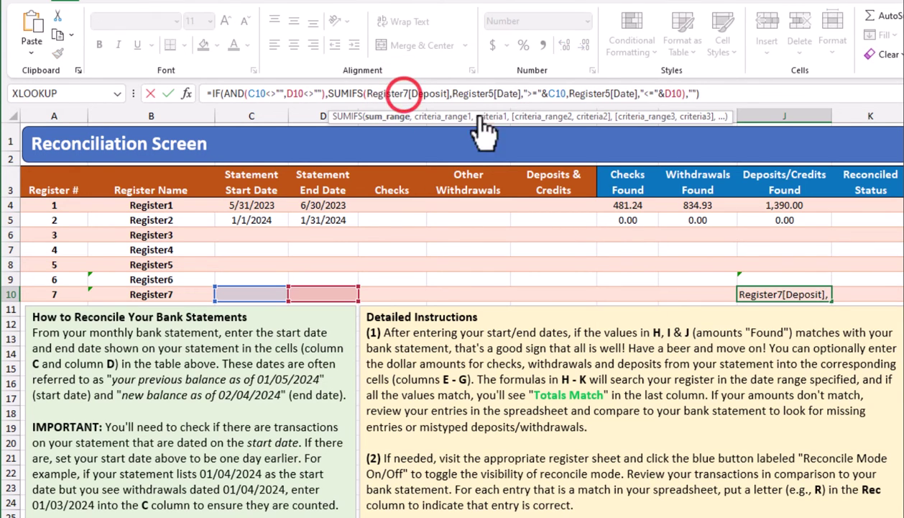
pyautogui.press('BackSpace')
pyautogui.write('7')
pyautogui.press('Right')
pyautogui.press('Right')
pyautogui.press('Right')
pyautogui.press('Right')
pyautogui.press('Right')
pyautogui.press('Right')
pyautogui.press('Right')
pyautogui.press('Right')
pyautogui.press('Right')
pyautogui.press('Right')
pyautogui.press('Right')
pyautogui.press('Right')
pyautogui.press('Right')
pyautogui.press('Right')
pyautogui.press('Right')
pyautogui.press('Right')
pyautogui.press('Right')
pyautogui.press('Right')
pyautogui.press('Right')
pyautogui.press('Right')
pyautogui.press('BackSpace')
pyautogui.write('7')
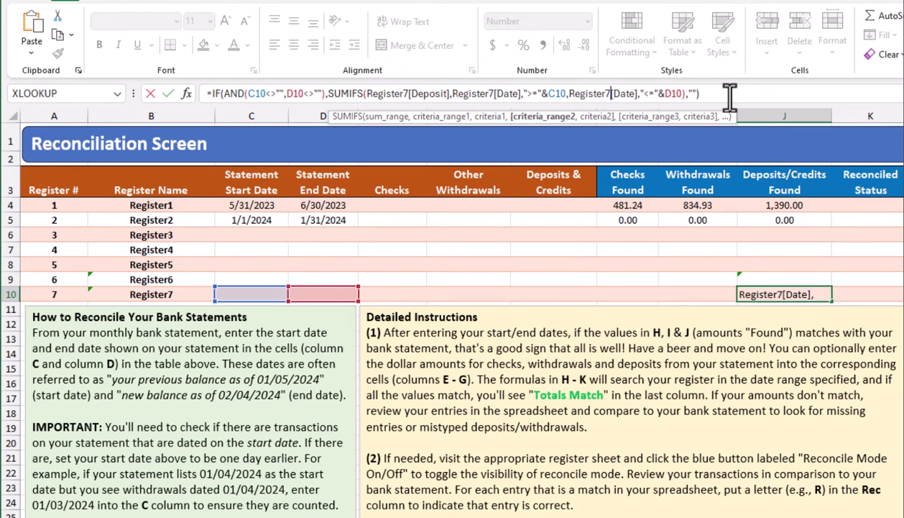
pyautogui.press('Tab')
# Step: Check the Reconciled Status and Found column formulas around rows 7 to 10 for matching row and register references
pyautogui.click(884, 279)
pyautogui.press('Up')
pyautogui.press('Up')
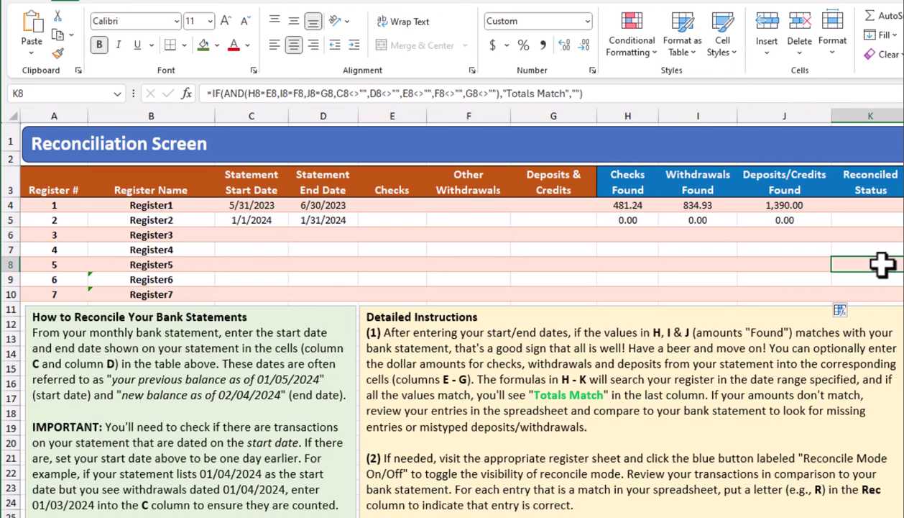
pyautogui.press('Left')
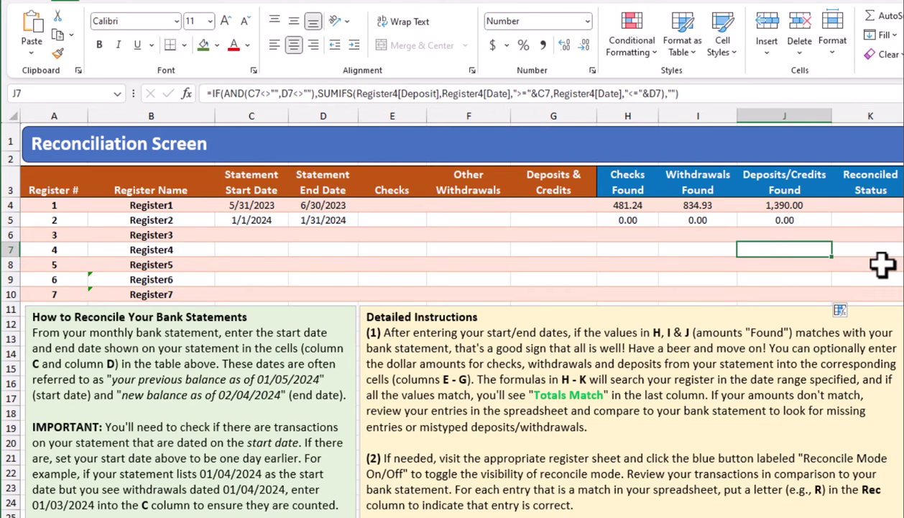
pyautogui.press('Left')
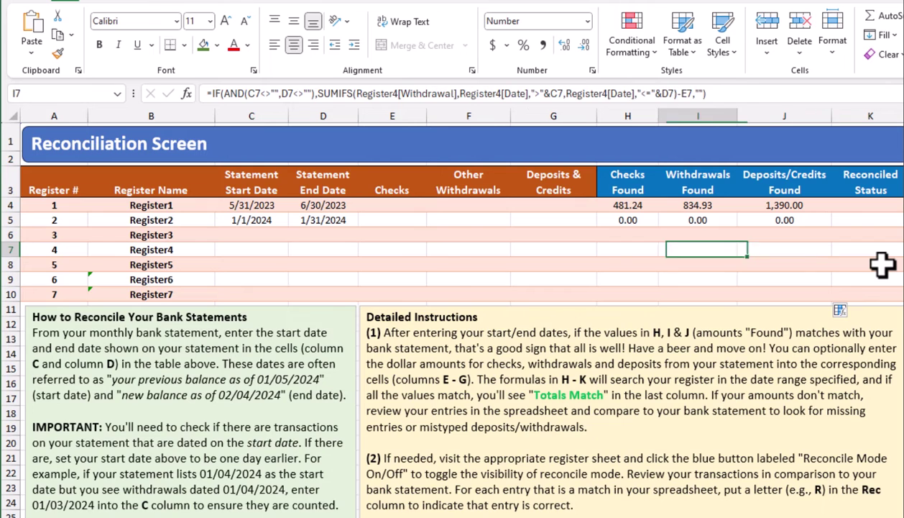
pyautogui.press('Left')
pyautogui.press('Down')
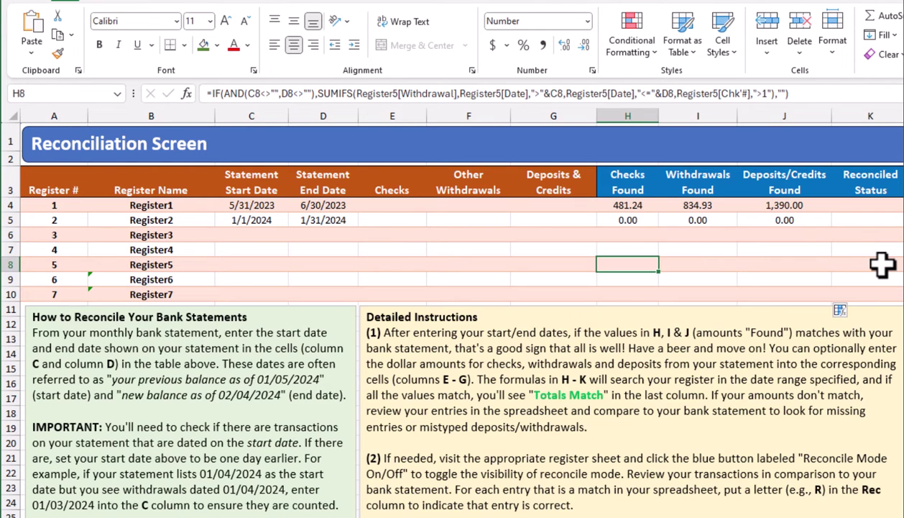
pyautogui.press('Down')
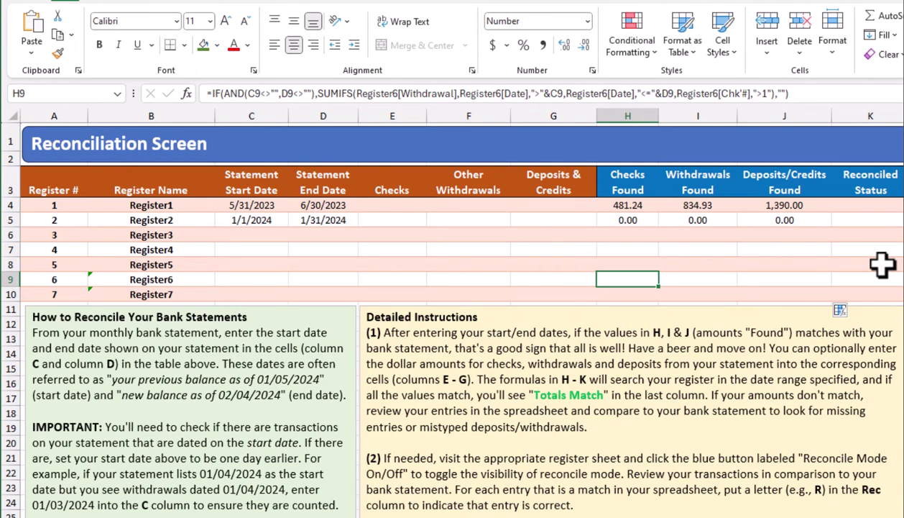
pyautogui.press('Down')
pyautogui.press('Right')
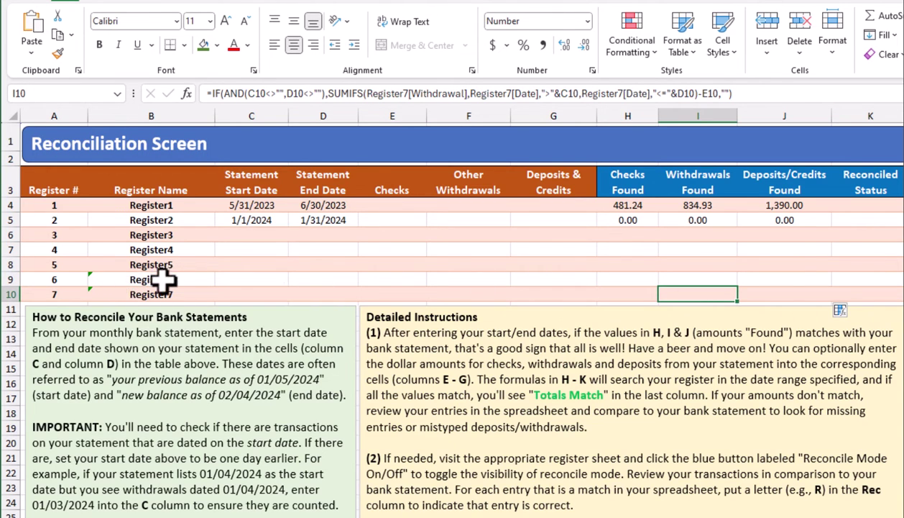
# Step: Ignore the inconsistent calculated column formula errors on the Register6 and Register7 names in B9 and B10
pyautogui.click(125, 282)
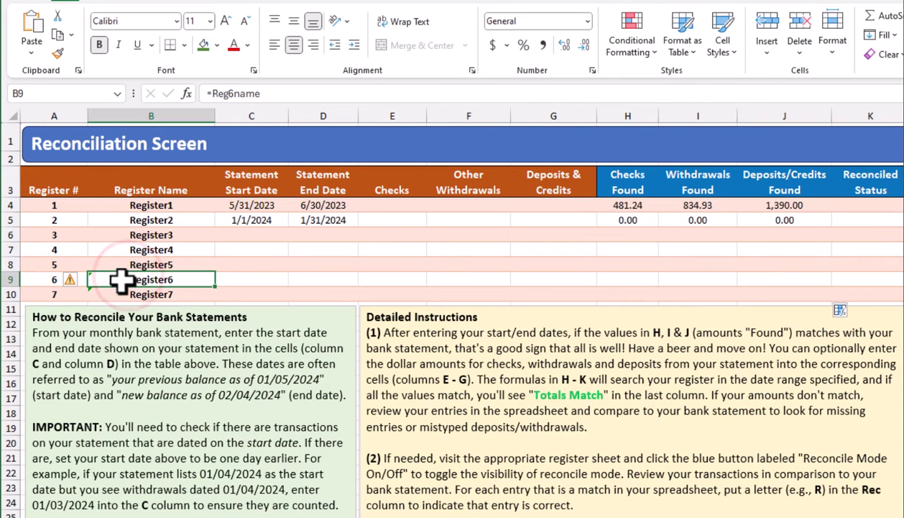
pyautogui.moveTo(71, 274)
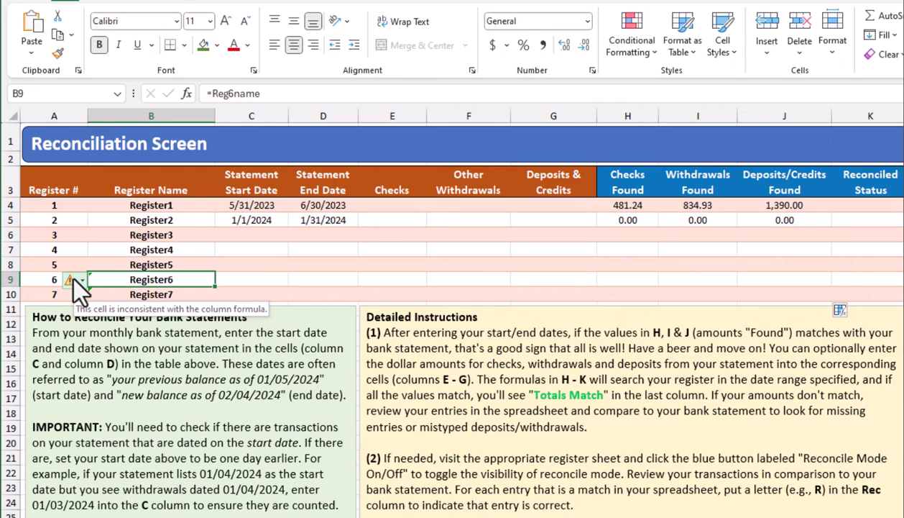
pyautogui.click(77, 277)
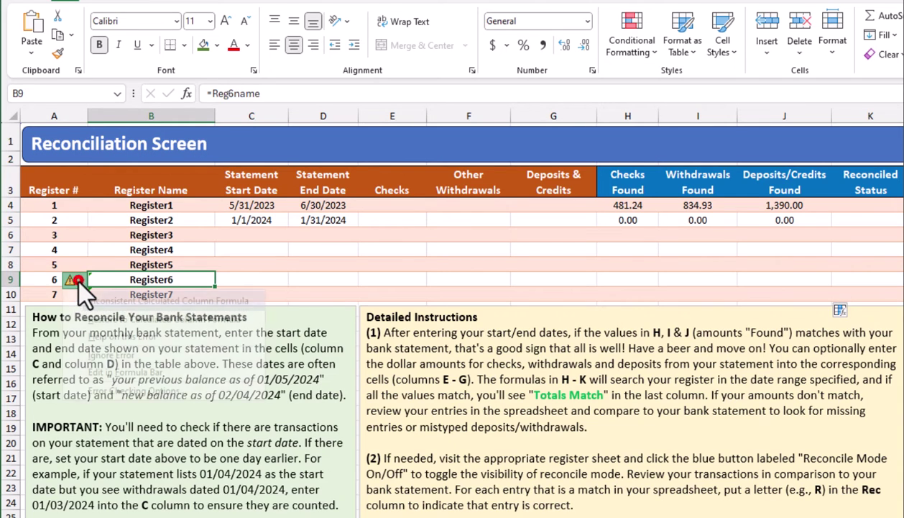
pyautogui.click(119, 354)
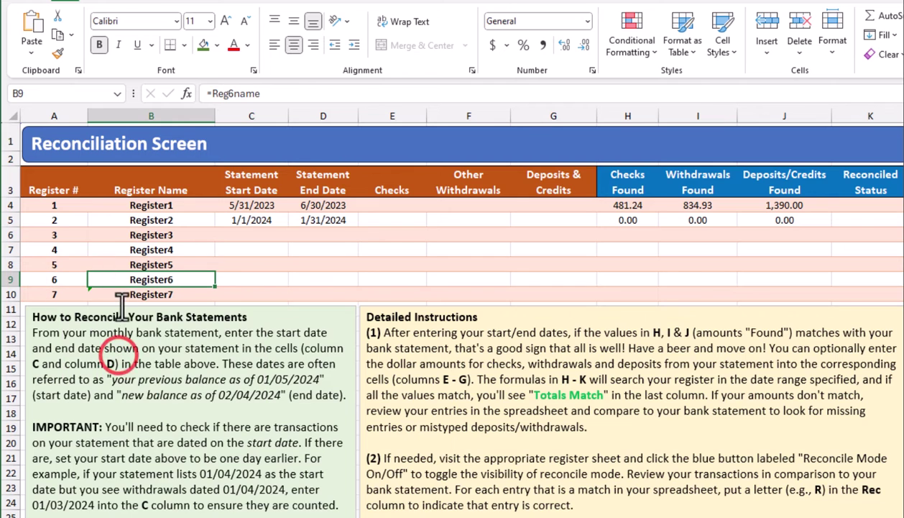
pyautogui.click(147, 294)
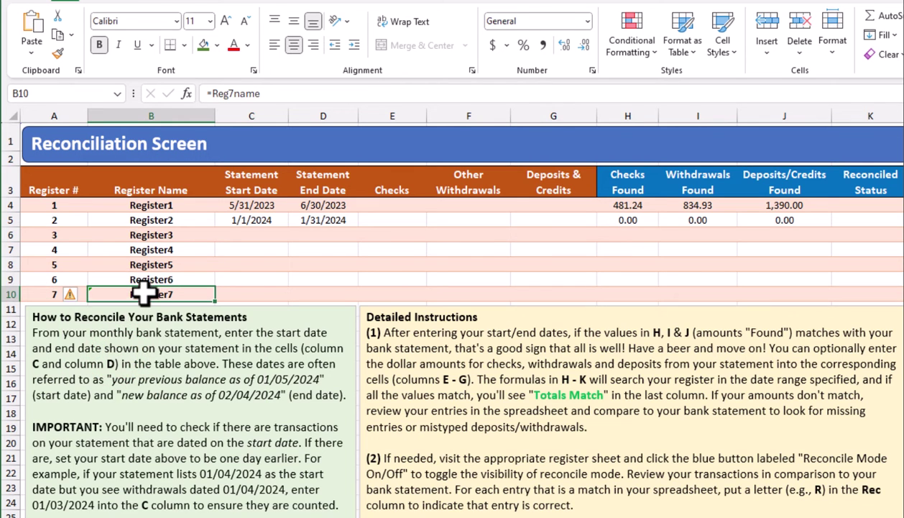
pyautogui.click(72, 293)
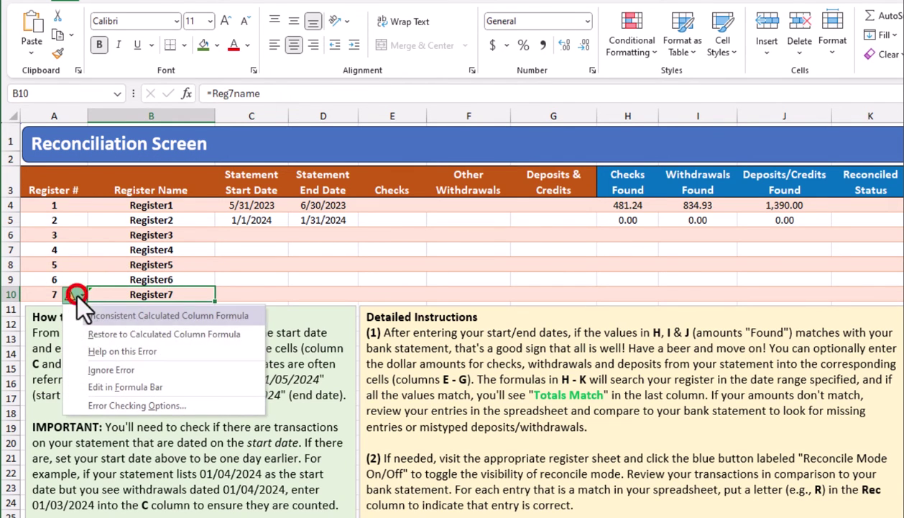
pyautogui.click(108, 370)
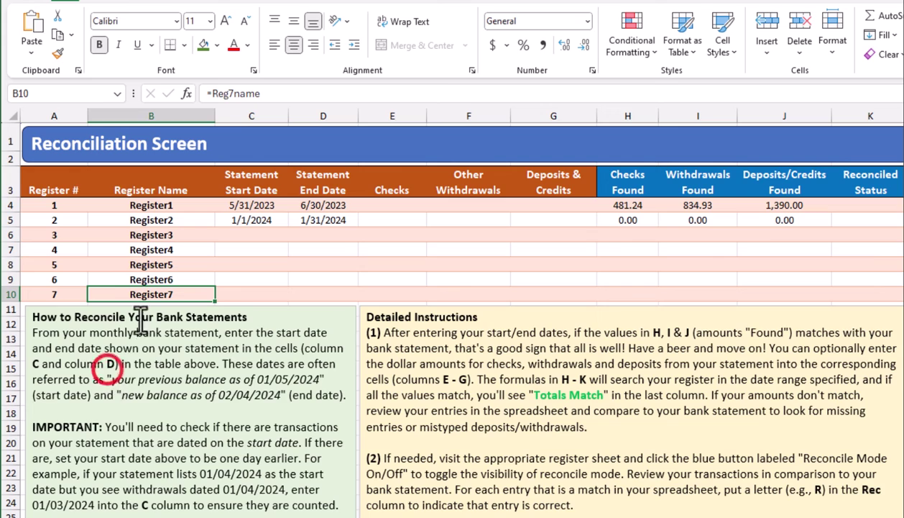
# Step: Review the register name formulas in column B from Register1 down to Register7
pyautogui.click(154, 207)
pyautogui.press('Down')
pyautogui.press('Down')
pyautogui.press('Down')
pyautogui.press('Down')
pyautogui.press('Down')
pyautogui.press('Down')
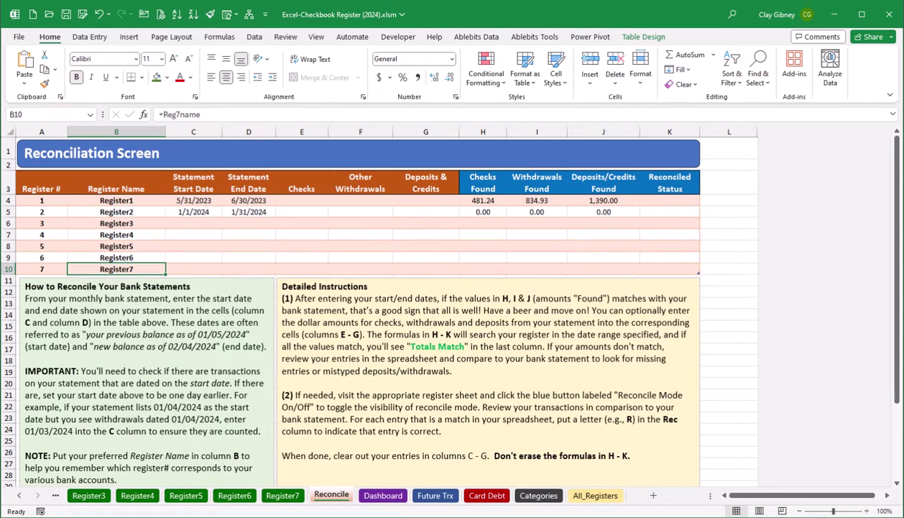
# Step: Switch to the Dashboard sheet, inspect the Register1 query in the Power Query Editor, and close the editor
pyautogui.click(394, 498)
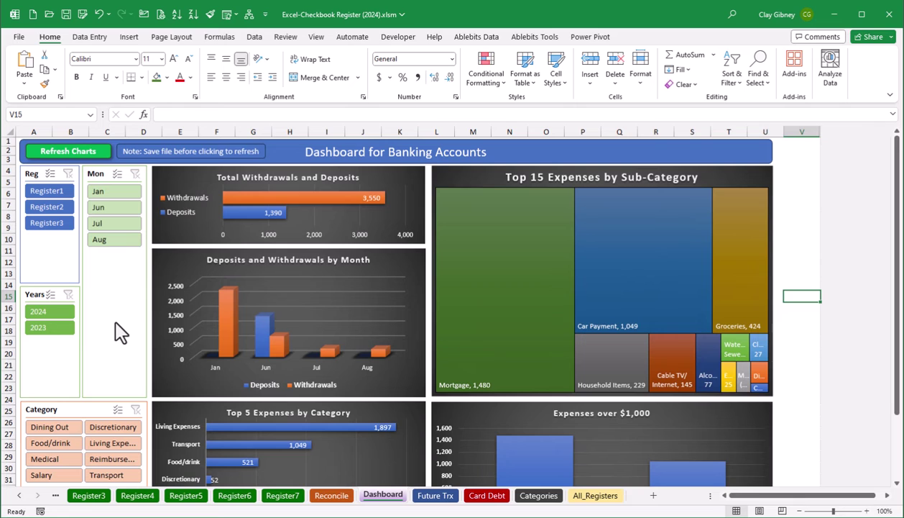
pyautogui.click(255, 36)
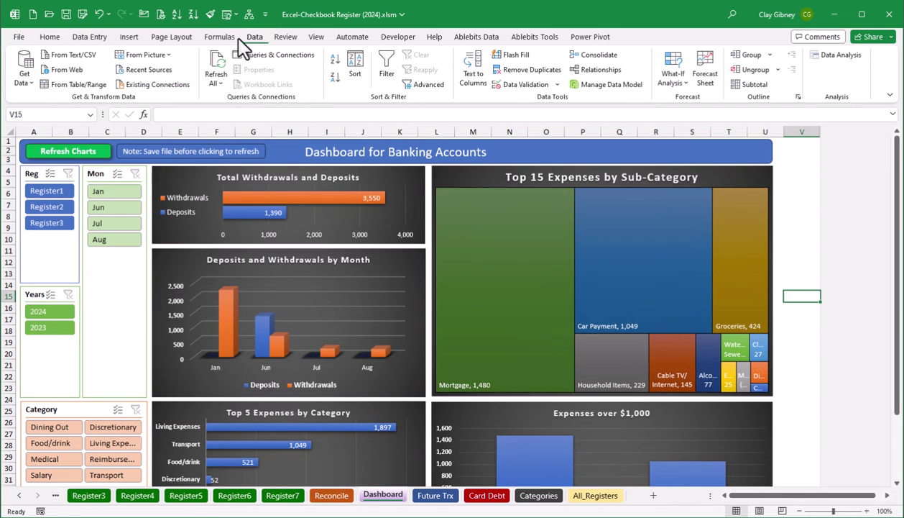
pyautogui.click(22, 81)
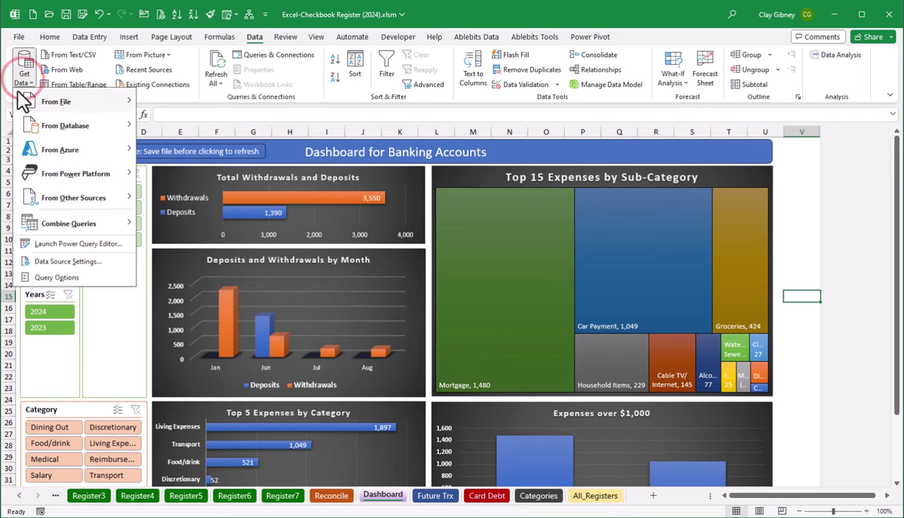
pyautogui.click(76, 245)
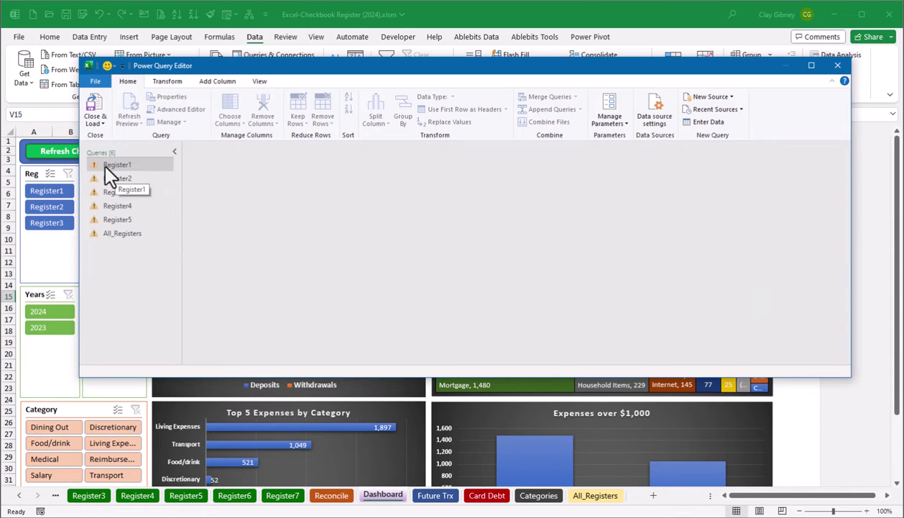
pyautogui.click(103, 163)
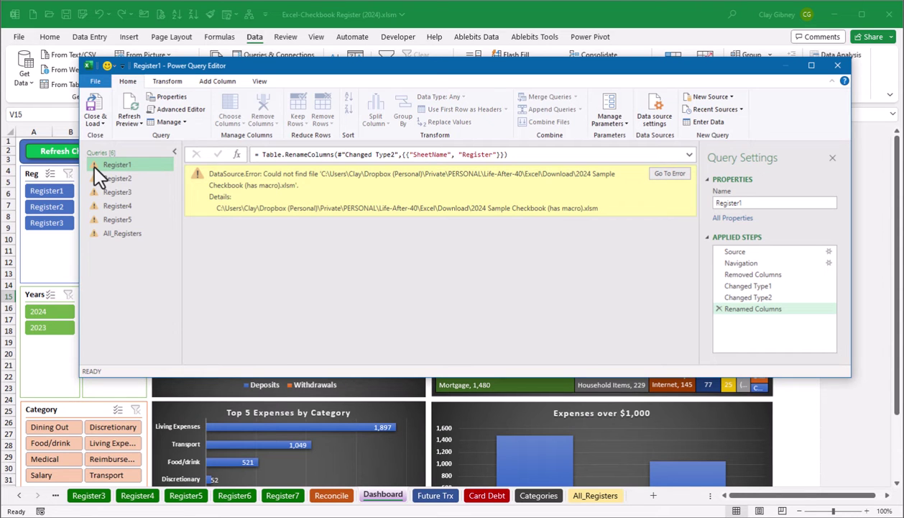
pyautogui.click(836, 65)
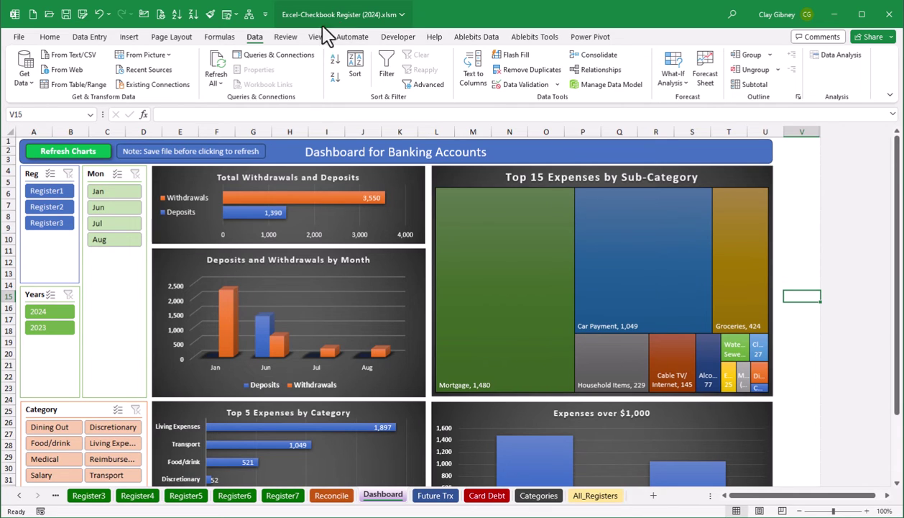
# Step: Change the queries' data source to C:\TEMP\Excel Files\Excel-Checkbook Register (2024).xlsm and save the workbook
pyautogui.click(27, 77)
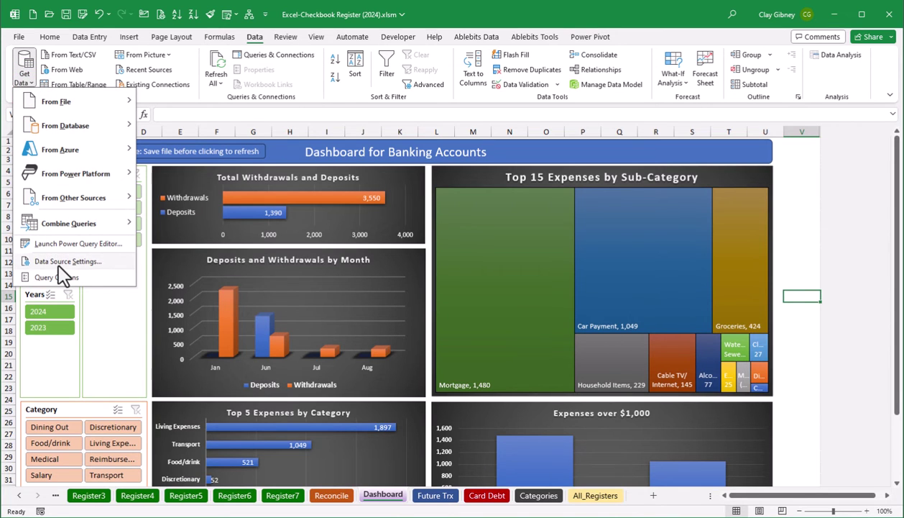
pyautogui.click(77, 263)
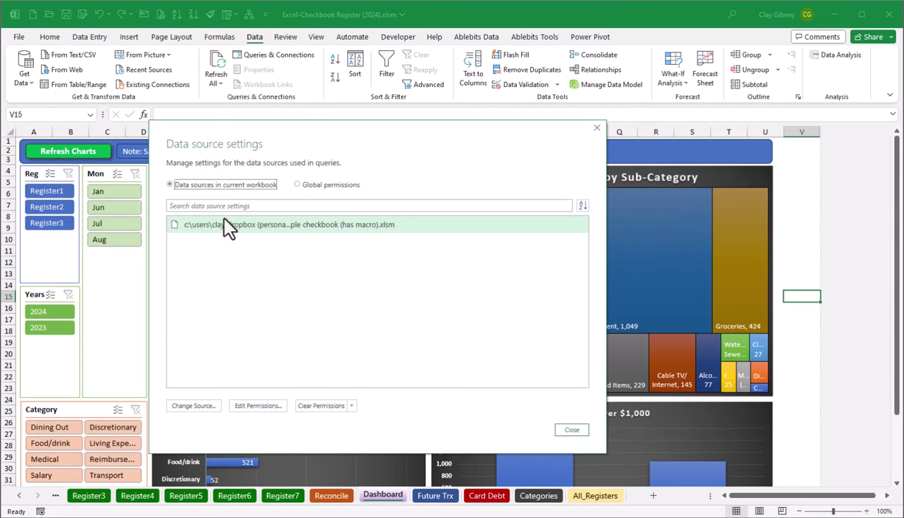
pyautogui.click(196, 407)
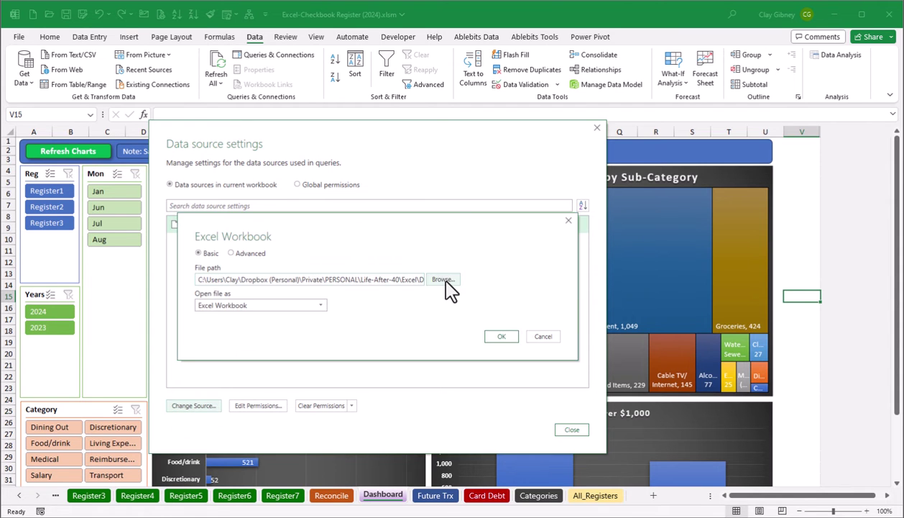
pyautogui.click(446, 282)
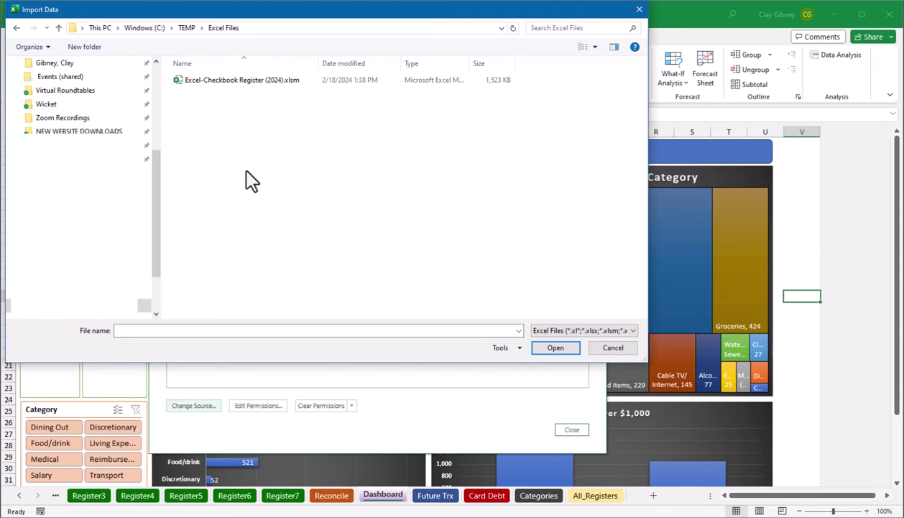
pyautogui.click(221, 81)
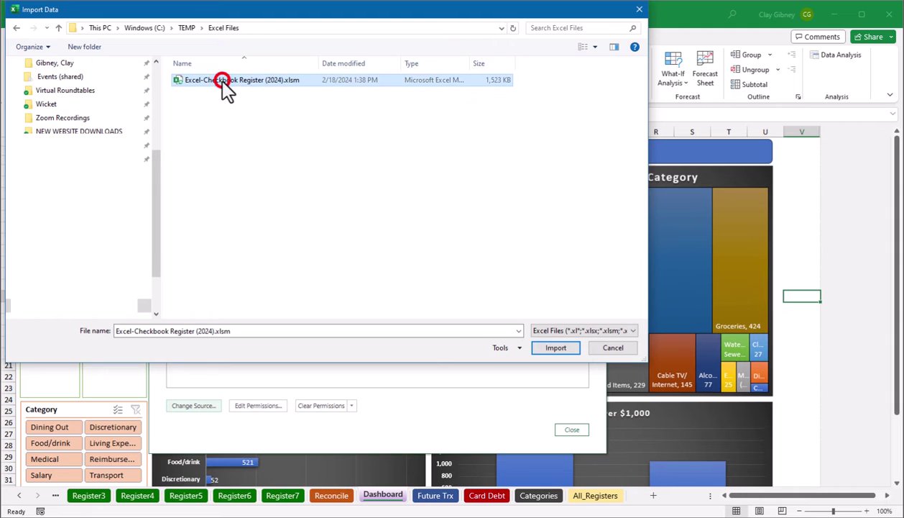
pyautogui.click(553, 347)
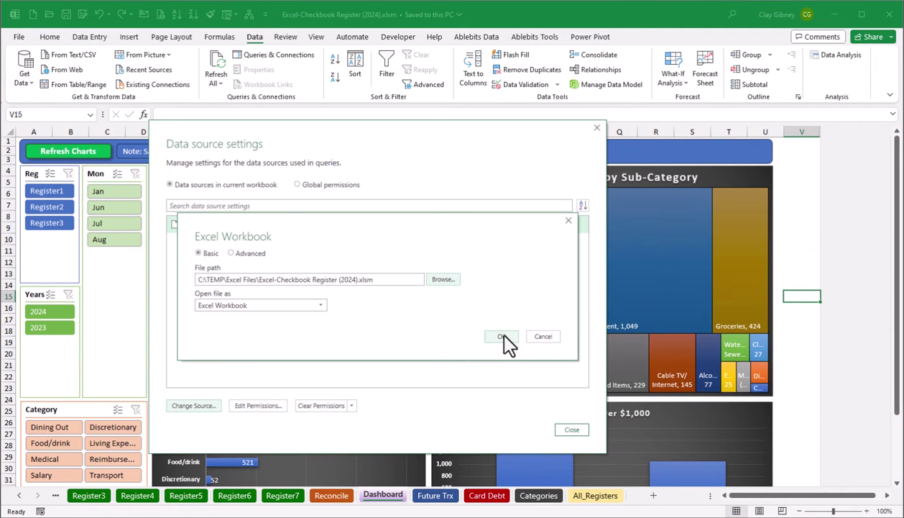
pyautogui.click(503, 336)
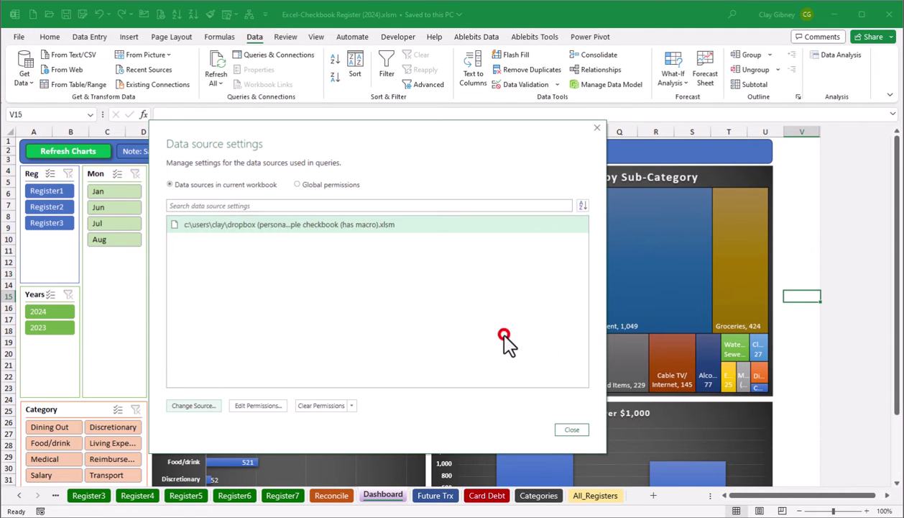
pyautogui.click(572, 430)
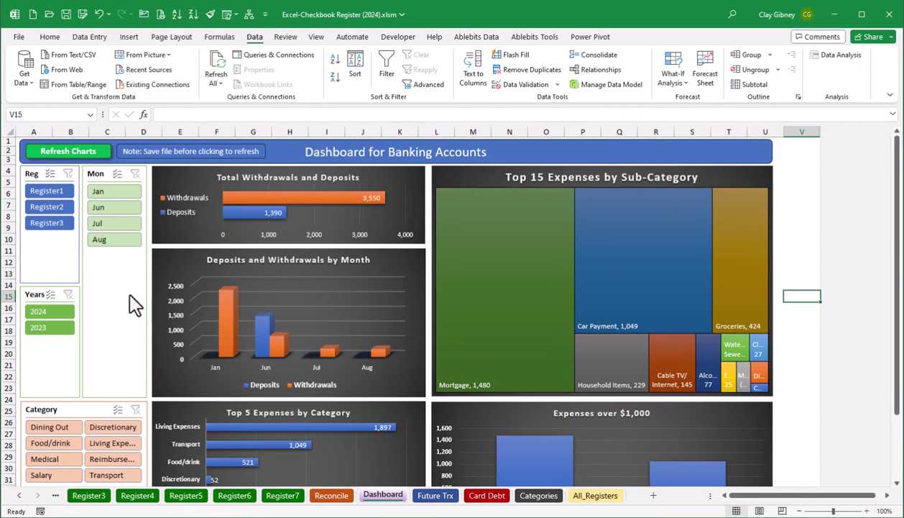
pyautogui.click(67, 16)
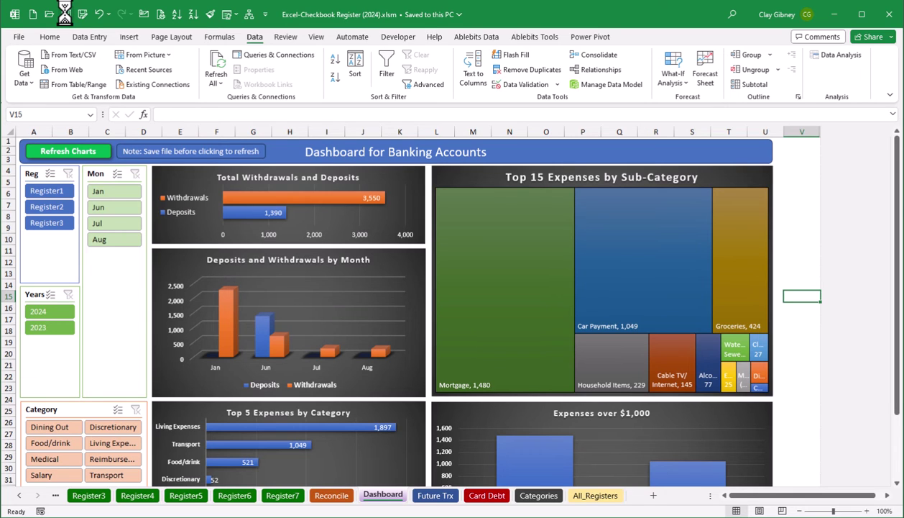
# Step: Open the Power Query Editor and duplicate the Register5 query
pyautogui.click(23, 78)
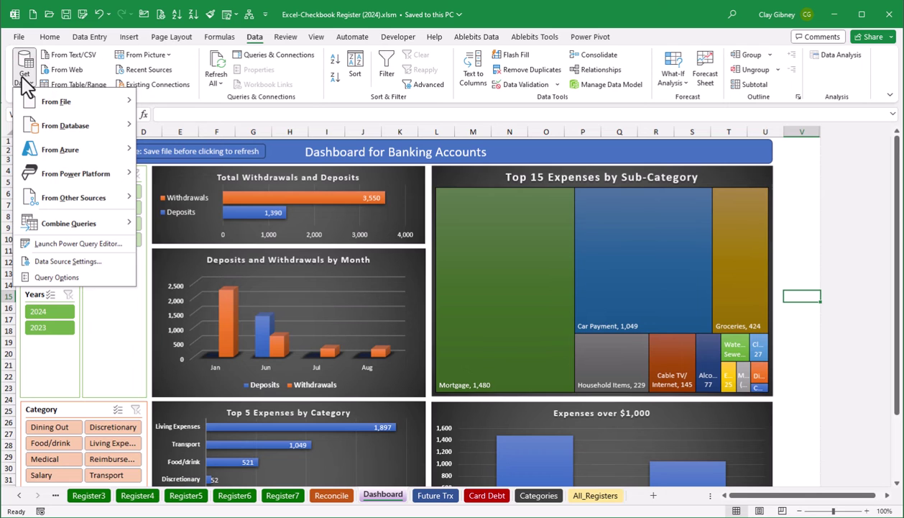
pyautogui.click(56, 244)
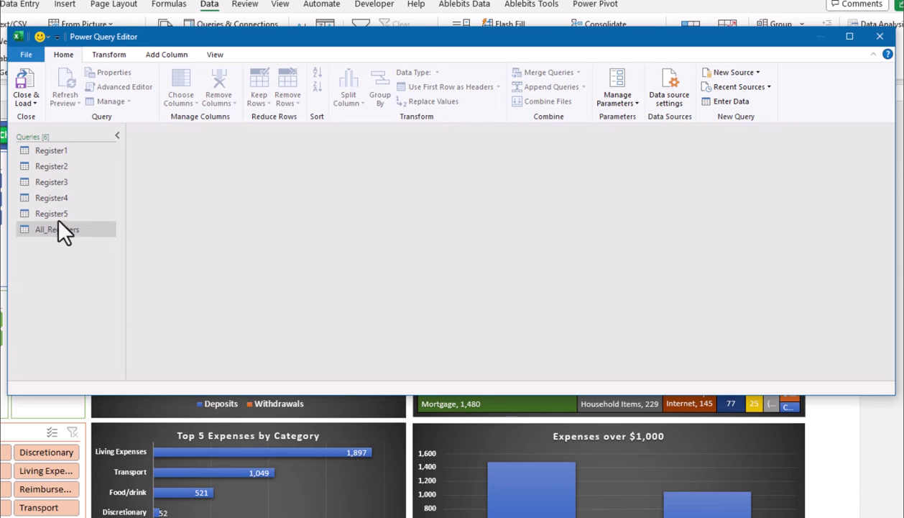
pyautogui.click(58, 214)
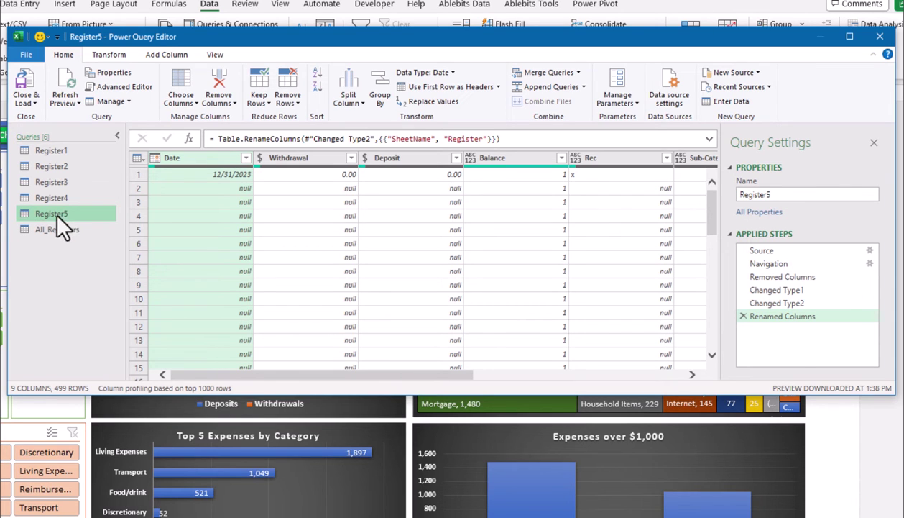
pyautogui.rightClick(56, 208)
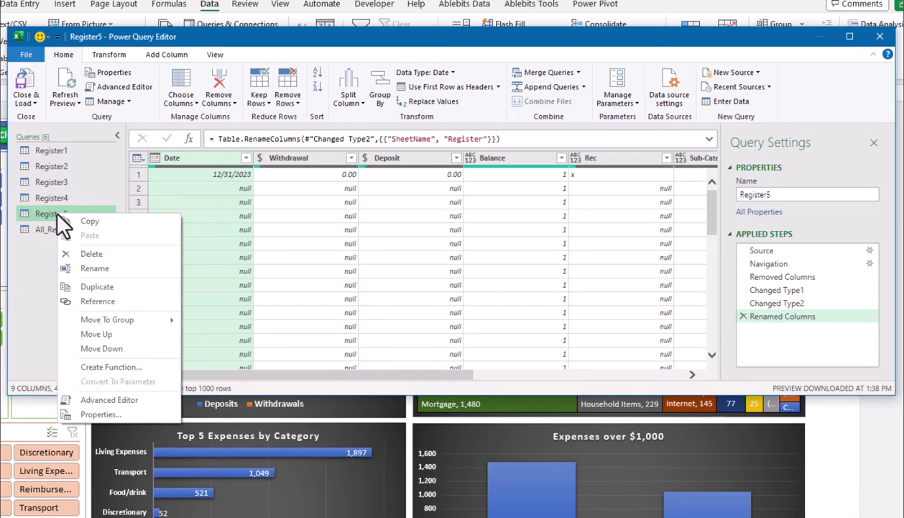
pyautogui.click(109, 290)
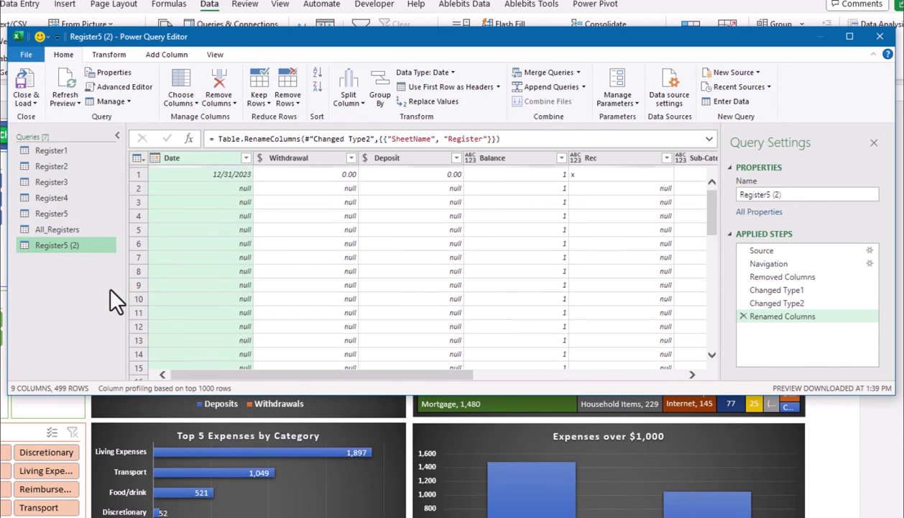
# Step: Rename the duplicated Register5 query as Register6
pyautogui.rightClick(58, 248)
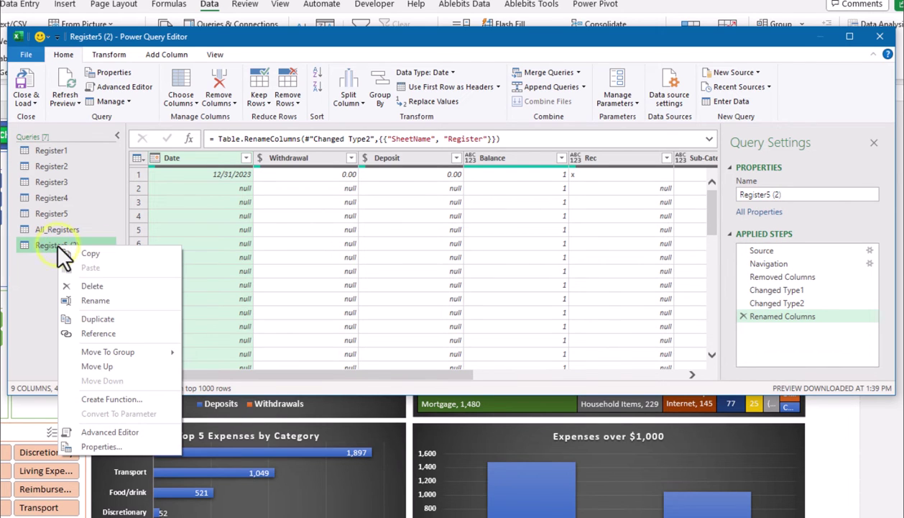
pyautogui.click(100, 299)
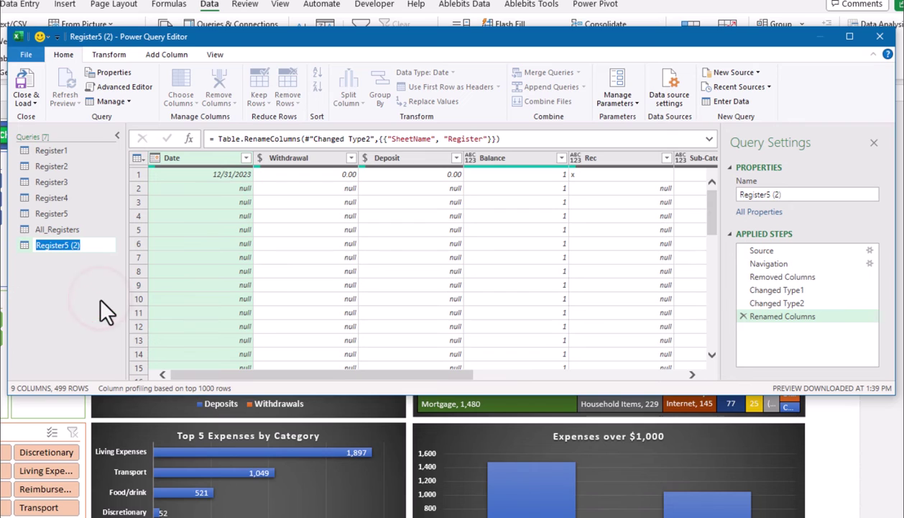
pyautogui.click(115, 248)
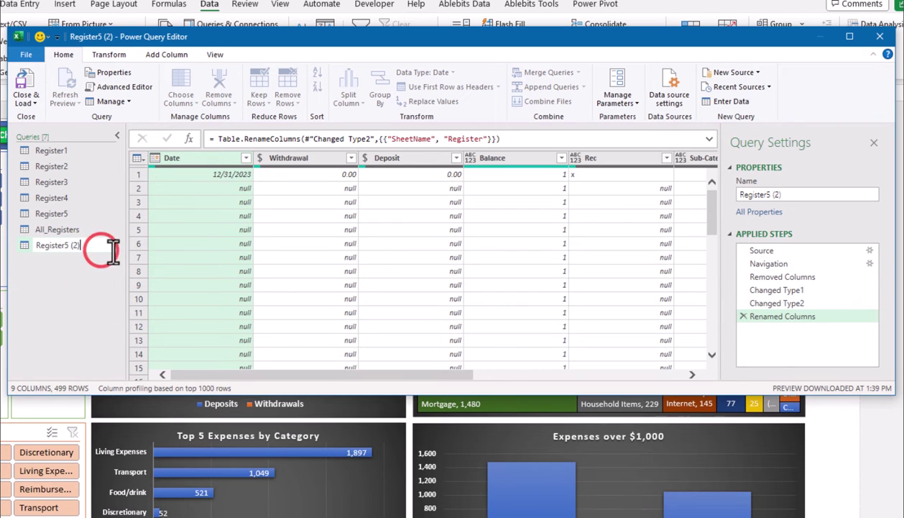
pyautogui.press('BackSpace')
pyautogui.press('BackSpace')
pyautogui.press('BackSpace')
pyautogui.press('BackSpace')
pyautogui.press('BackSpace')
pyautogui.write('6')
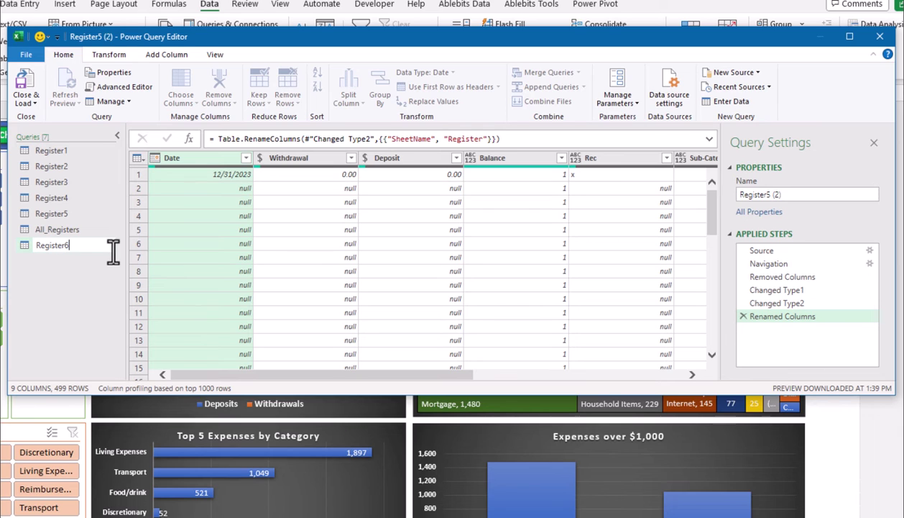
pyautogui.press('Return')
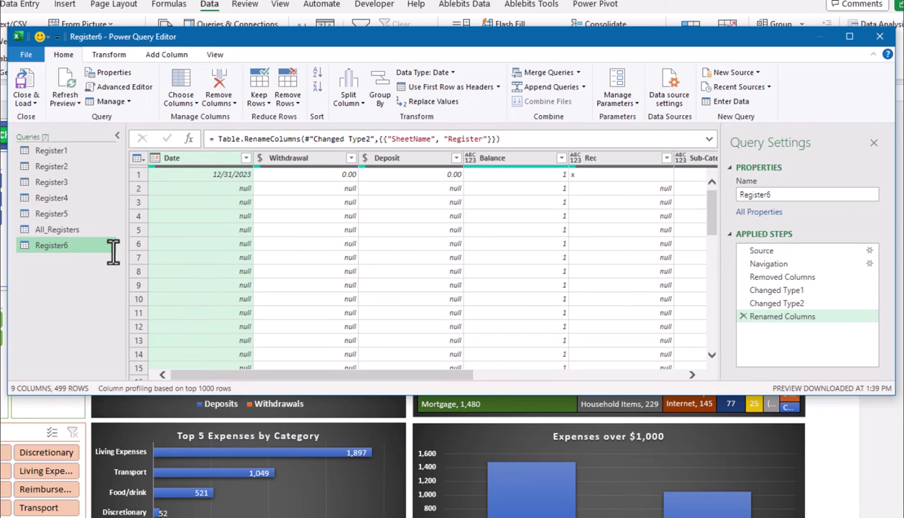
# Step: Check the Register6 query's Source step and change the Item in its Navigation step formula to "Register6"
pyautogui.click(46, 245)
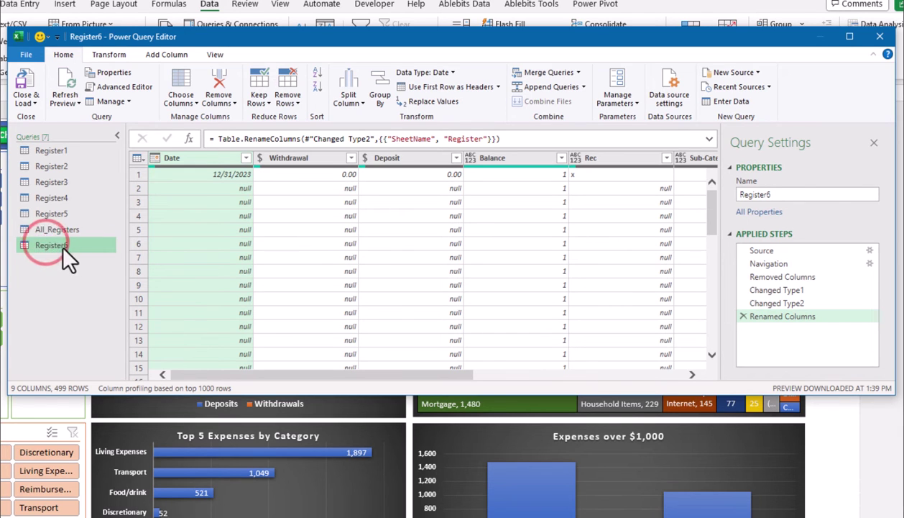
pyautogui.click(782, 251)
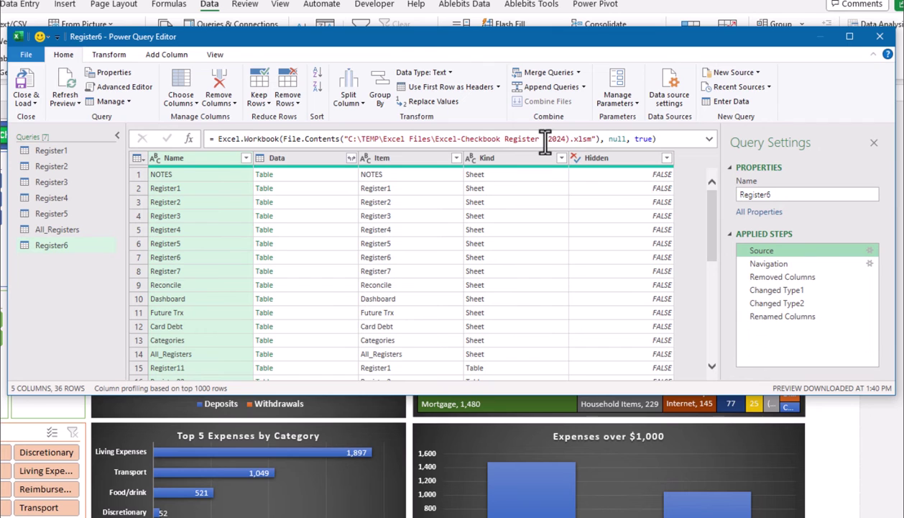
pyautogui.click(774, 263)
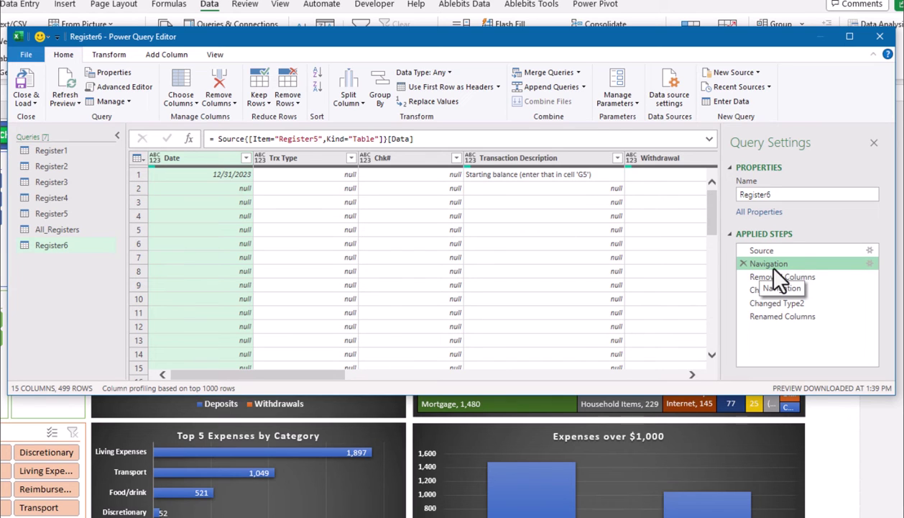
pyautogui.click(314, 139)
pyautogui.press('BackSpace')
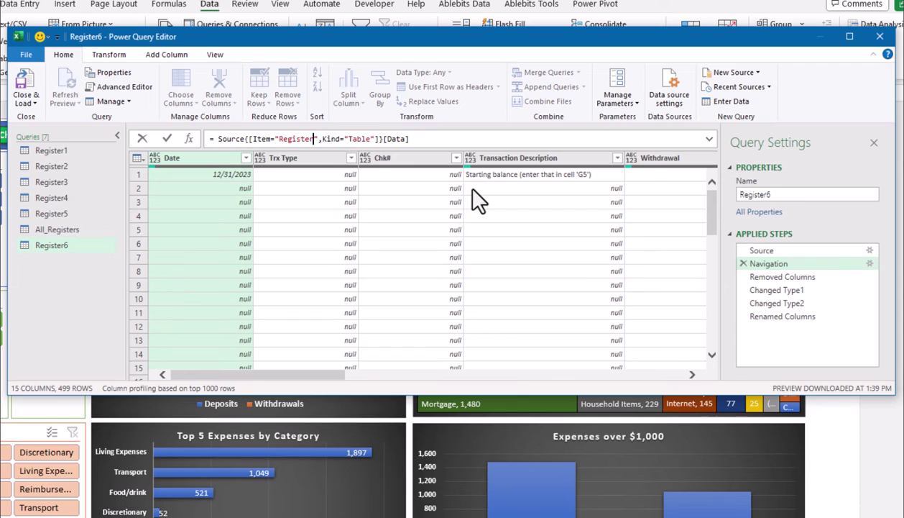
pyautogui.write('6')
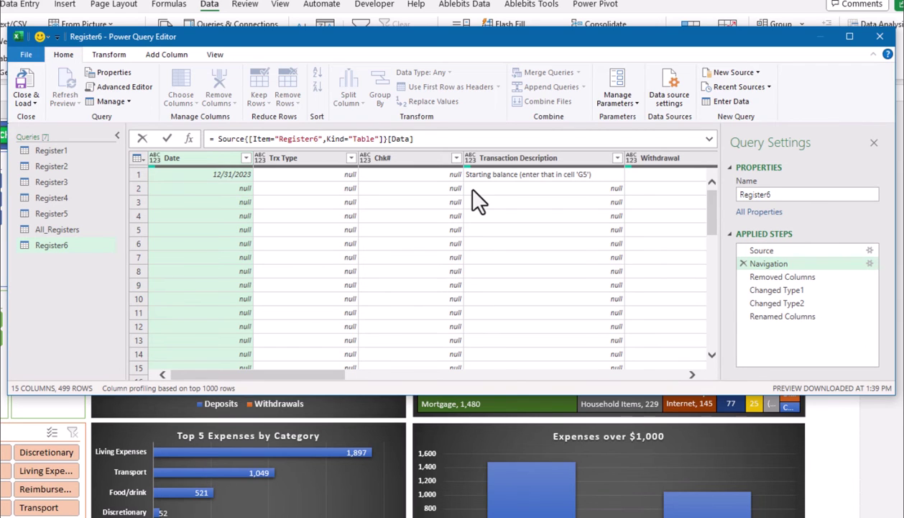
pyautogui.click(786, 276)
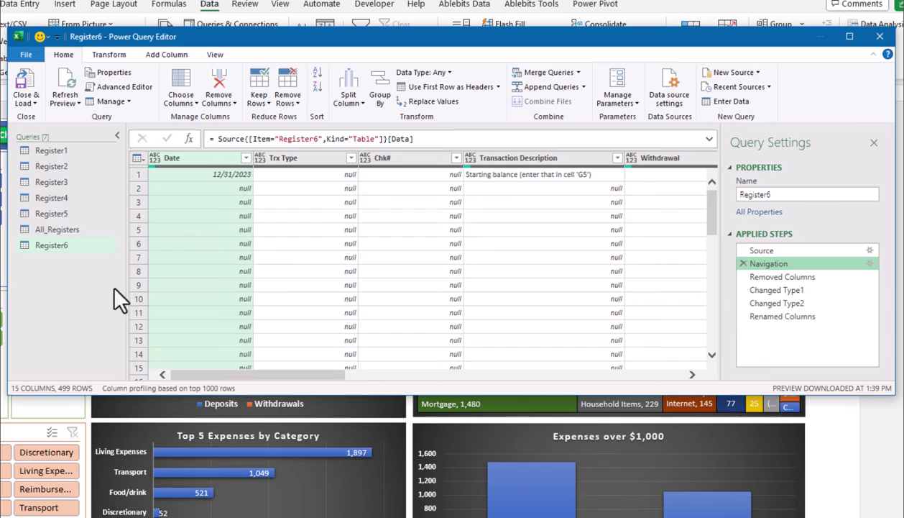
# Step: Duplicate the Register5 query again and rename the copy as Register7
pyautogui.click(55, 215)
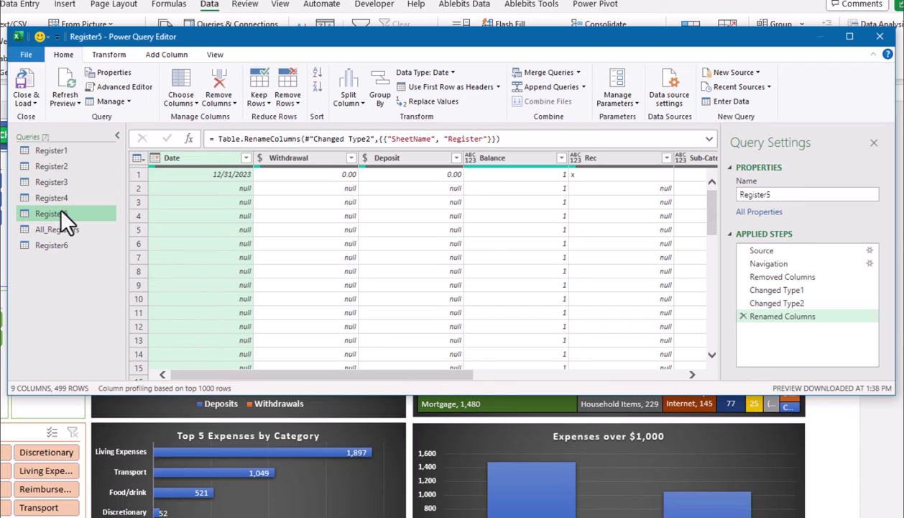
pyautogui.rightClick(50, 207)
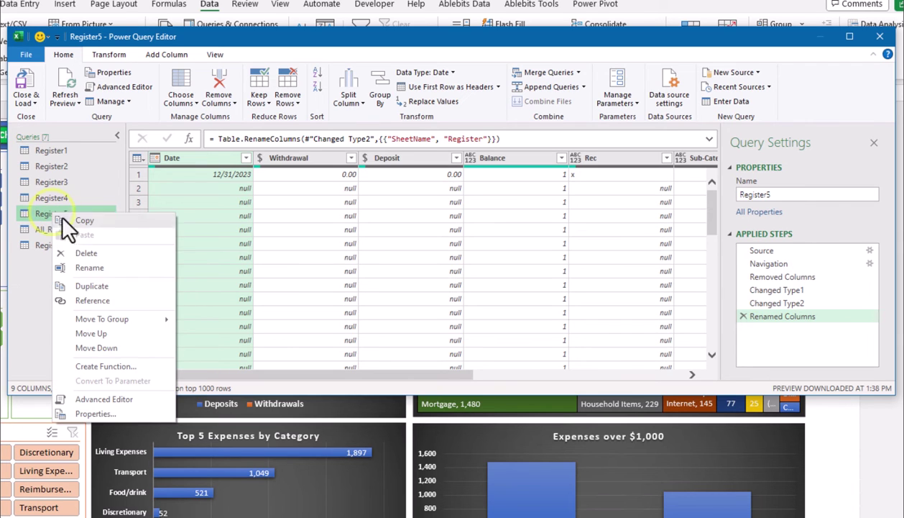
pyautogui.click(97, 283)
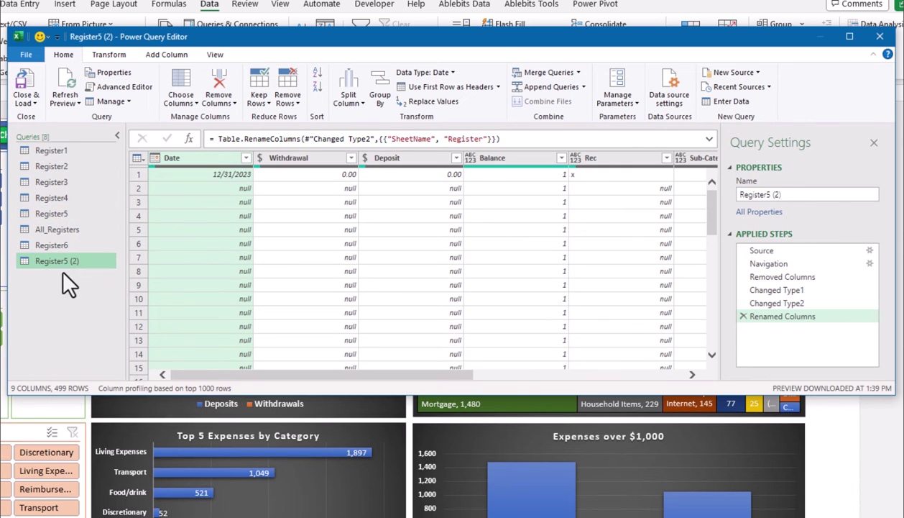
pyautogui.rightClick(60, 261)
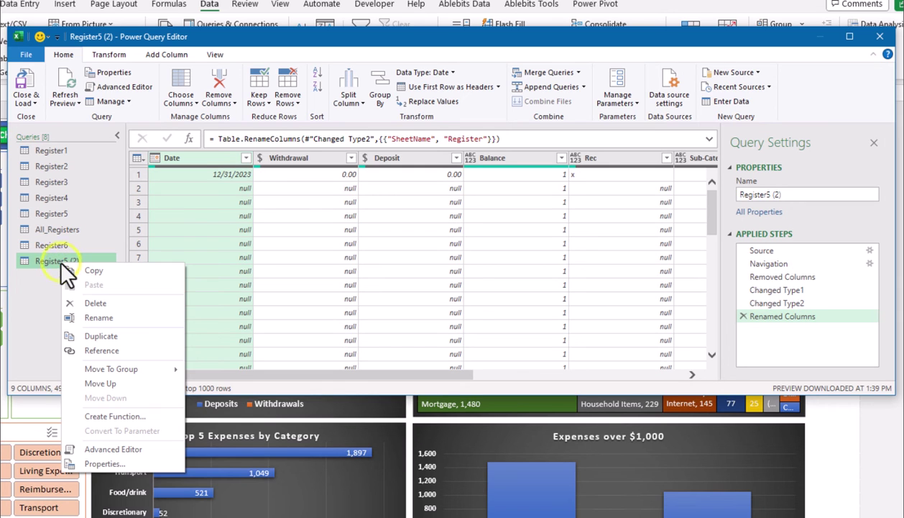
pyautogui.click(106, 317)
pyautogui.click(95, 261)
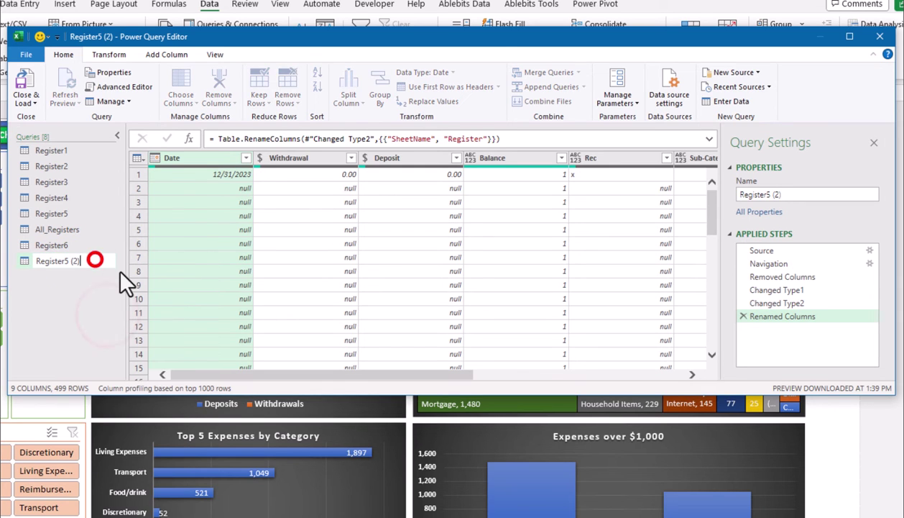
pyautogui.press('BackSpace')
pyautogui.press('BackSpace')
pyautogui.press('BackSpace')
pyautogui.press('BackSpace')
pyautogui.press('BackSpace')
pyautogui.write('7')
pyautogui.press('Return')
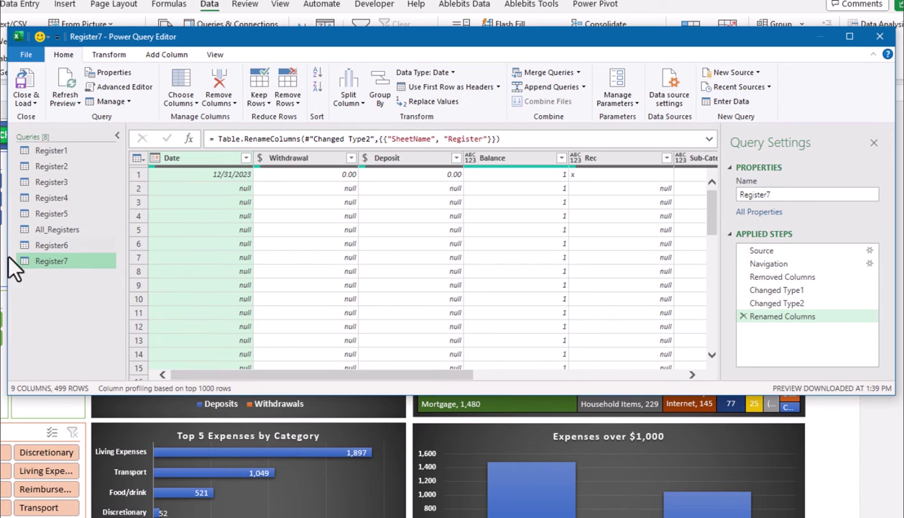
# Step: Change the Item in the Register7 query's Navigation step formula to "Register7"
pyautogui.click(775, 263)
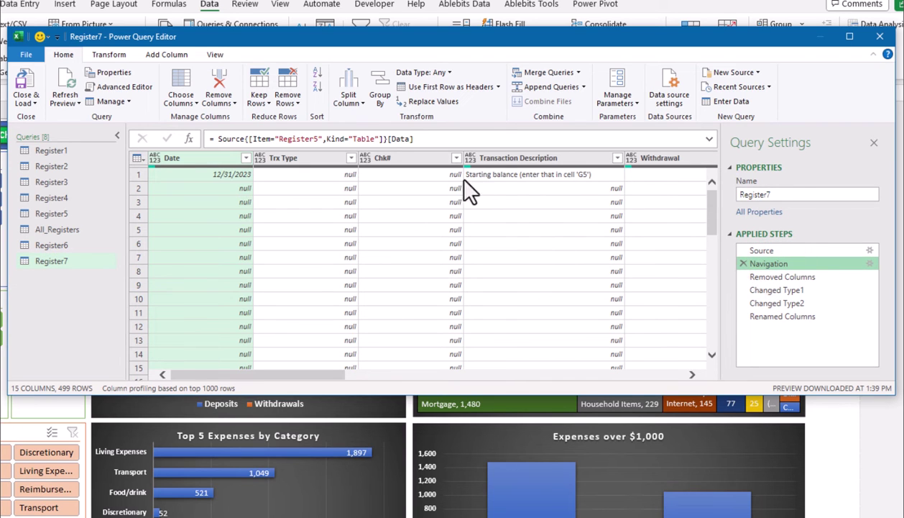
pyautogui.click(314, 139)
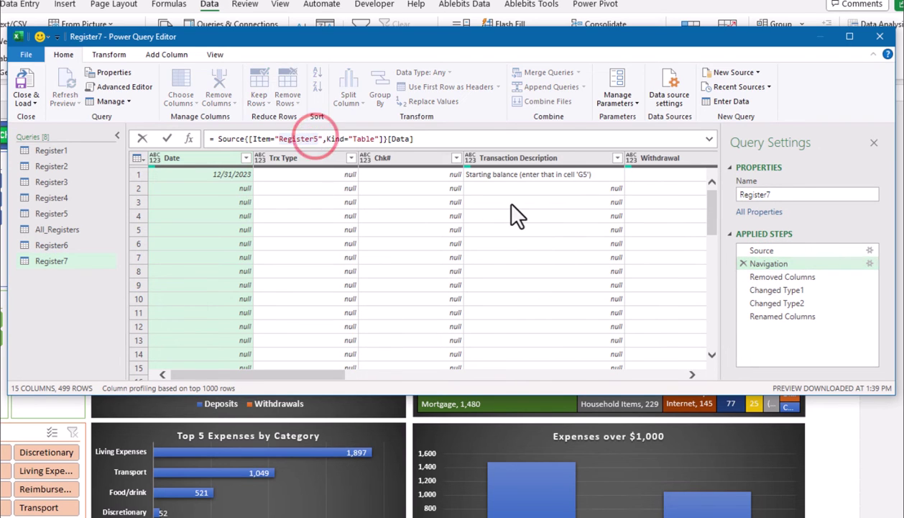
pyautogui.press('Delete')
pyautogui.write('7')
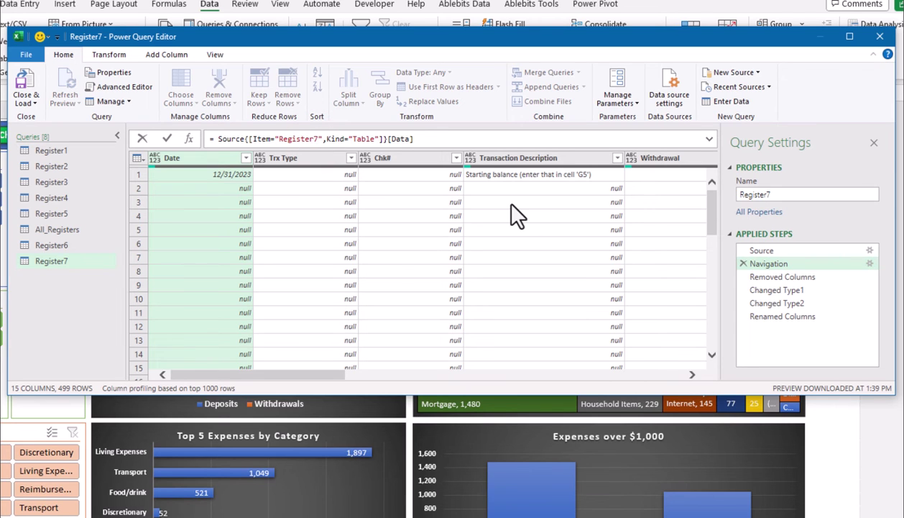
pyautogui.click(775, 293)
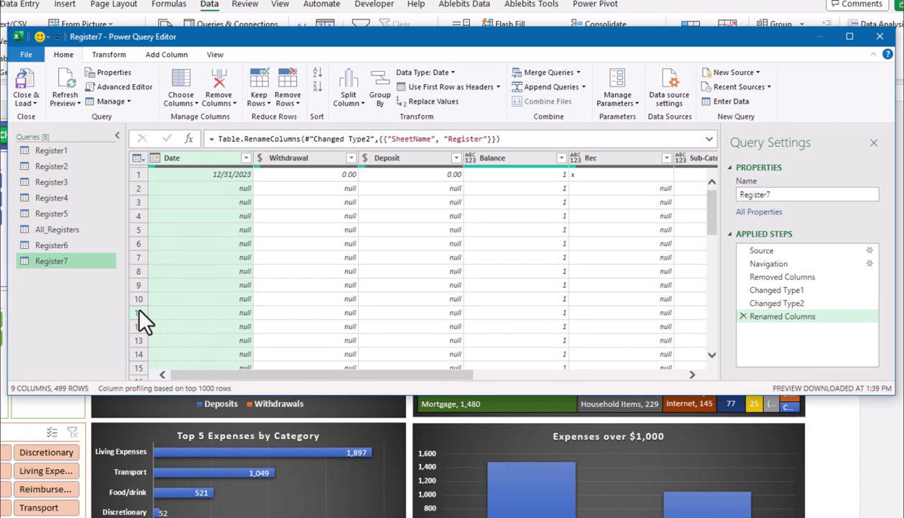
# Step: Add Register6 and Register7 to the Table.Combine list in the All_Registers query's Source step, and close and load the queries
pyautogui.click(62, 230)
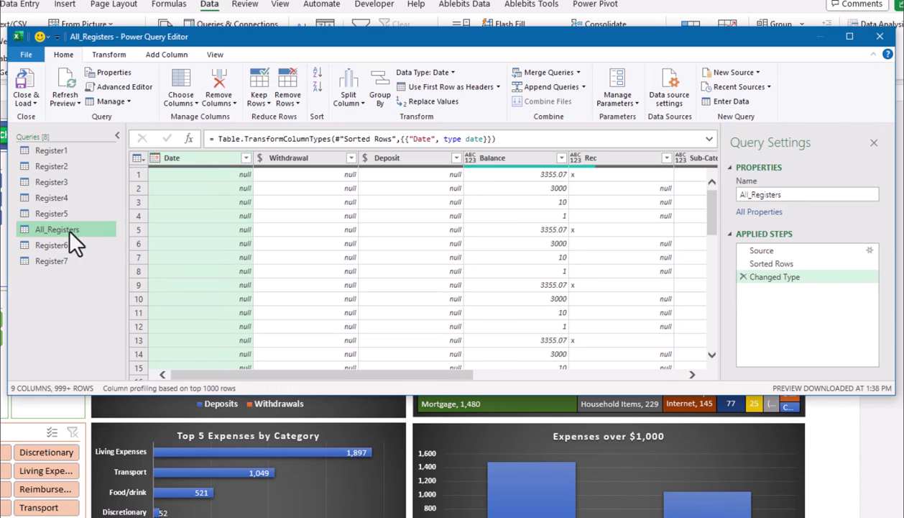
pyautogui.click(770, 250)
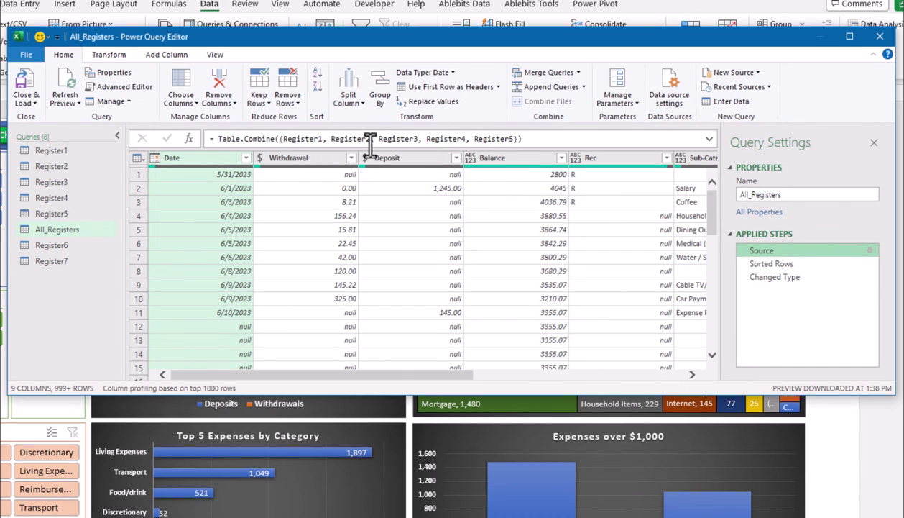
pyautogui.click(546, 138)
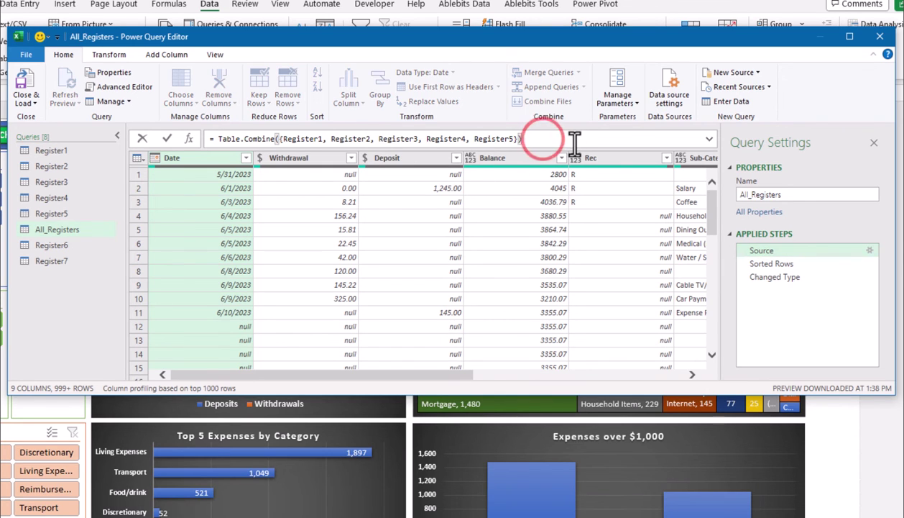
pyautogui.press('Left')
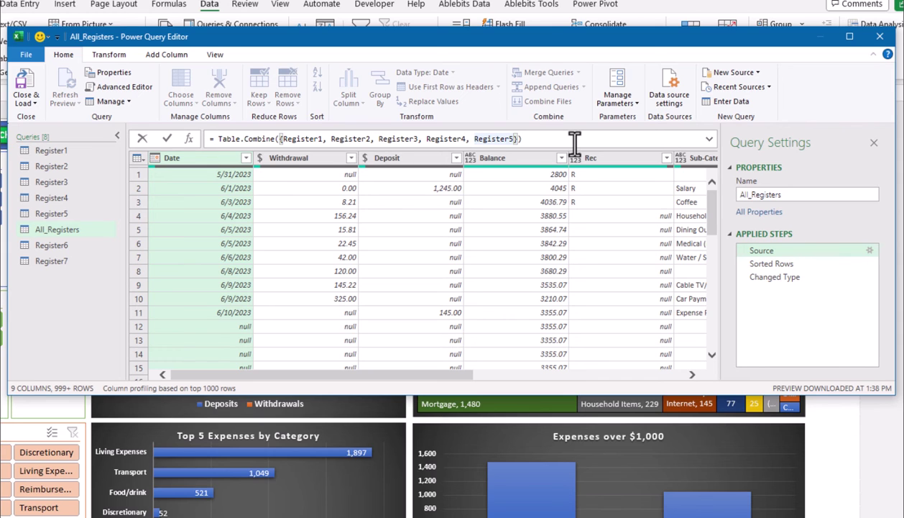
pyautogui.write(', Register')
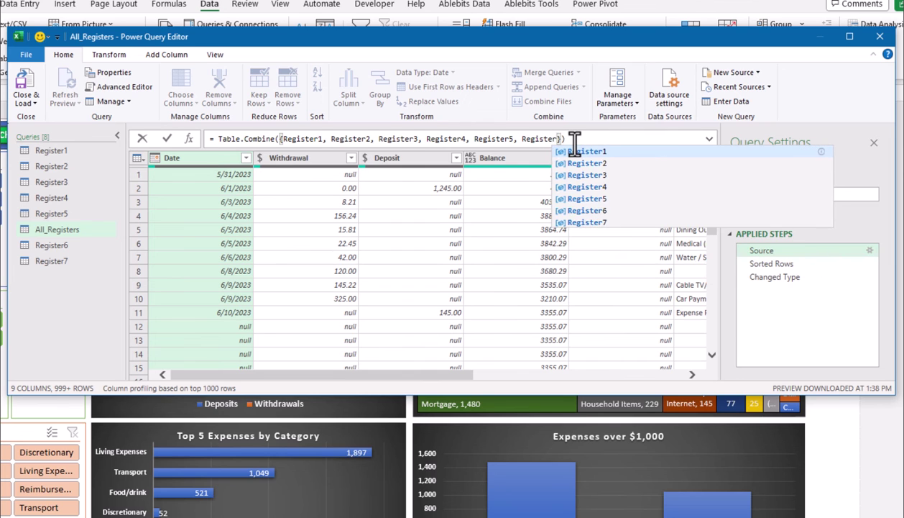
pyautogui.write('6, ')
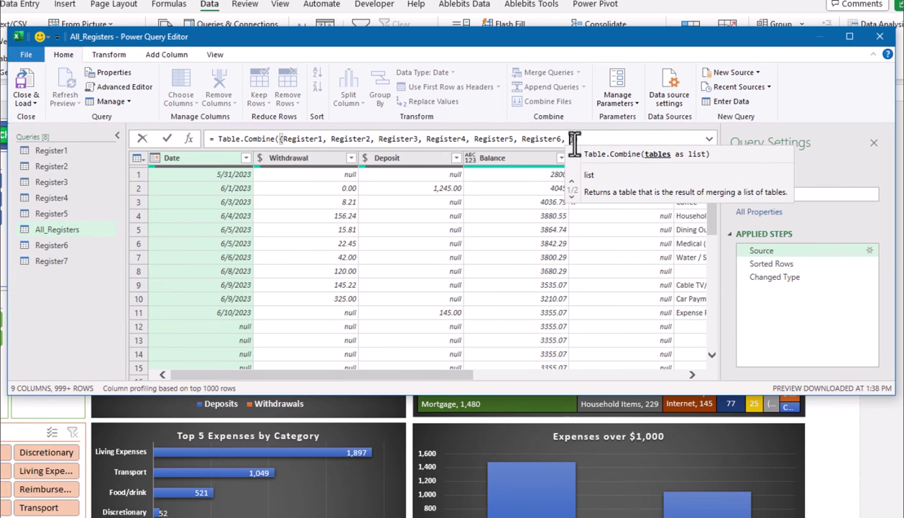
pyautogui.write('Register7')
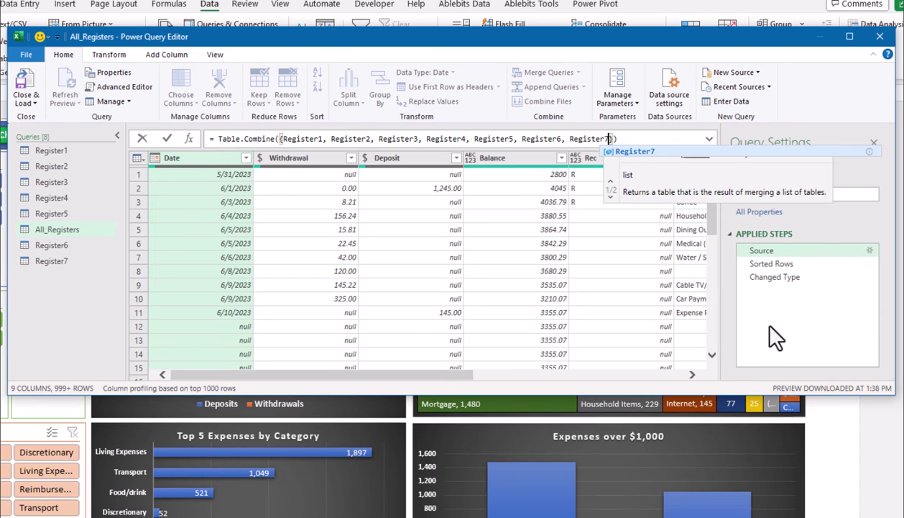
pyautogui.click(744, 317)
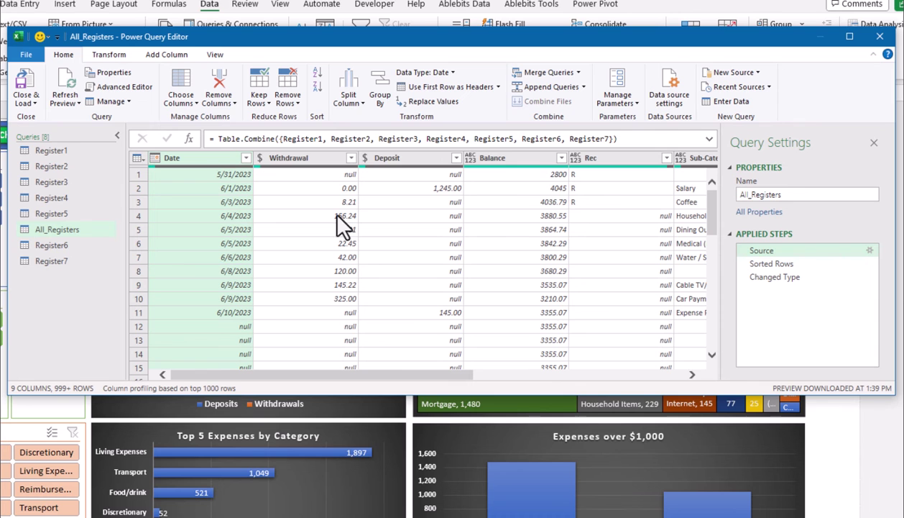
pyautogui.click(26, 76)
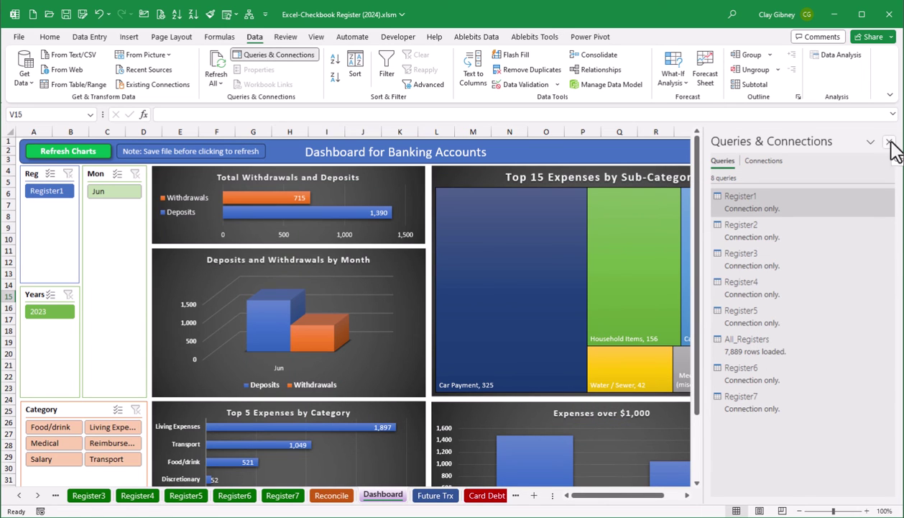
# Step: Close the Queries & Connections pane and open the Register1 sheet
pyautogui.click(889, 141)
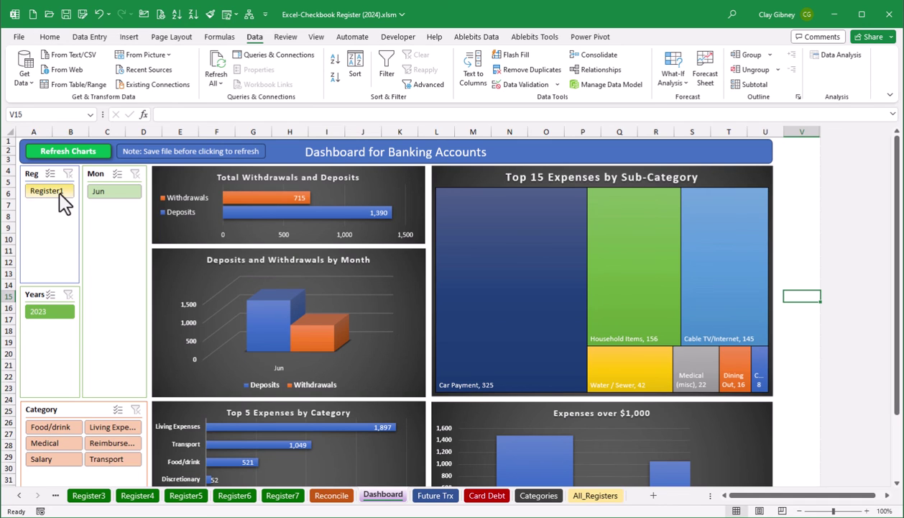
pyautogui.click(17, 495)
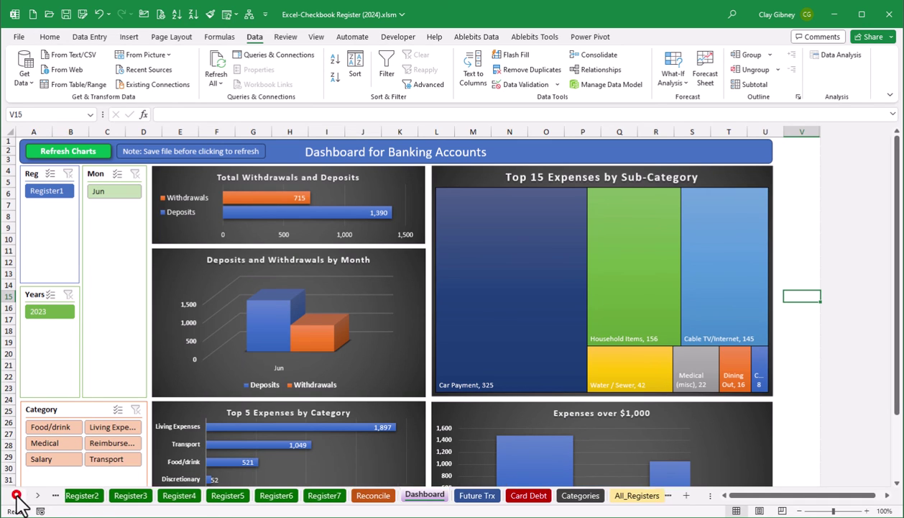
pyautogui.click(127, 494)
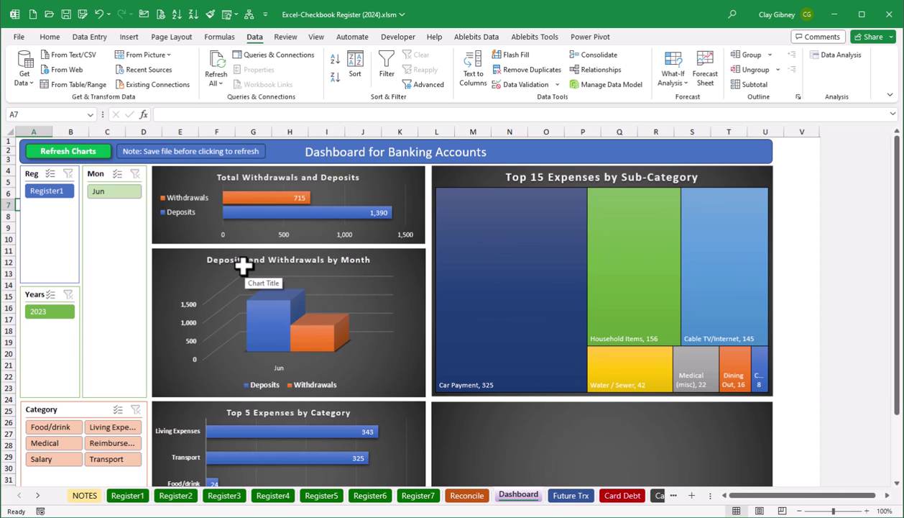
# Step: Save the workbook and refresh the Dashboard charts so they include the added registers
pyautogui.click(71, 159)
pyautogui.click(65, 14)
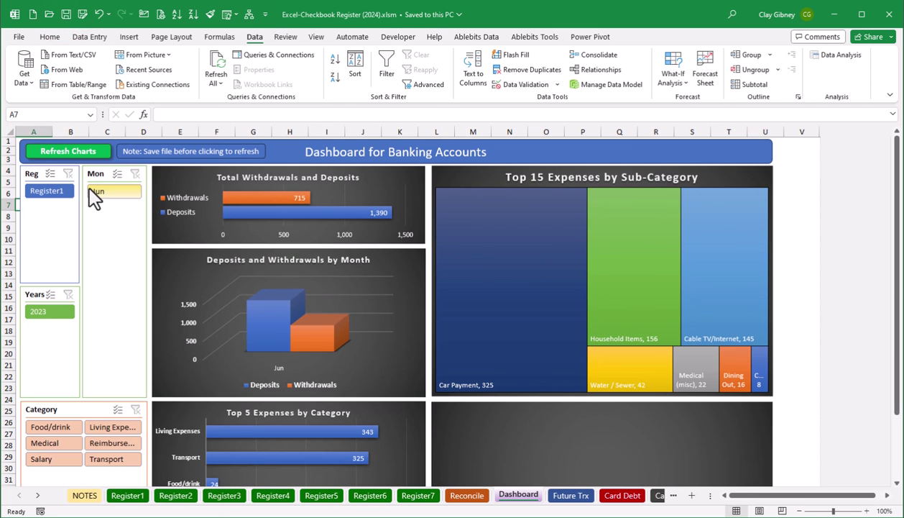
pyautogui.click(73, 152)
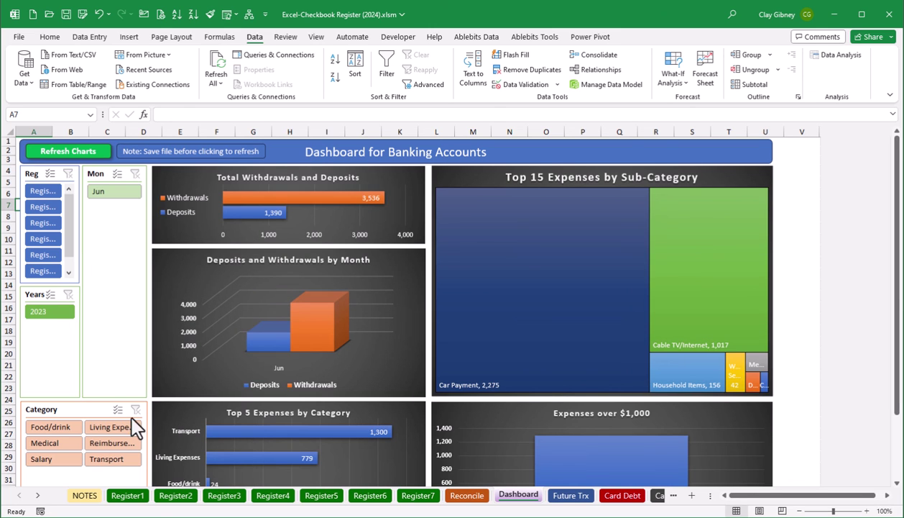
# Step: Return to the Register1 sheet to review its transactions
pyautogui.click(127, 495)
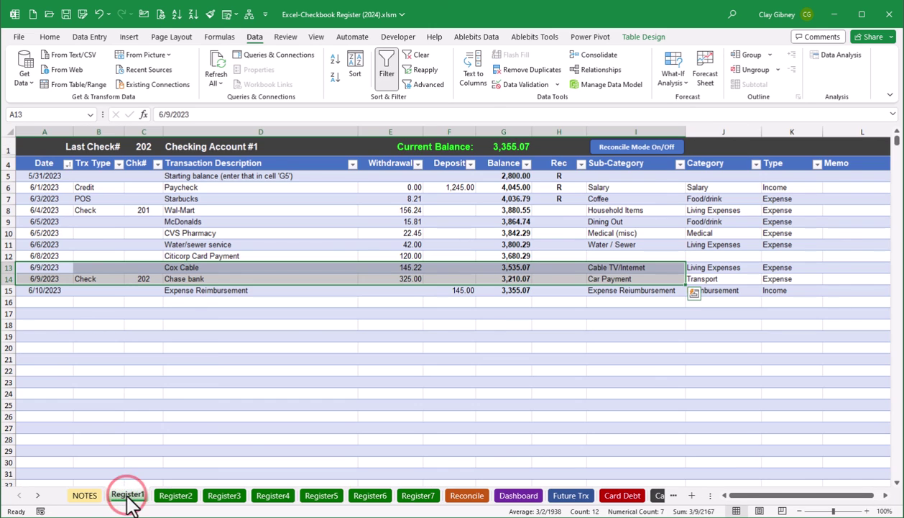